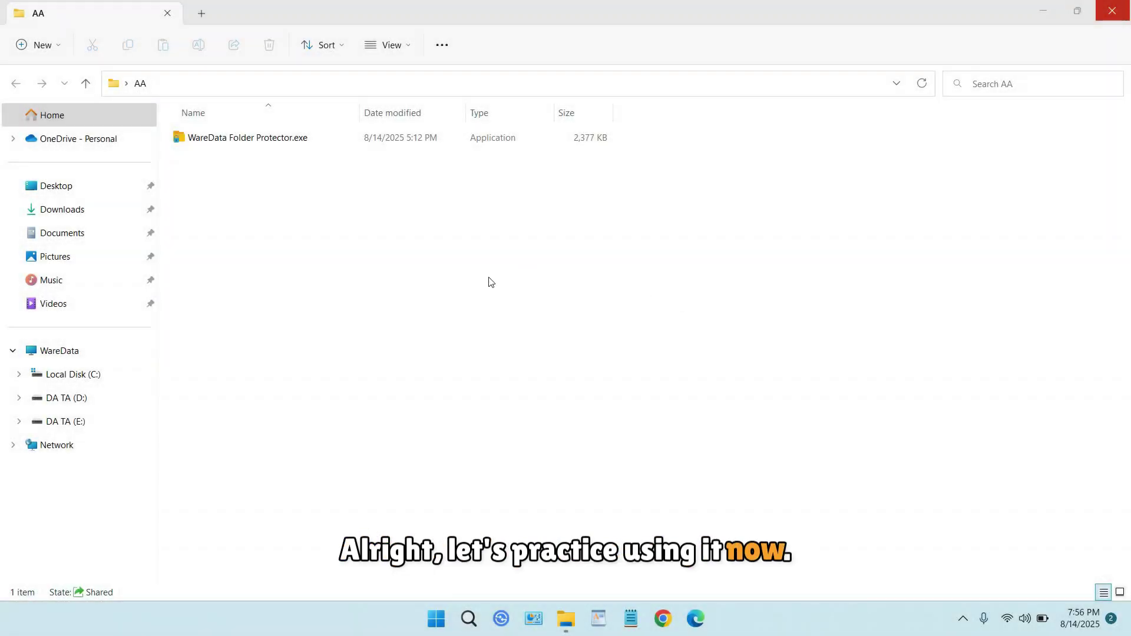
Install WareData Folder Protector to the default location with no desktop shortcut and launch unticked.
click(281, 141)
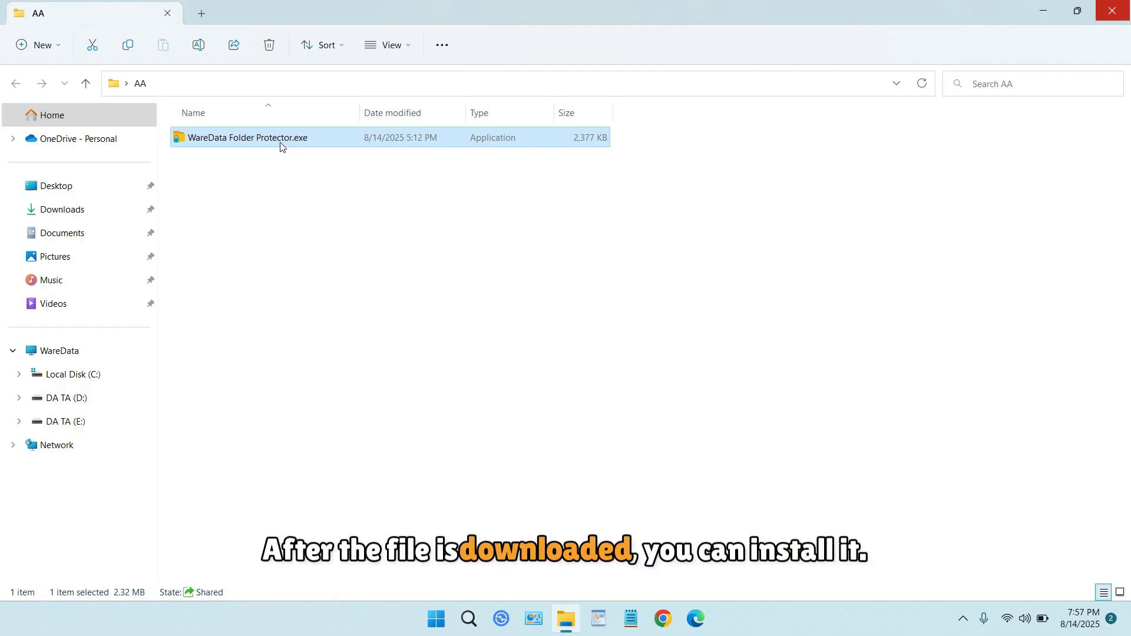
double_click(282, 142)
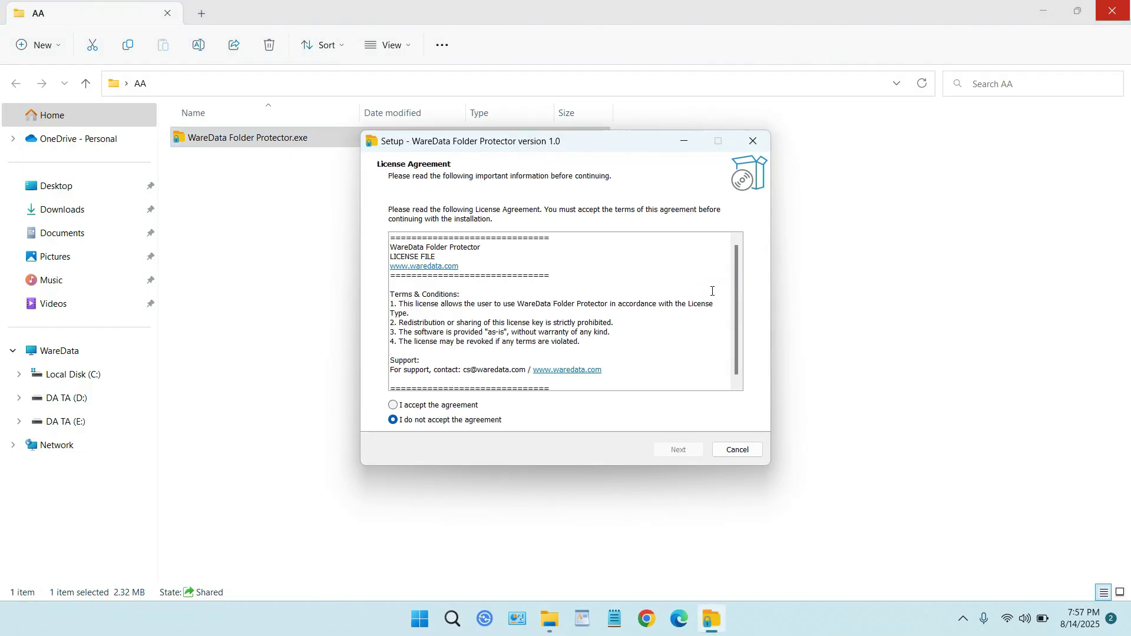
click(400, 406)
click(684, 449)
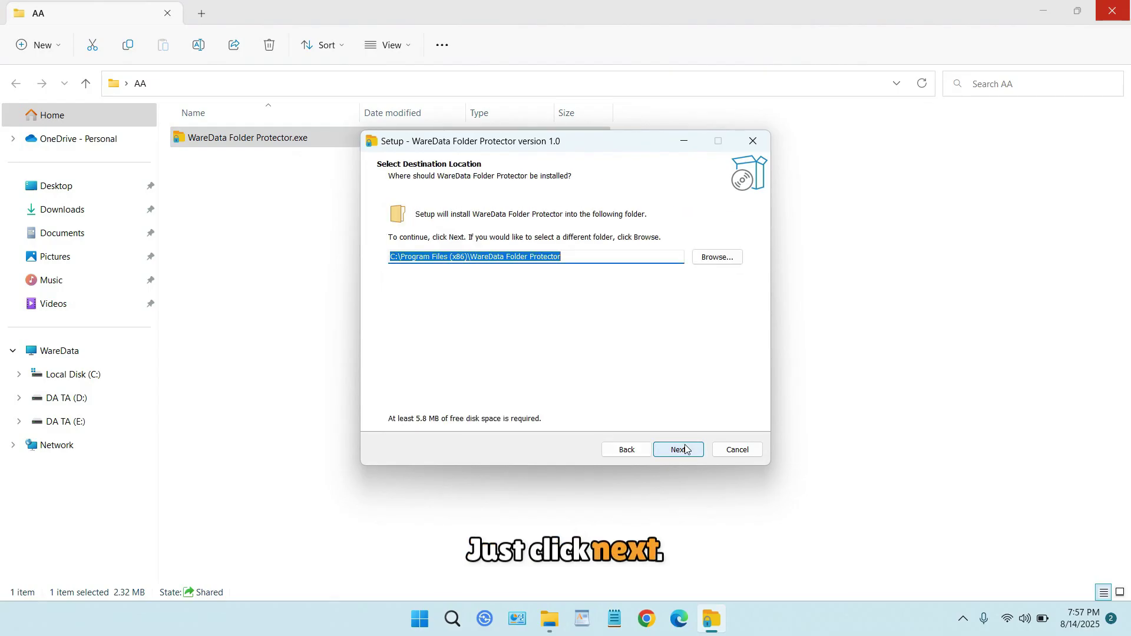
click(679, 449)
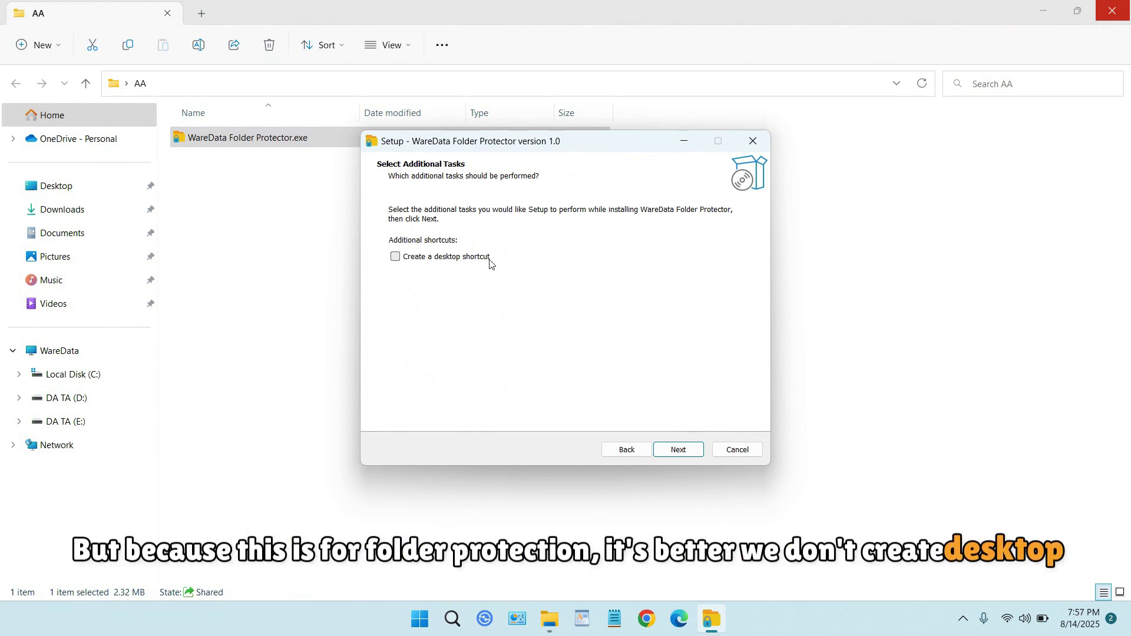
click(676, 450)
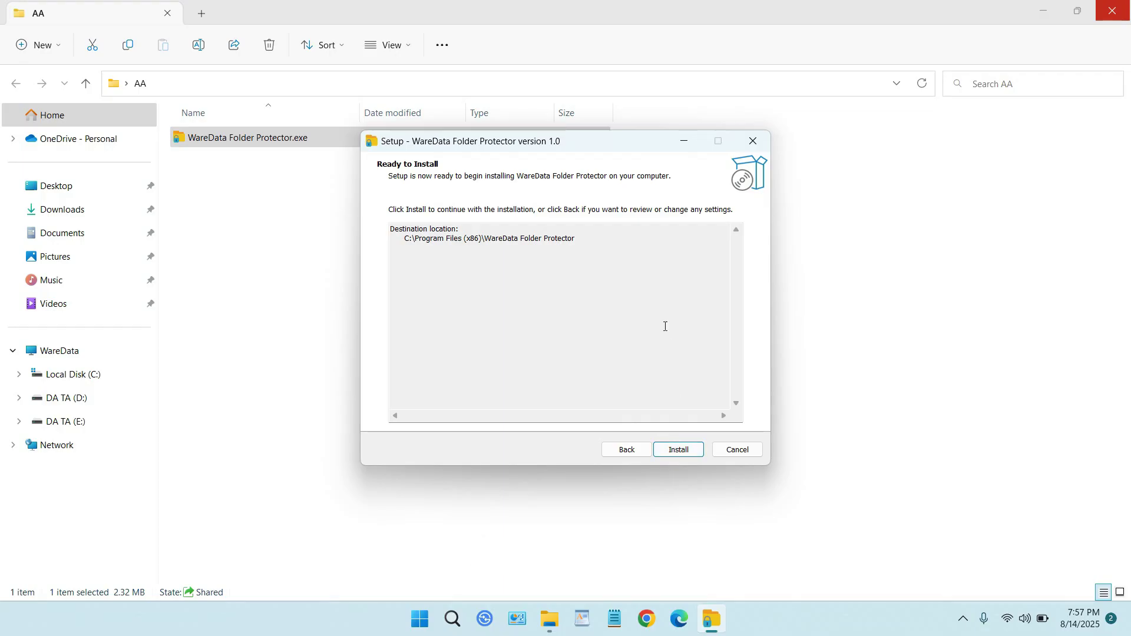
click(690, 448)
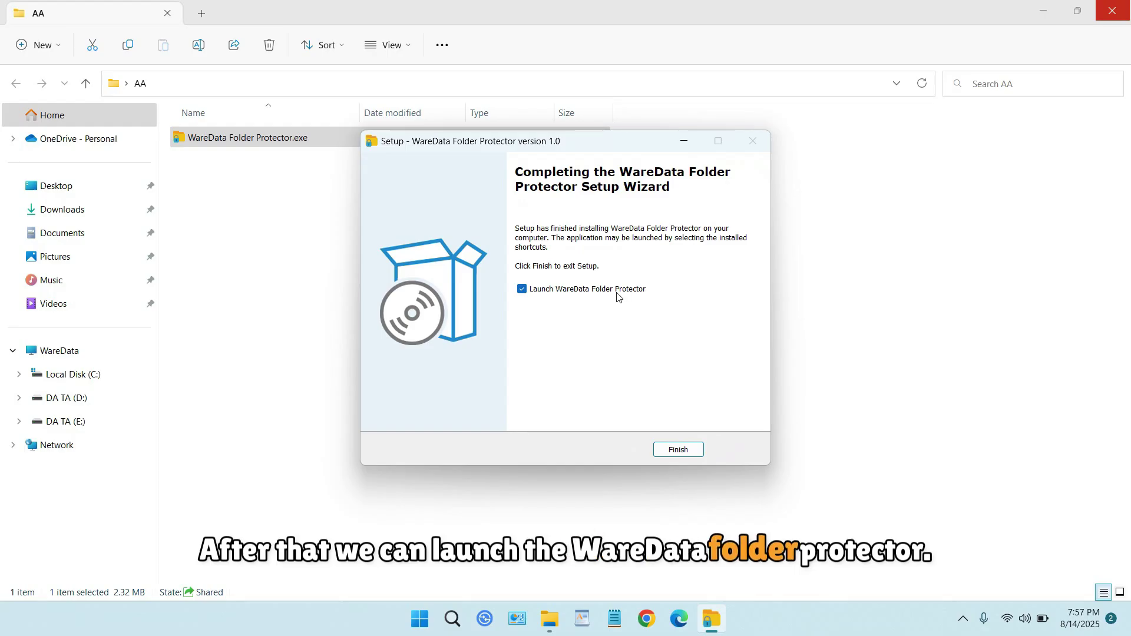
click(523, 290)
Close the finished setup wizard, search 'waredata' and open WareData Folder Protector.
click(677, 450)
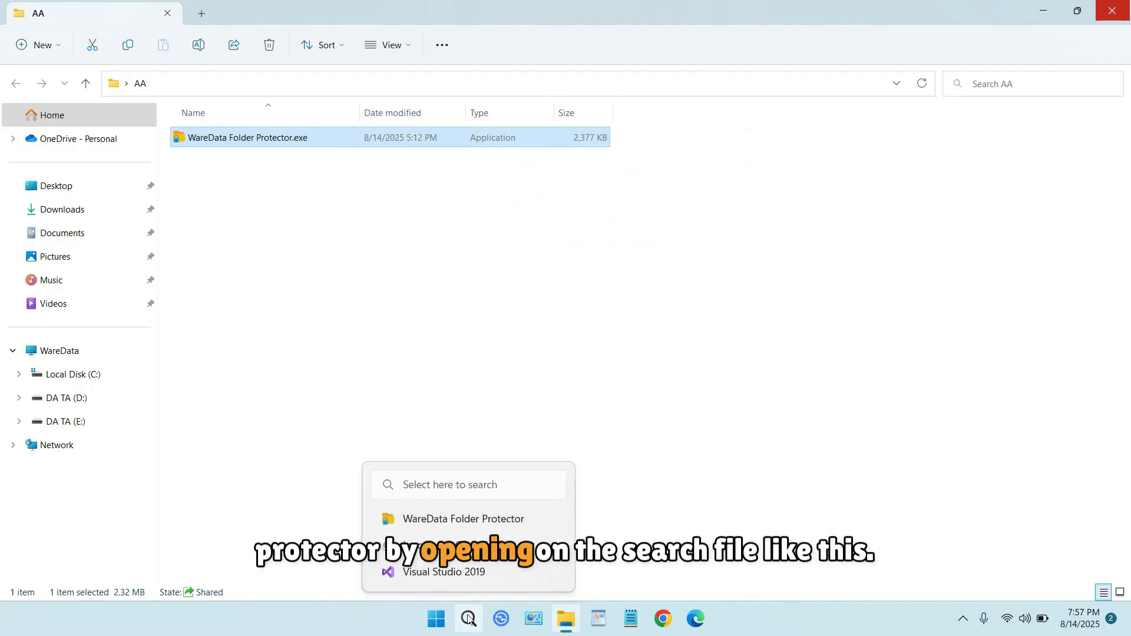
click(469, 619)
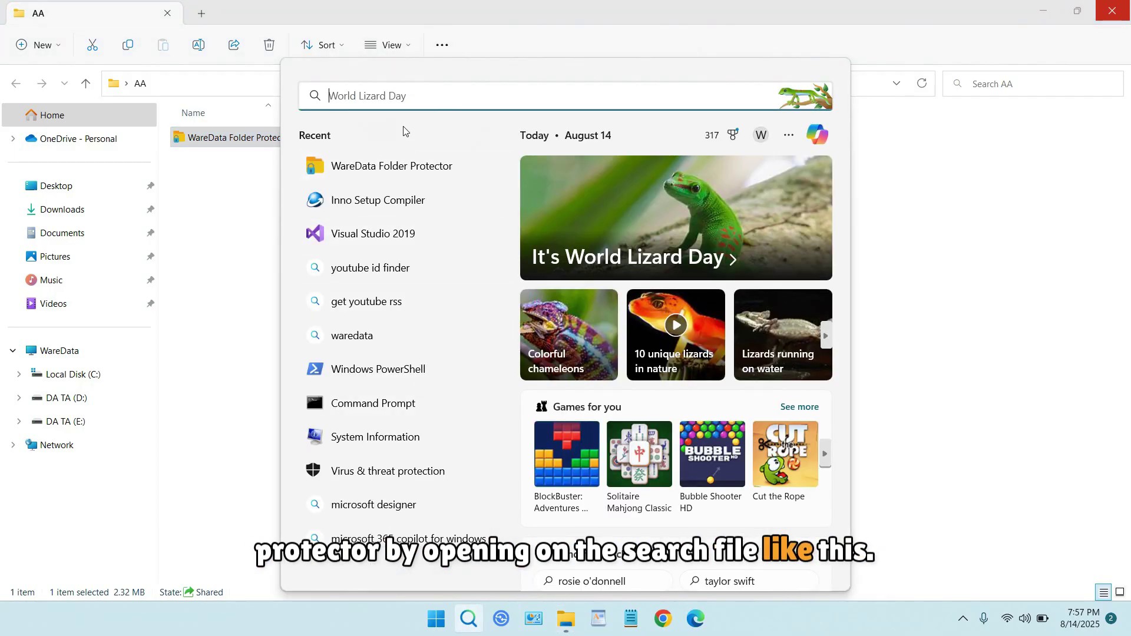
text(waredata)
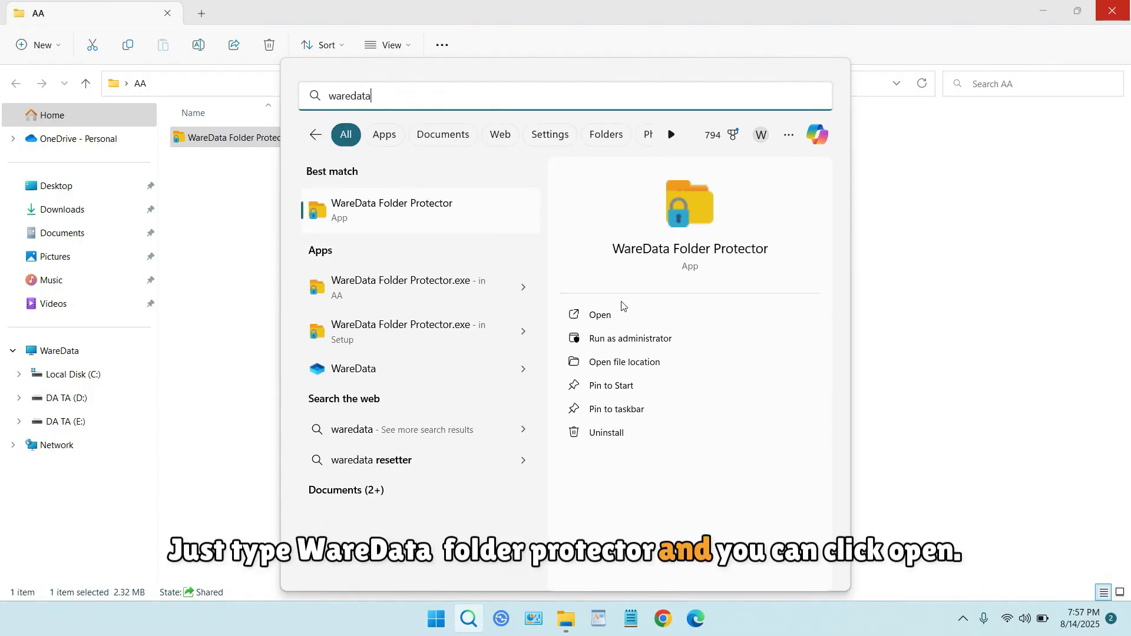
click(629, 315)
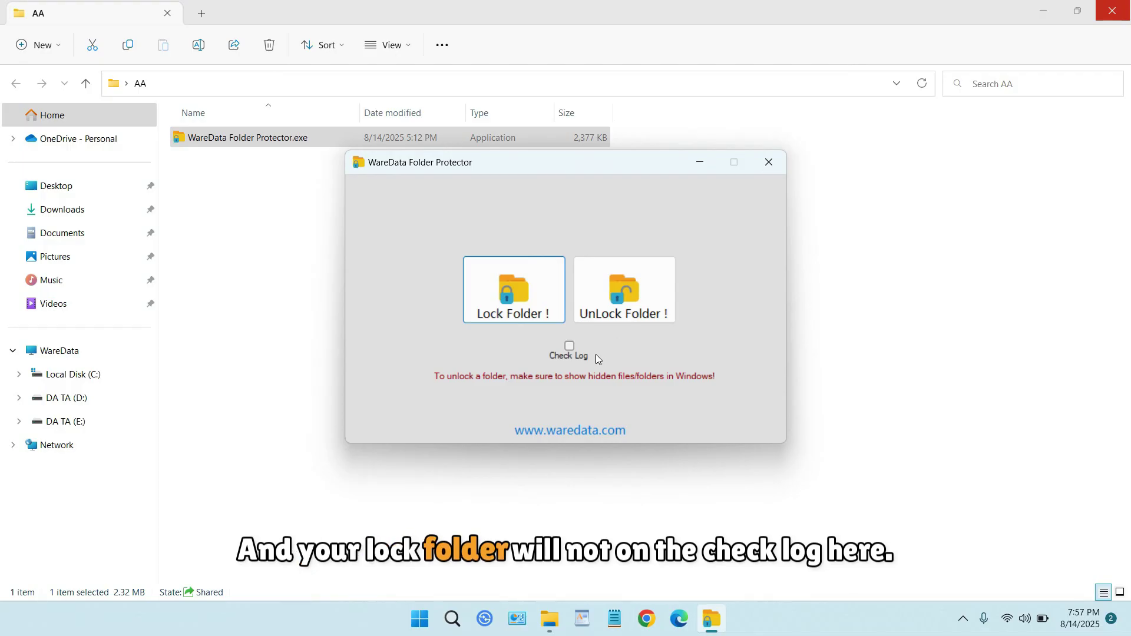
click(569, 346)
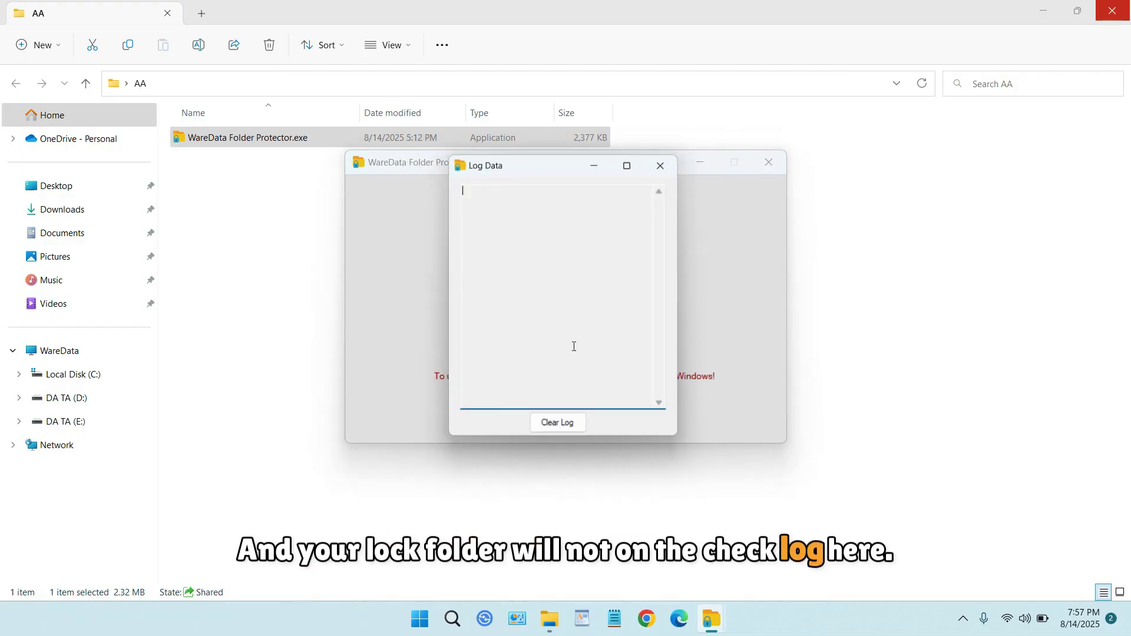
key(alt+F4)
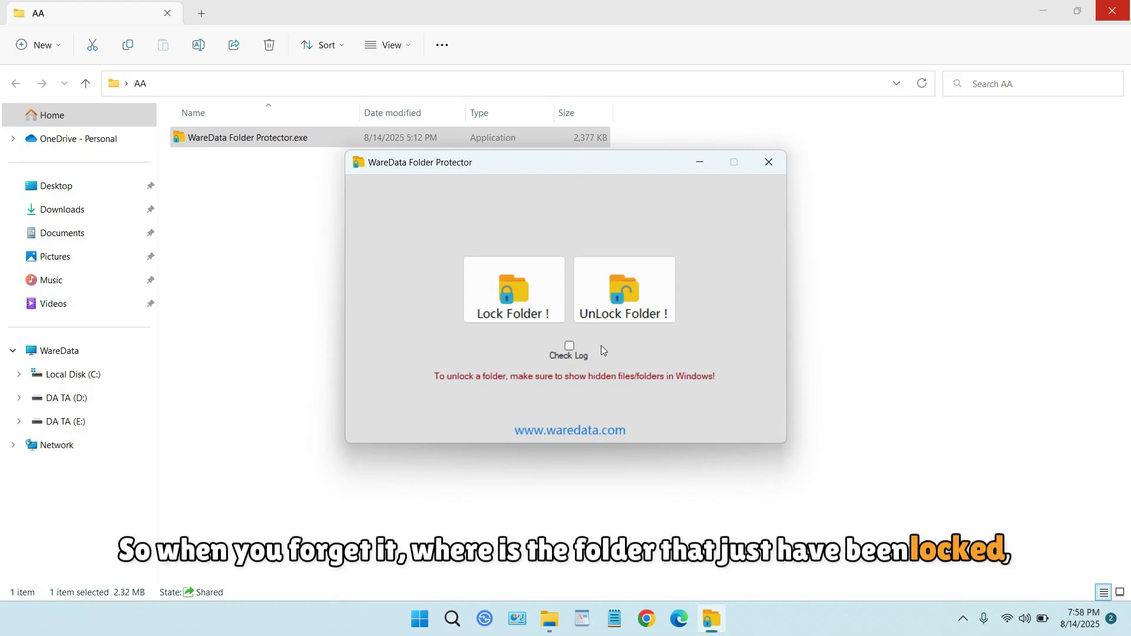
click(570, 346)
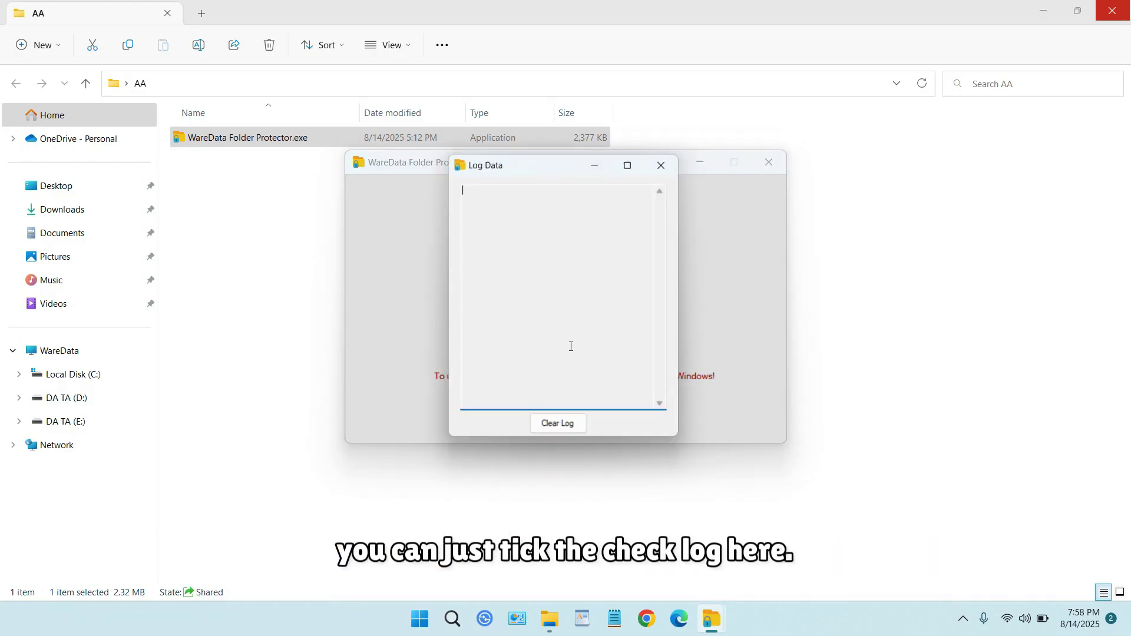
click(663, 168)
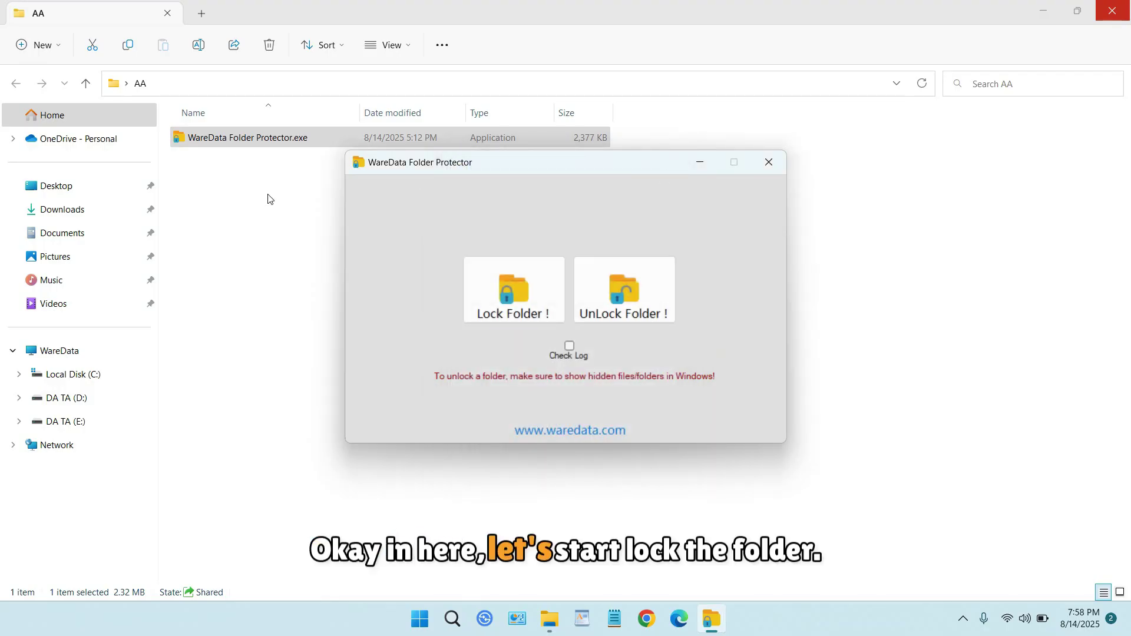
click(80, 187)
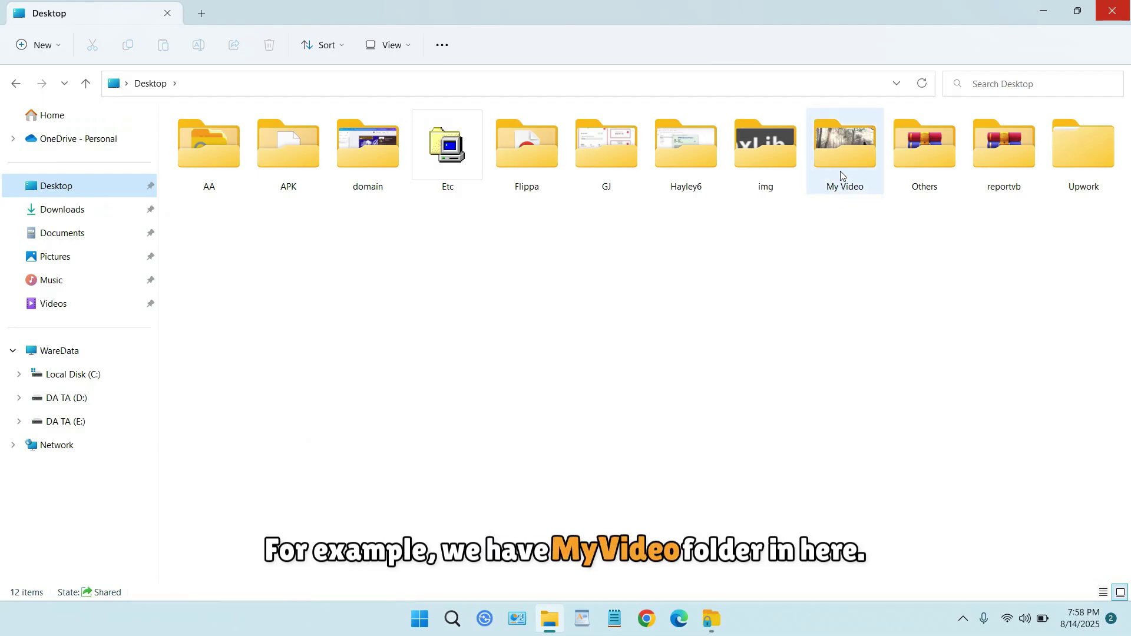
Open the Desktop's My Video folder and play walk.mp4, then close the player.
double_click(843, 171)
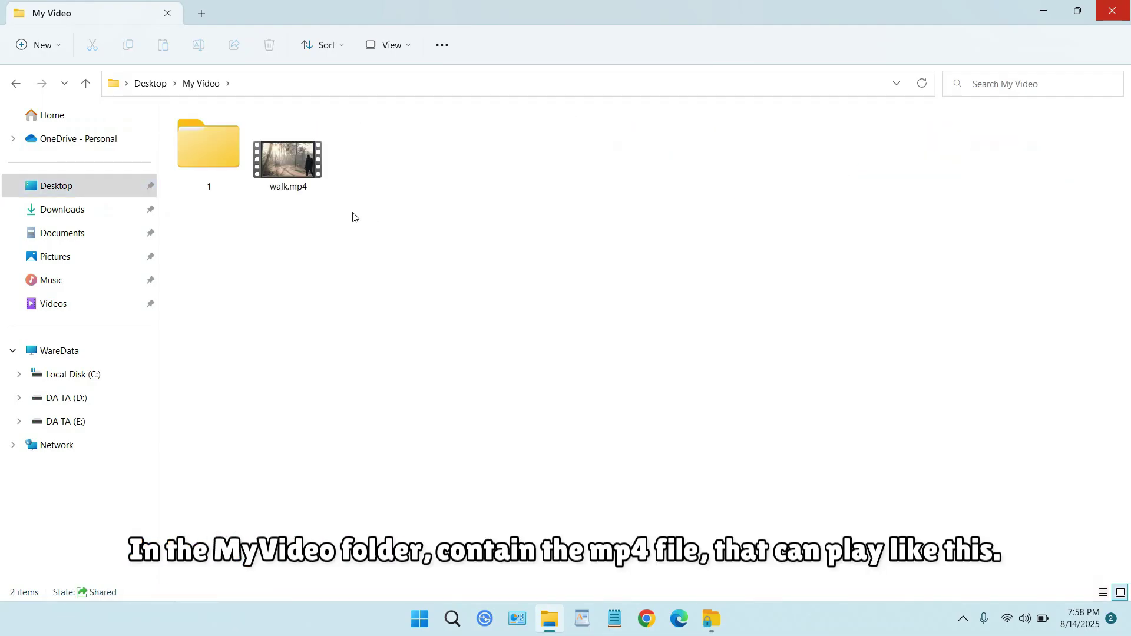
click(298, 174)
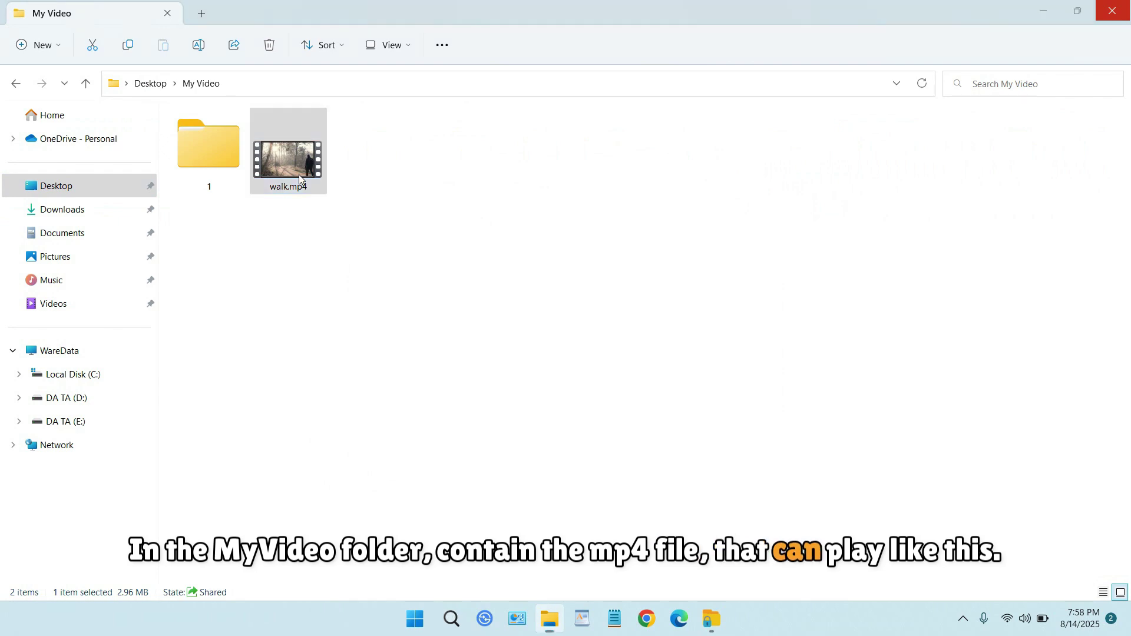
double_click(298, 174)
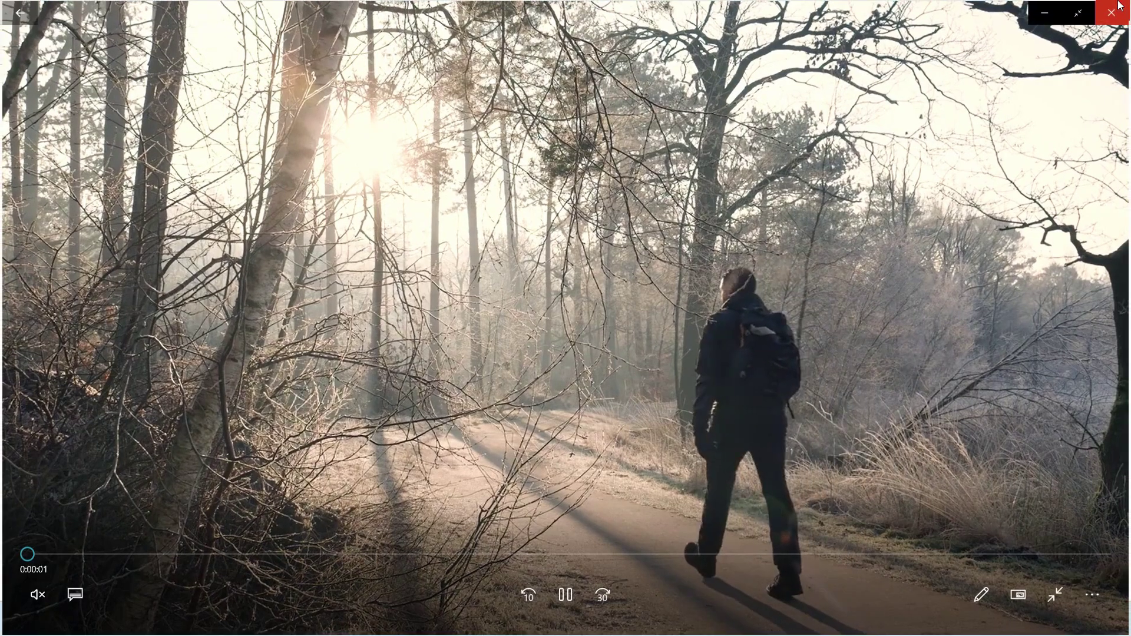
click(1113, 9)
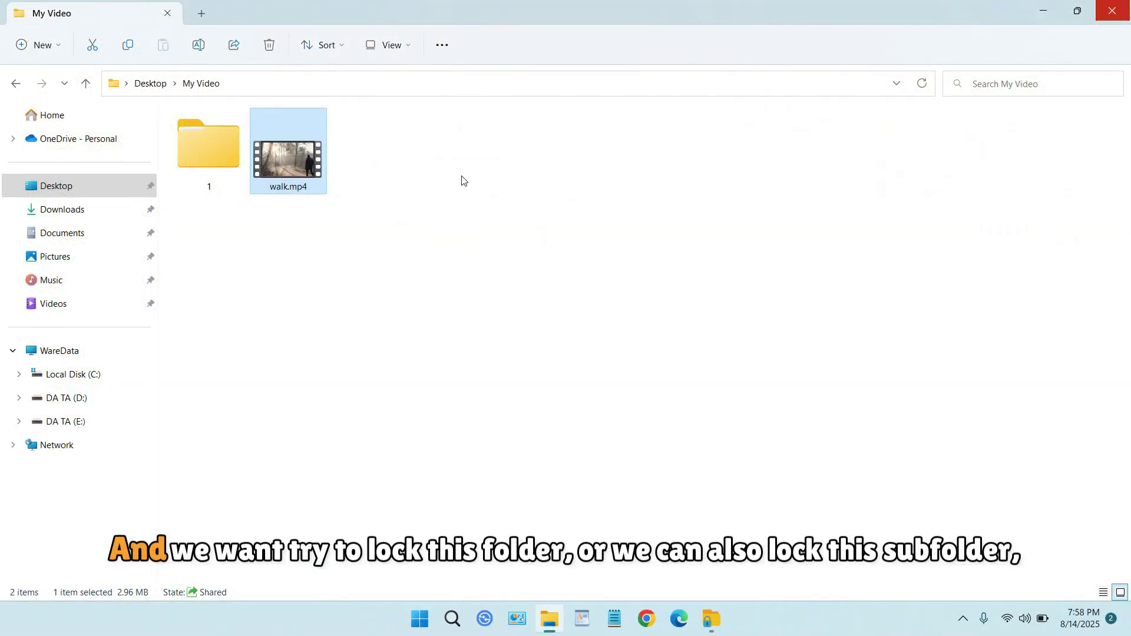
Browse My Video down through subfolders 1 and 2, then return to Desktop and WareData.
click(150, 83)
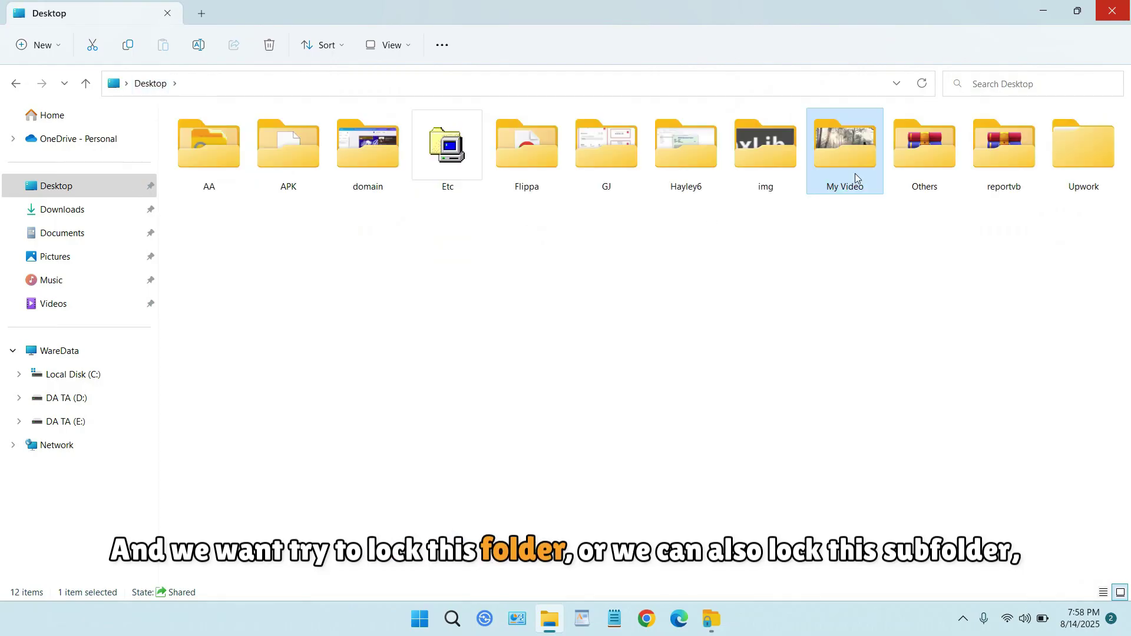
double_click(853, 165)
double_click(212, 153)
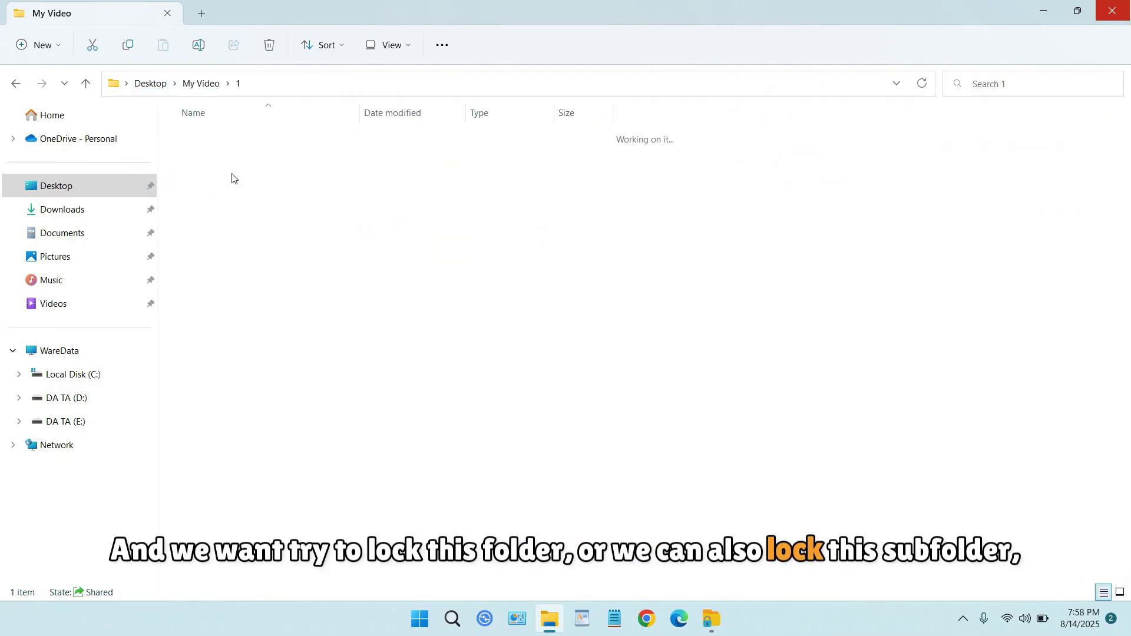
double_click(232, 147)
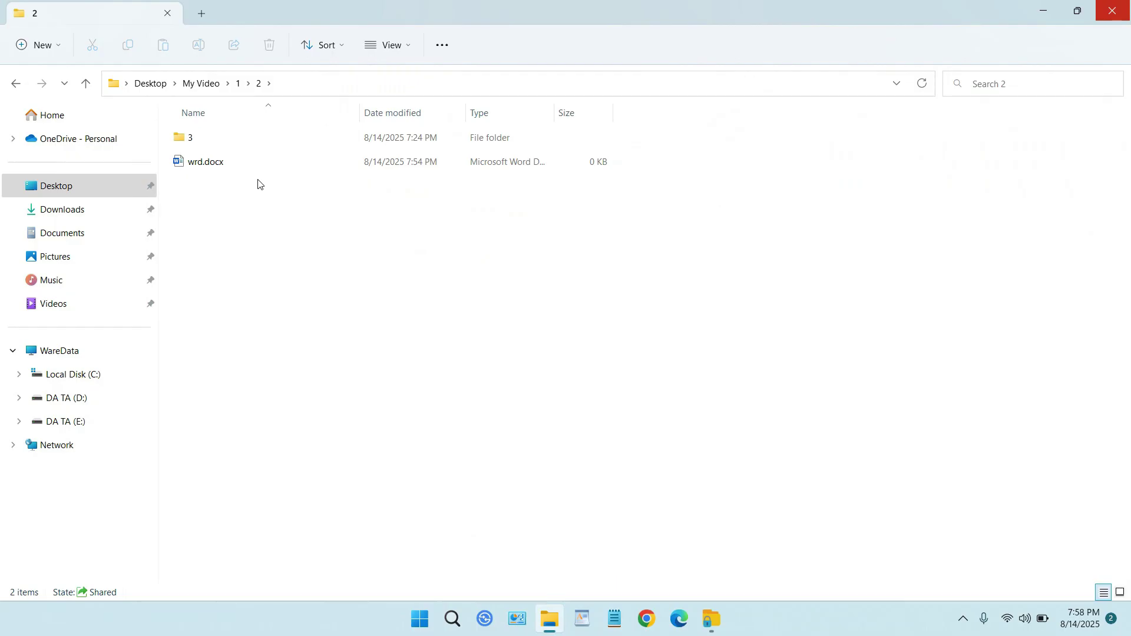
click(195, 84)
click(151, 83)
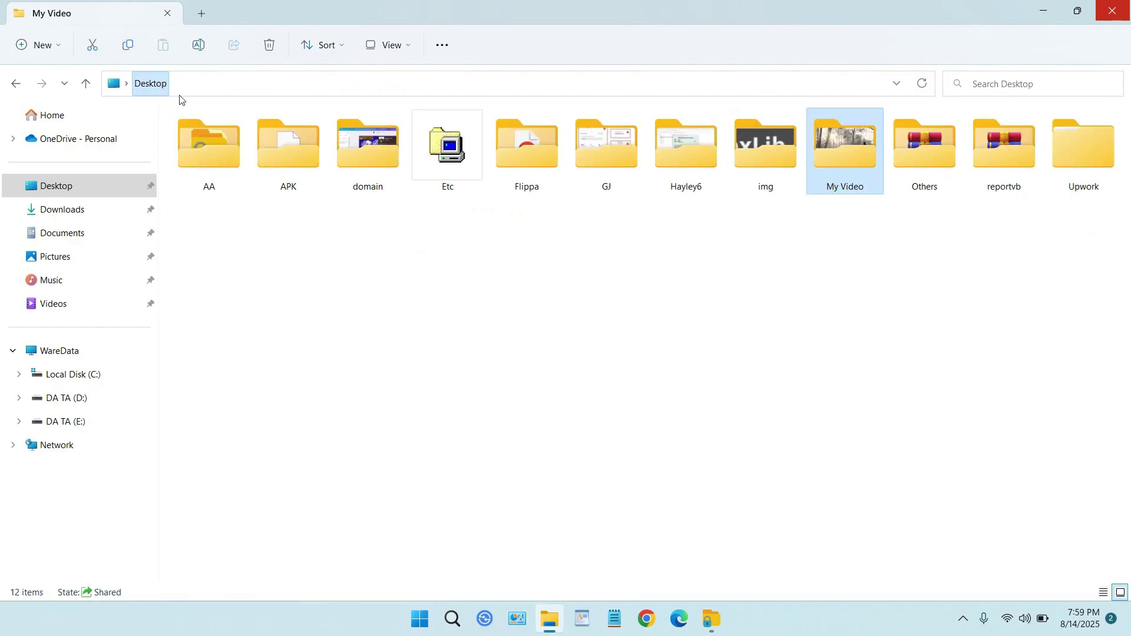
click(714, 620)
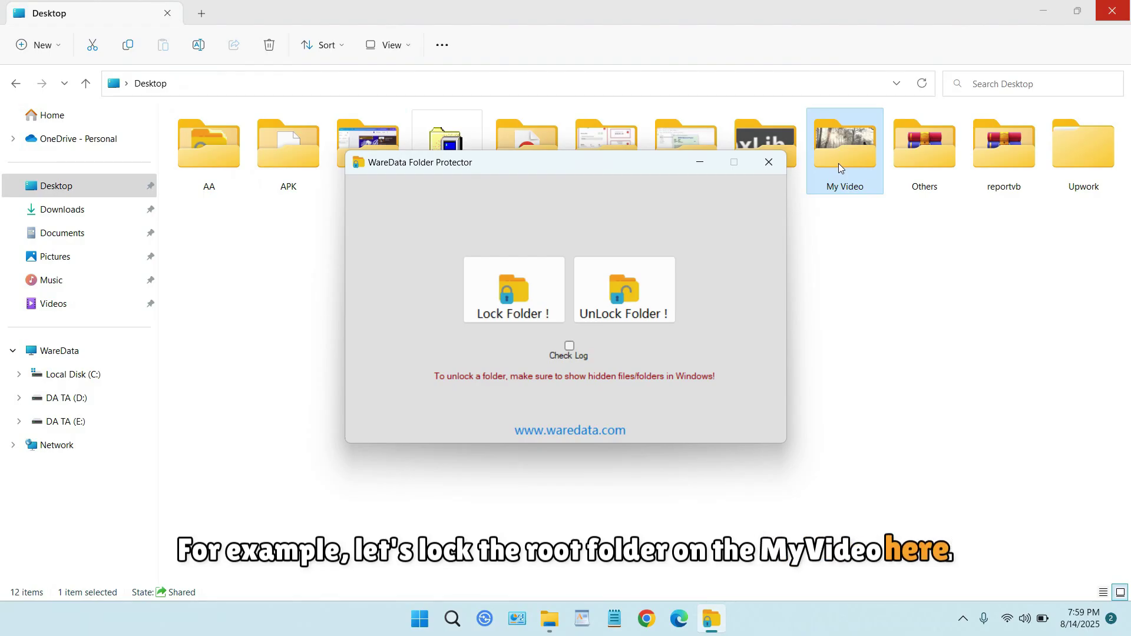
Pick Desktop's My Video folder to lock, set its password and acknowledge the success message.
click(534, 290)
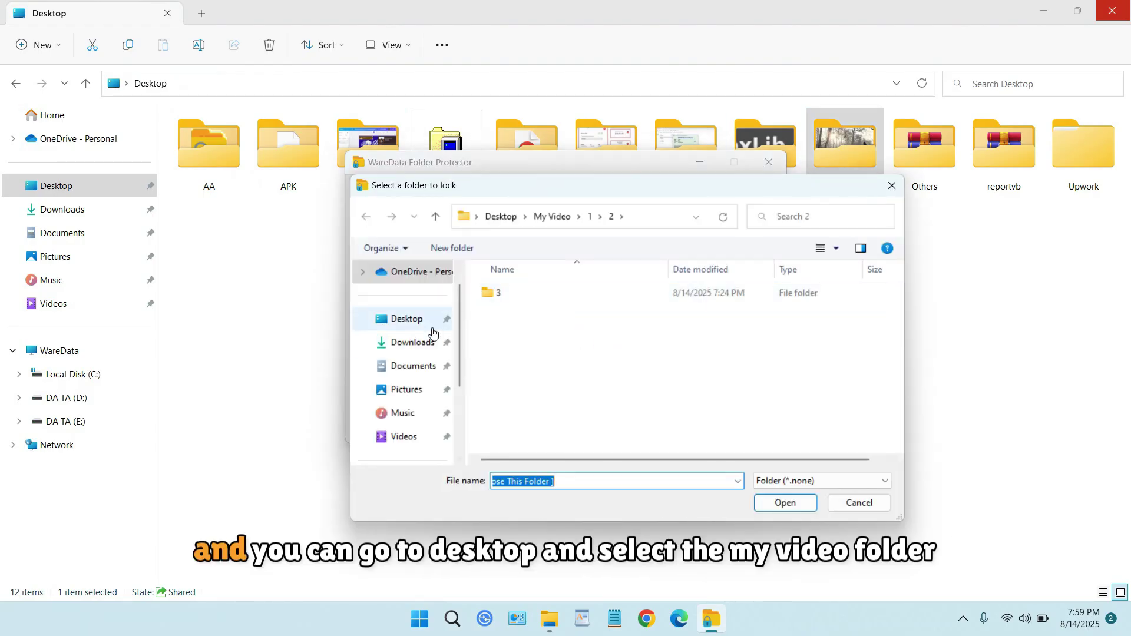
click(414, 322)
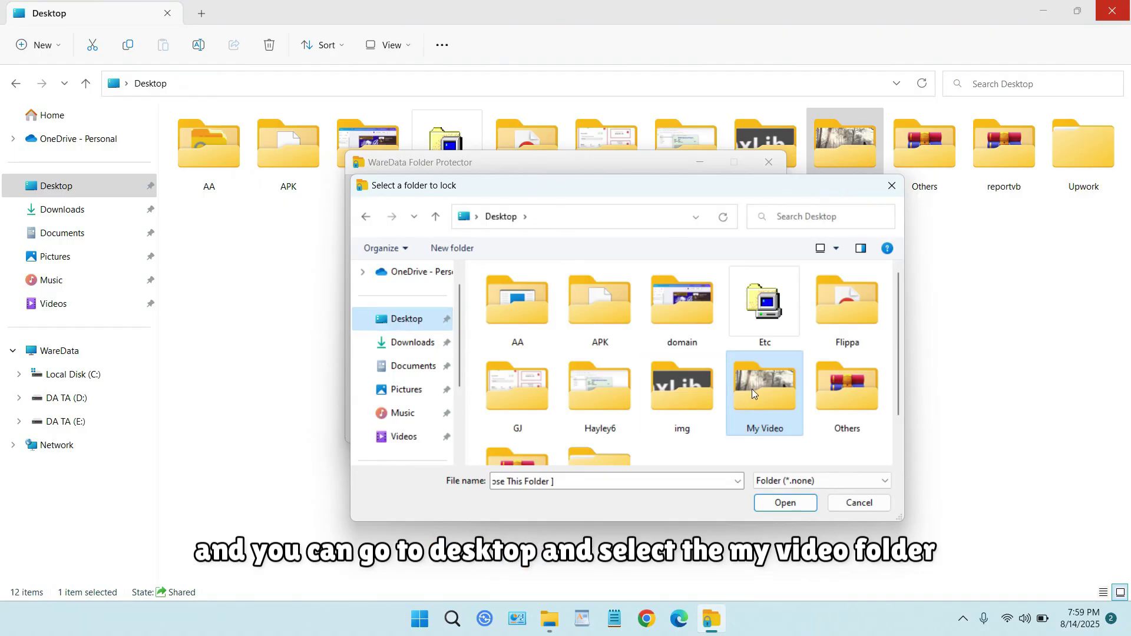
click(766, 405)
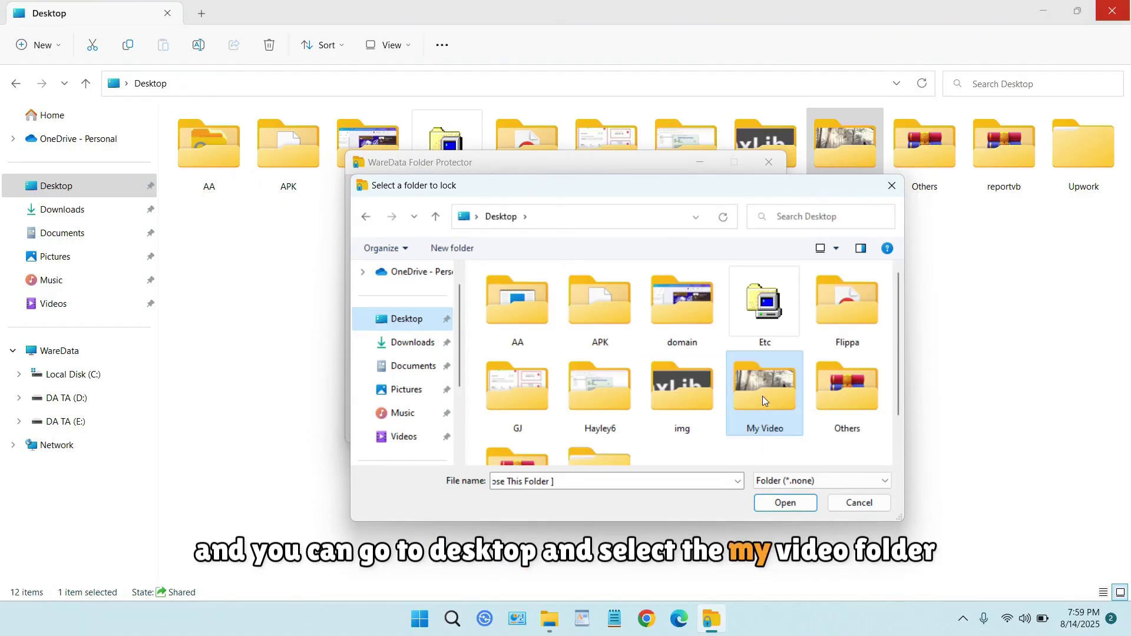
double_click(764, 401)
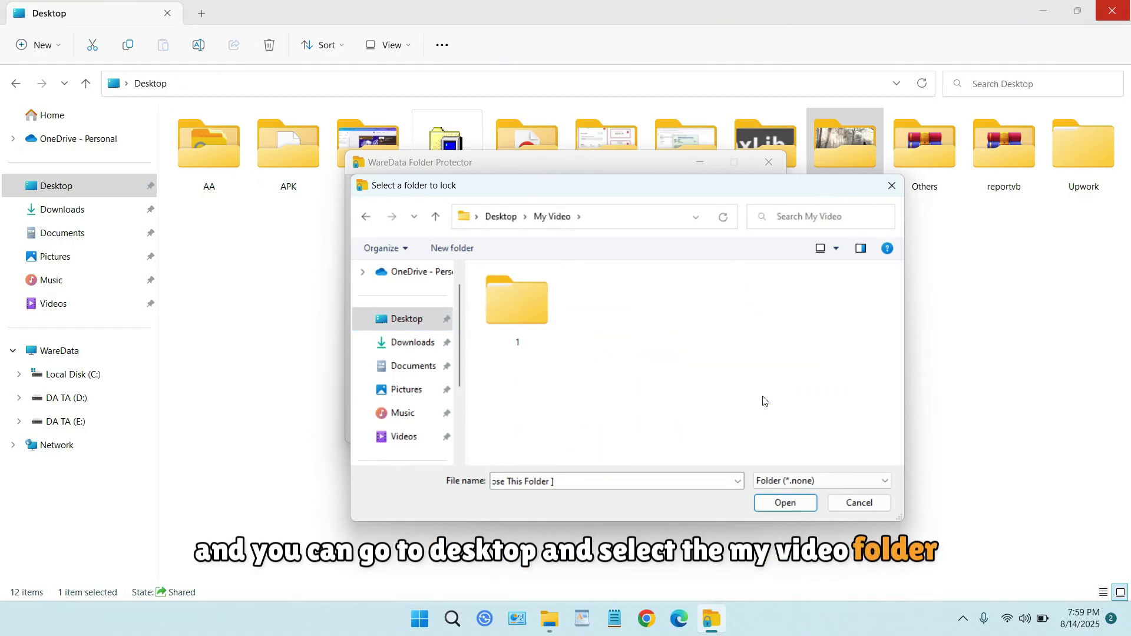
click(787, 504)
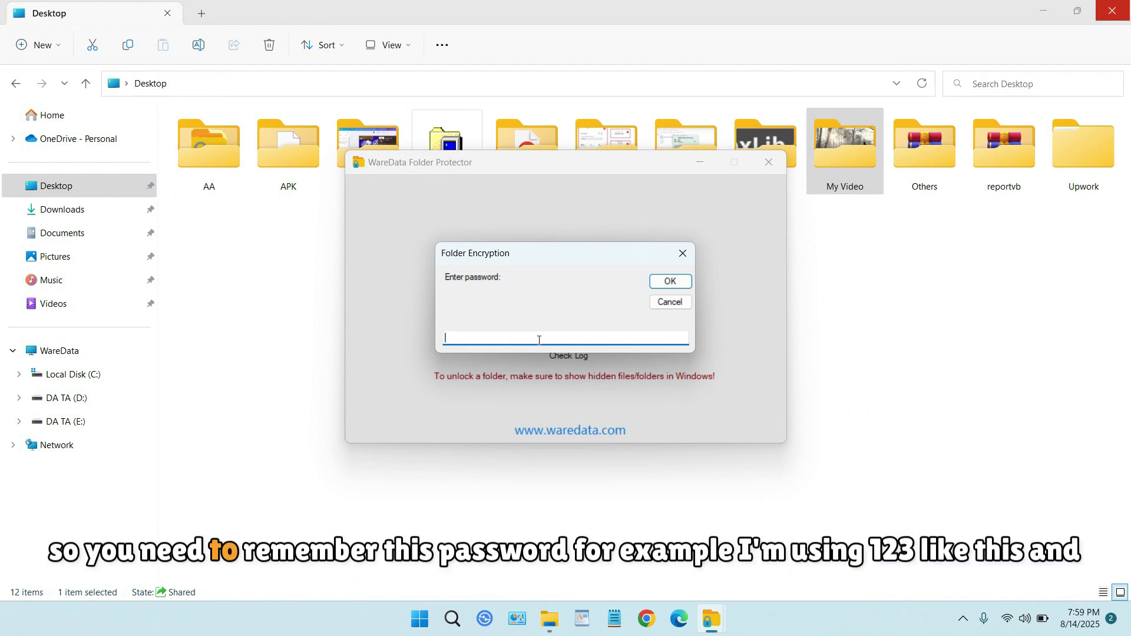
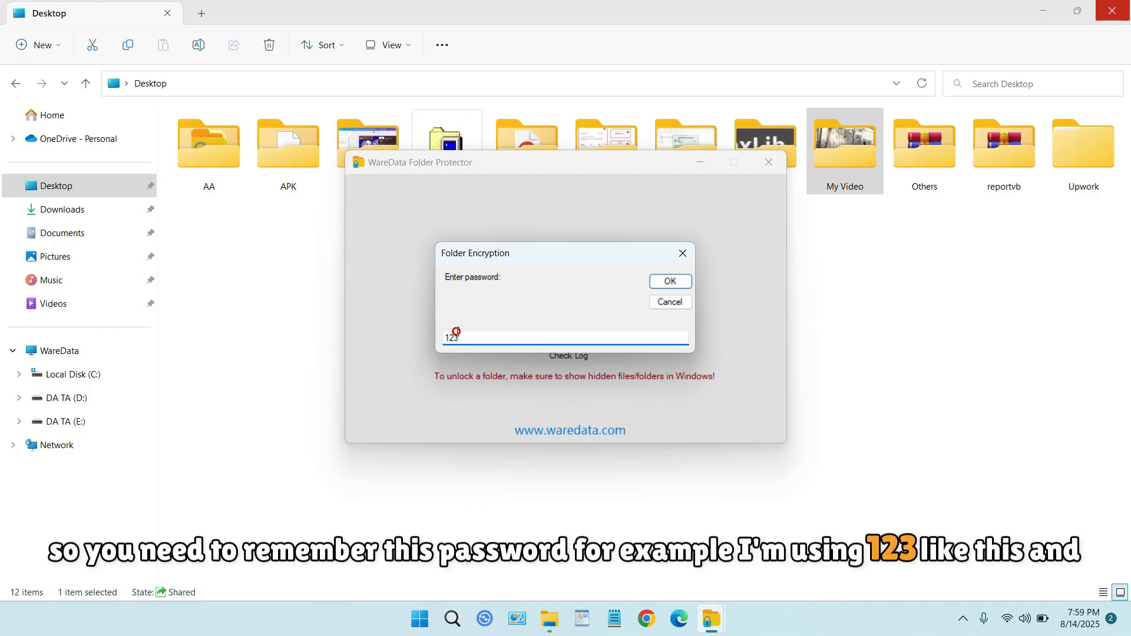
drag(455, 332, 444, 332)
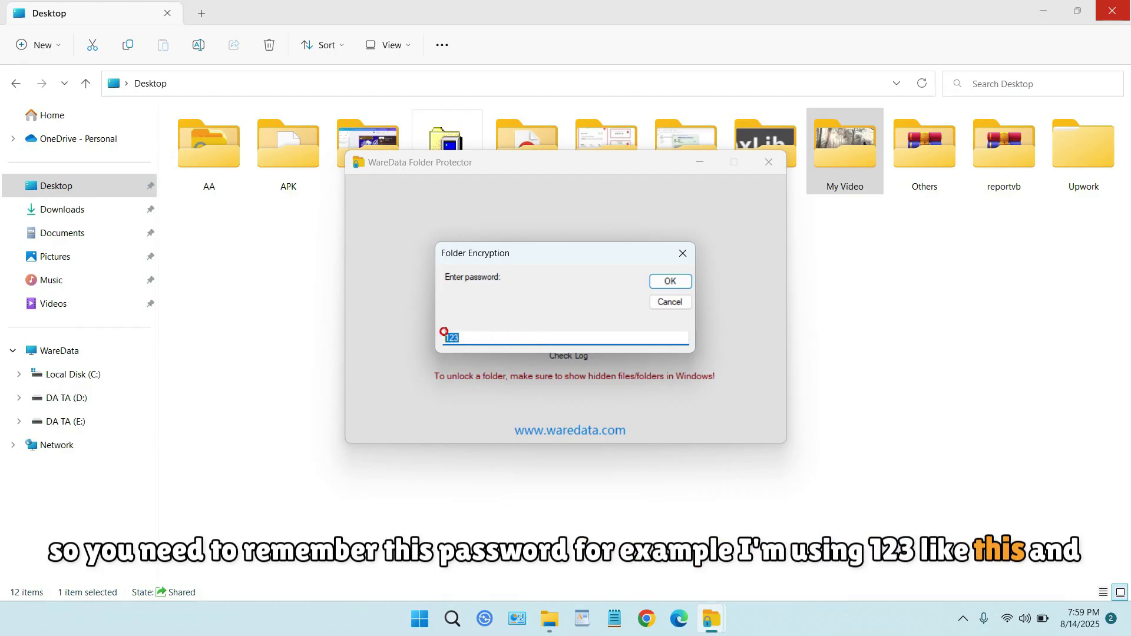
click(669, 282)
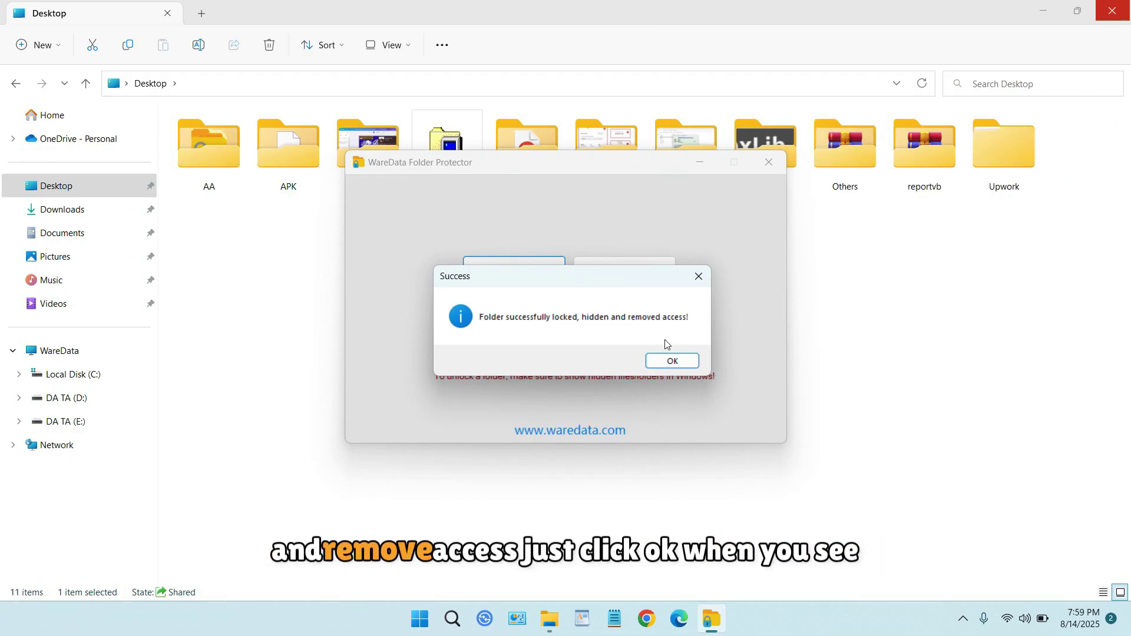
click(674, 361)
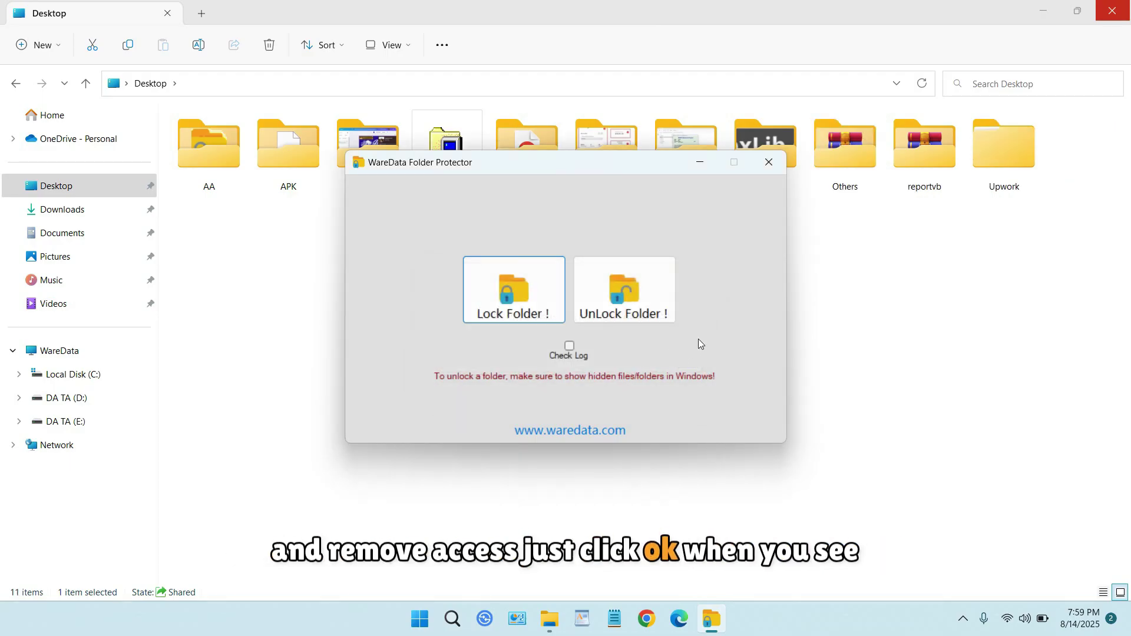
click(892, 240)
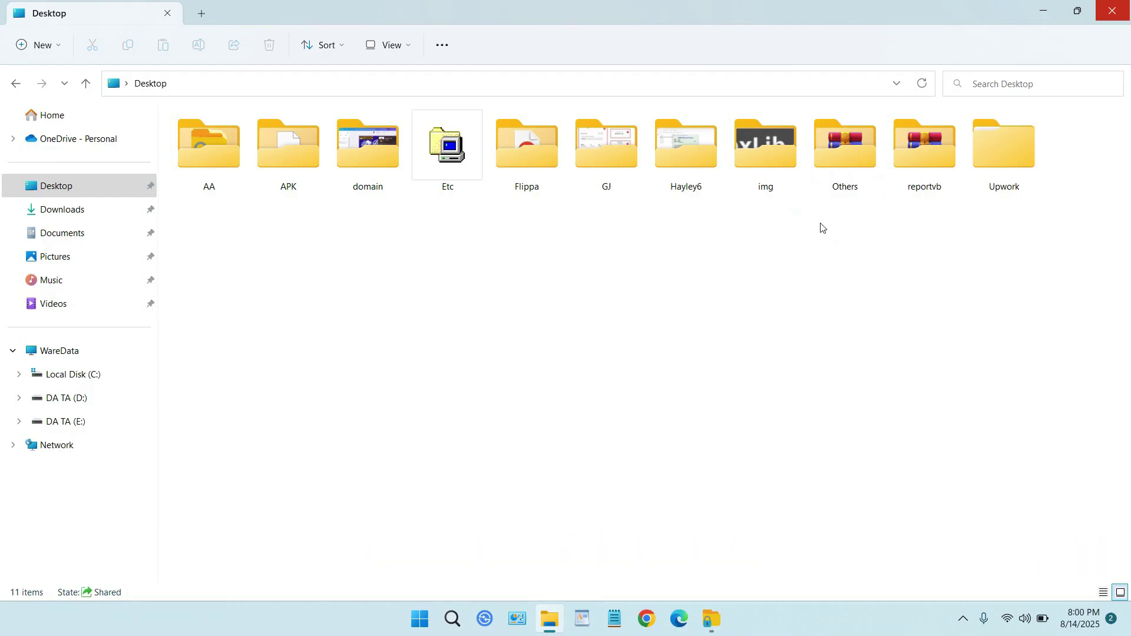
click(723, 612)
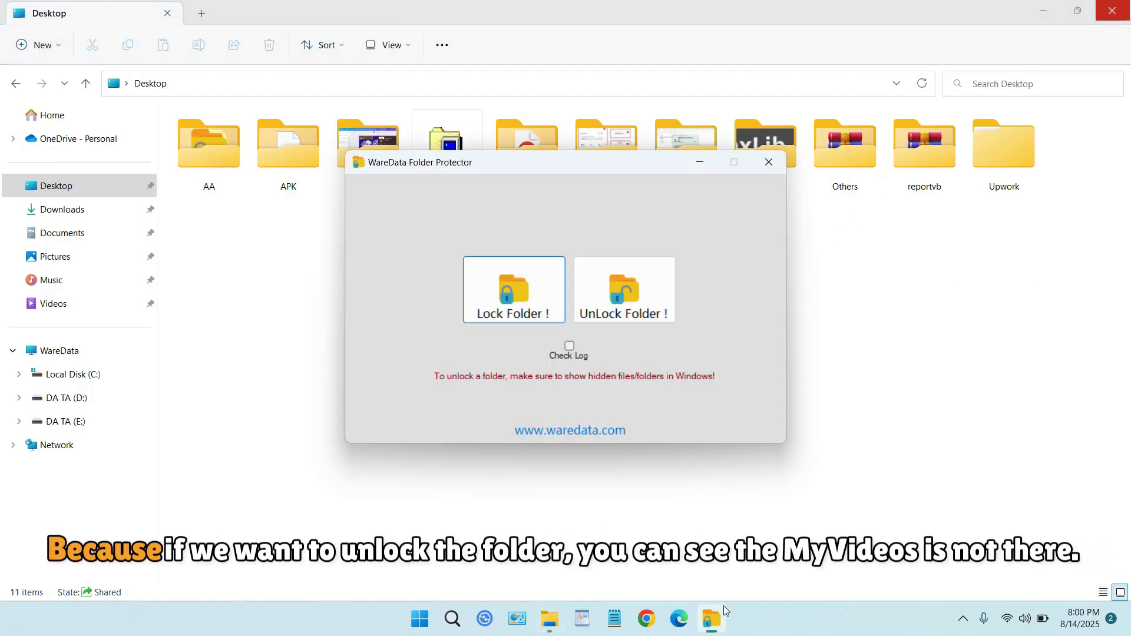
click(641, 316)
scroll(643, 314, down, 4)
scroll(641, 315, down, 1)
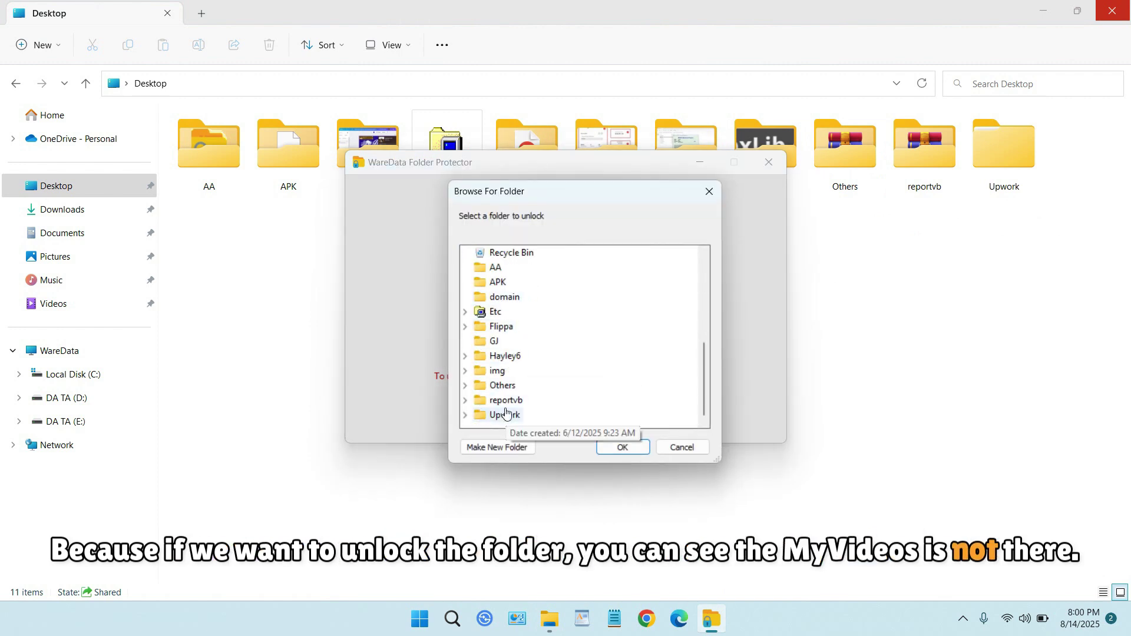
scroll(518, 348, up, 2)
scroll(521, 346, down, 2)
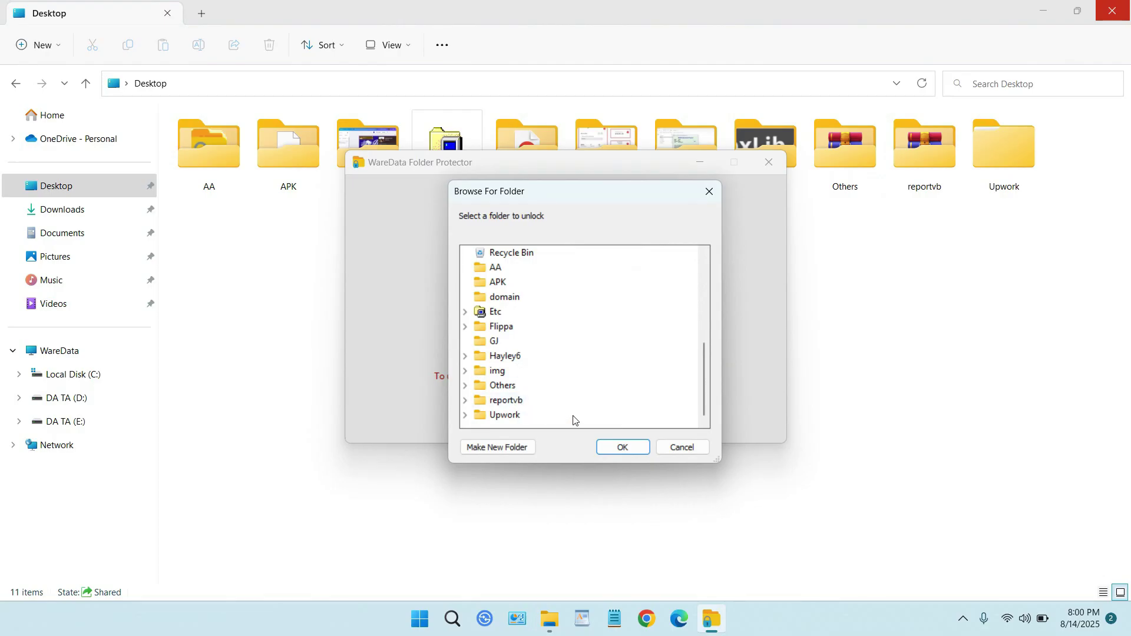
click(682, 447)
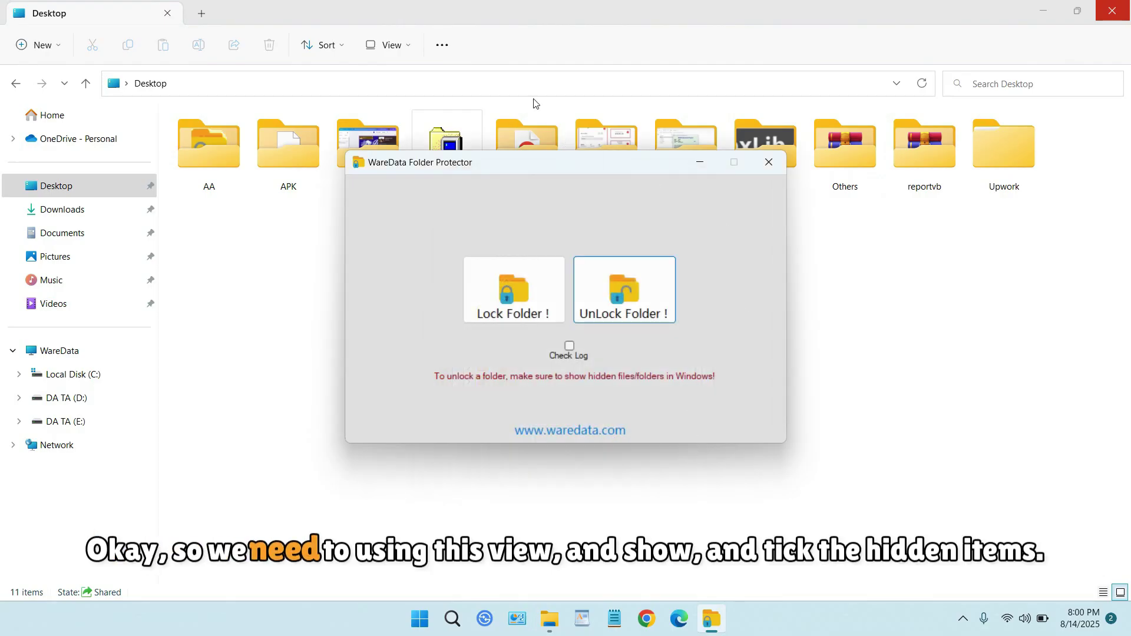
In the Desktop window, turn on View > Show > Hidden items.
click(498, 20)
click(405, 55)
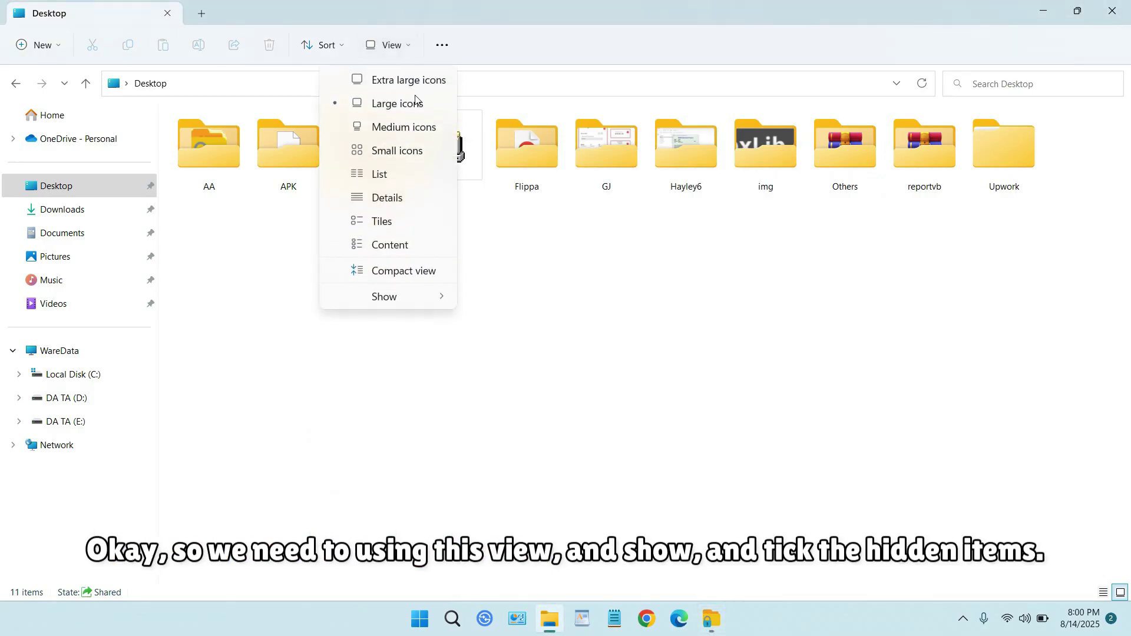
mouse_move(429, 296)
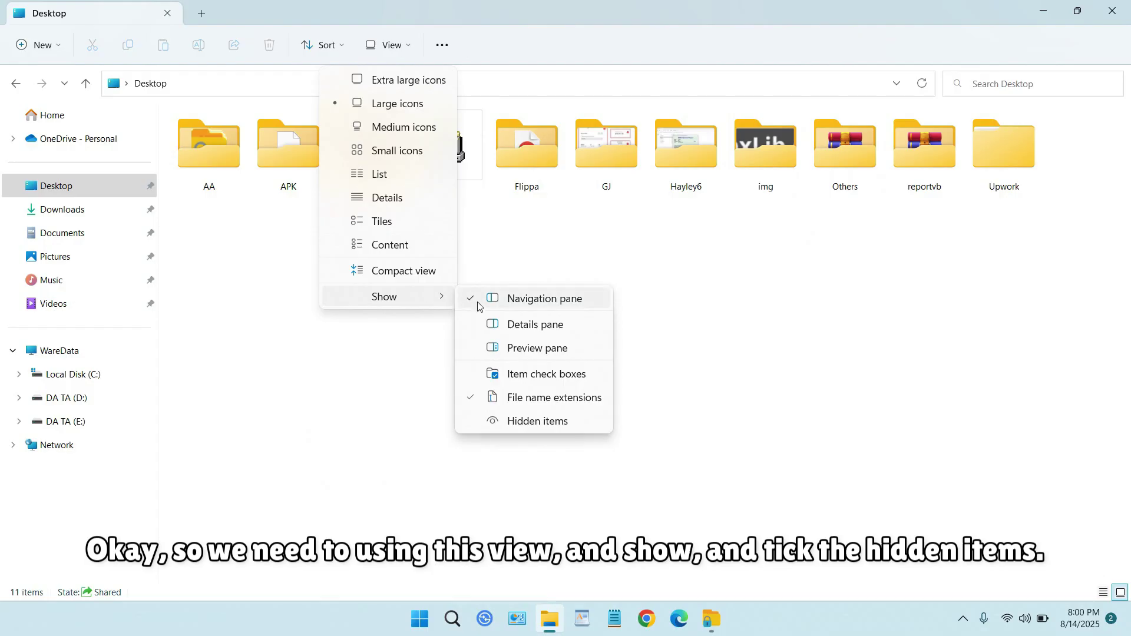
click(537, 421)
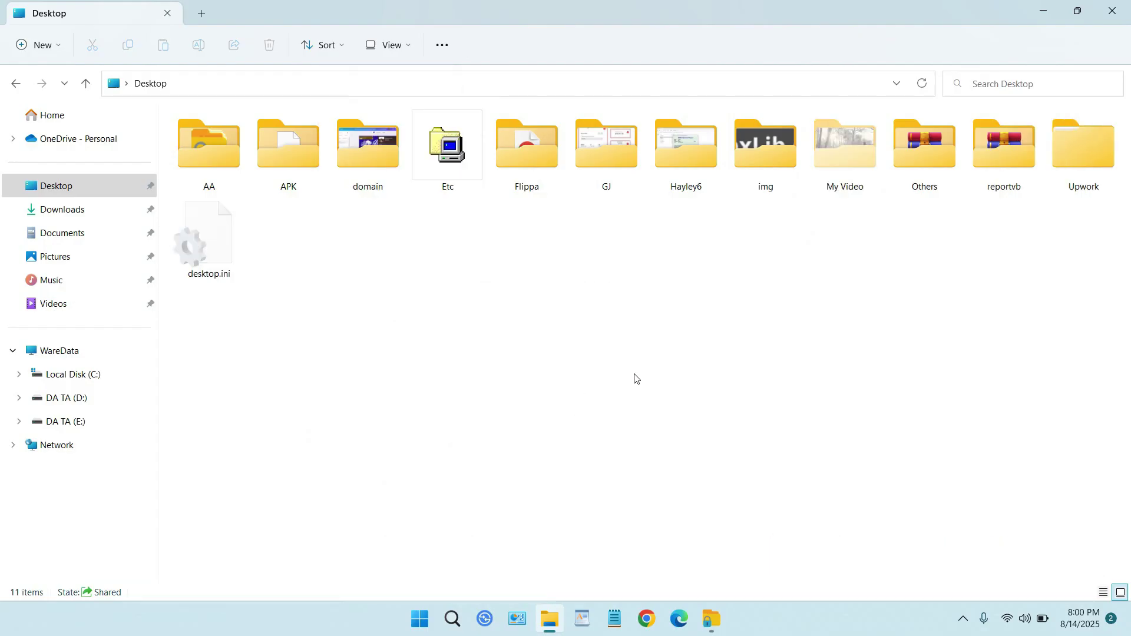
Try opening My Video, dismiss the Access is denied error, and return to WareData.
double_click(847, 150)
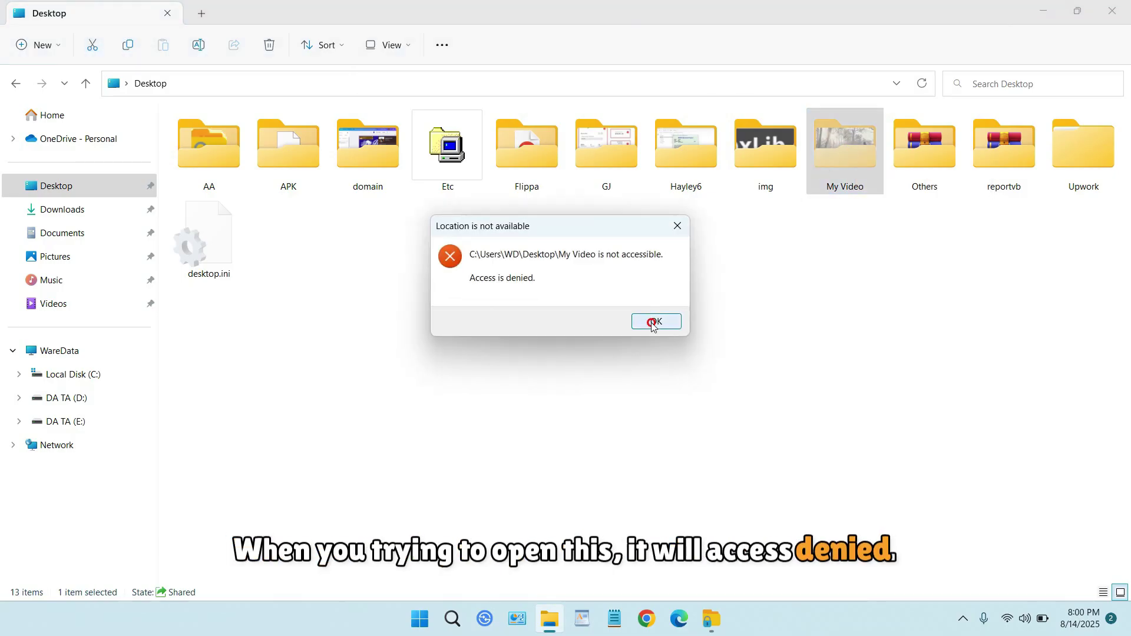
click(653, 324)
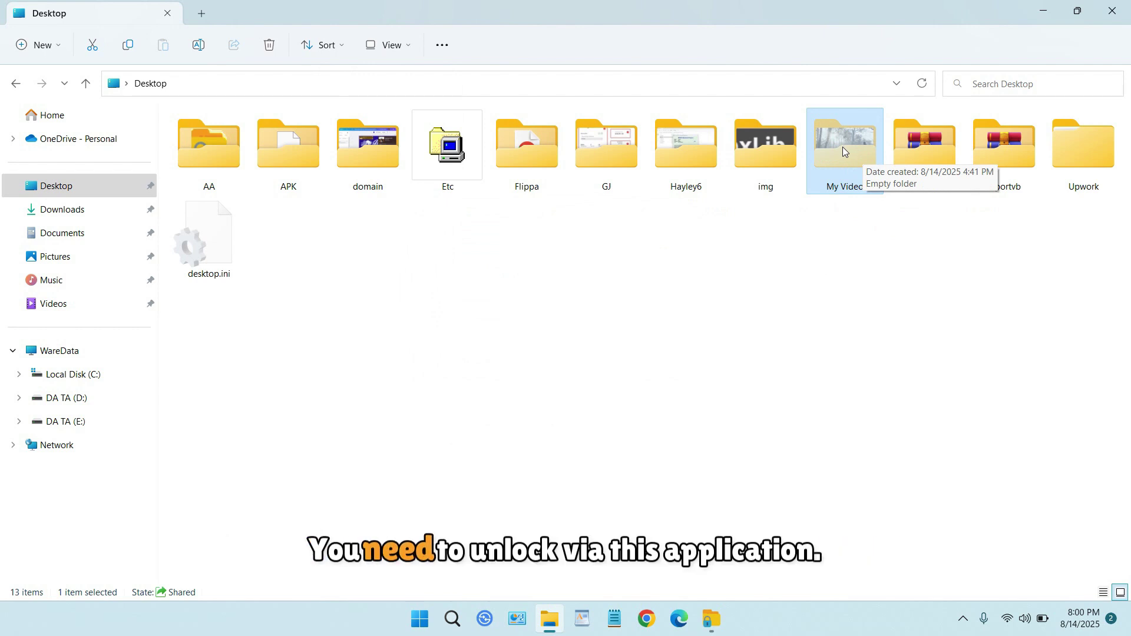
click(716, 615)
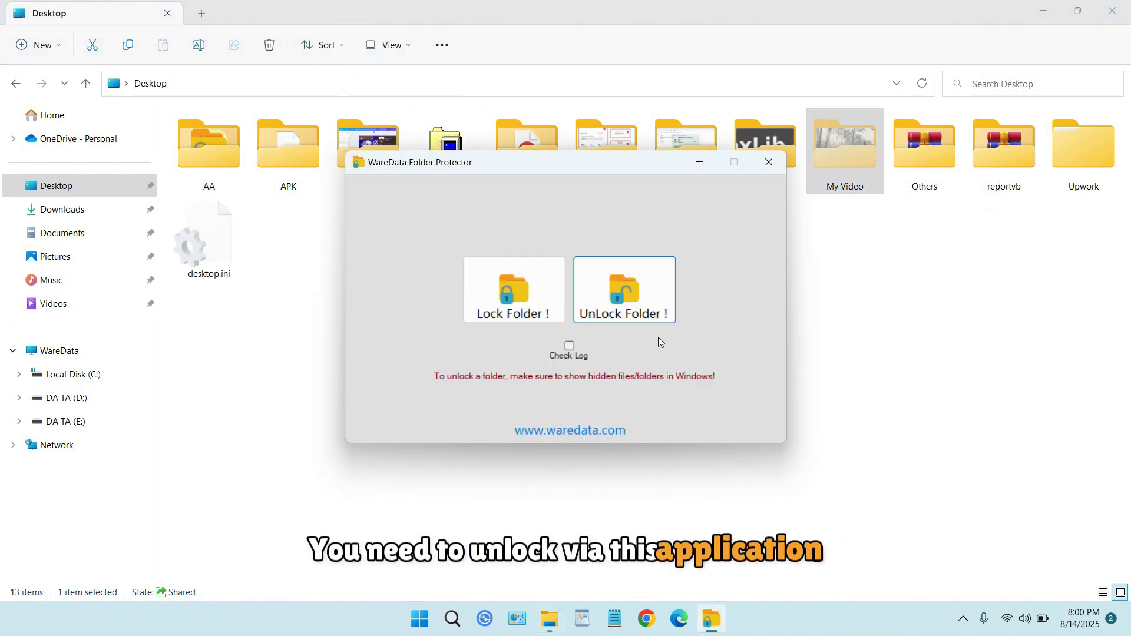
Choose My Video as the folder to unlock and submit an incorrect password.
click(644, 296)
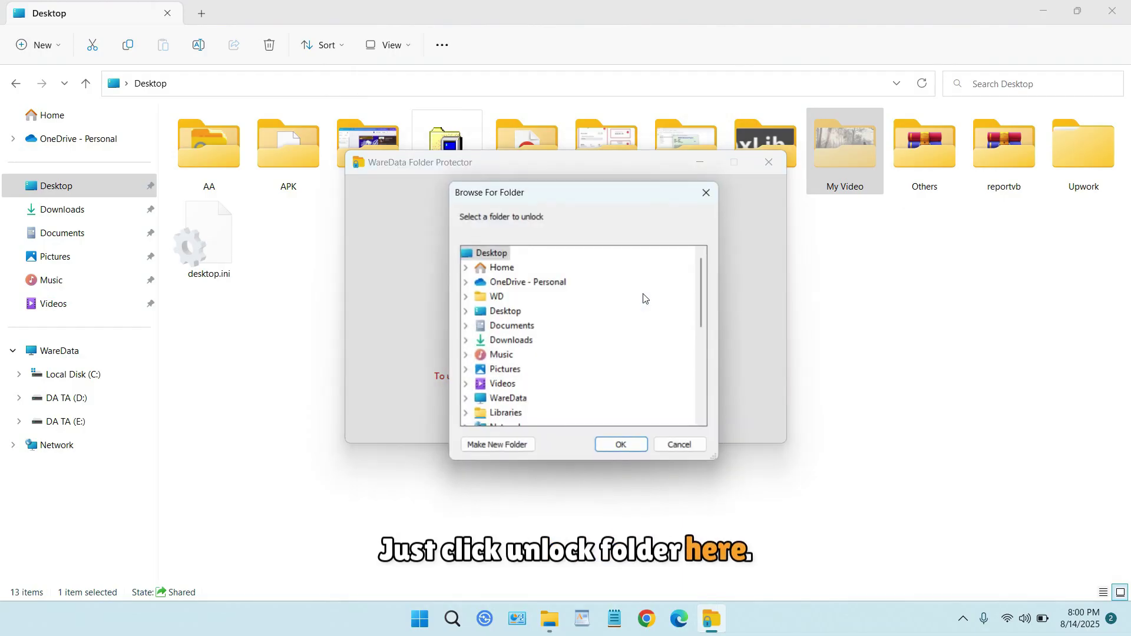
scroll(644, 296, down, 5)
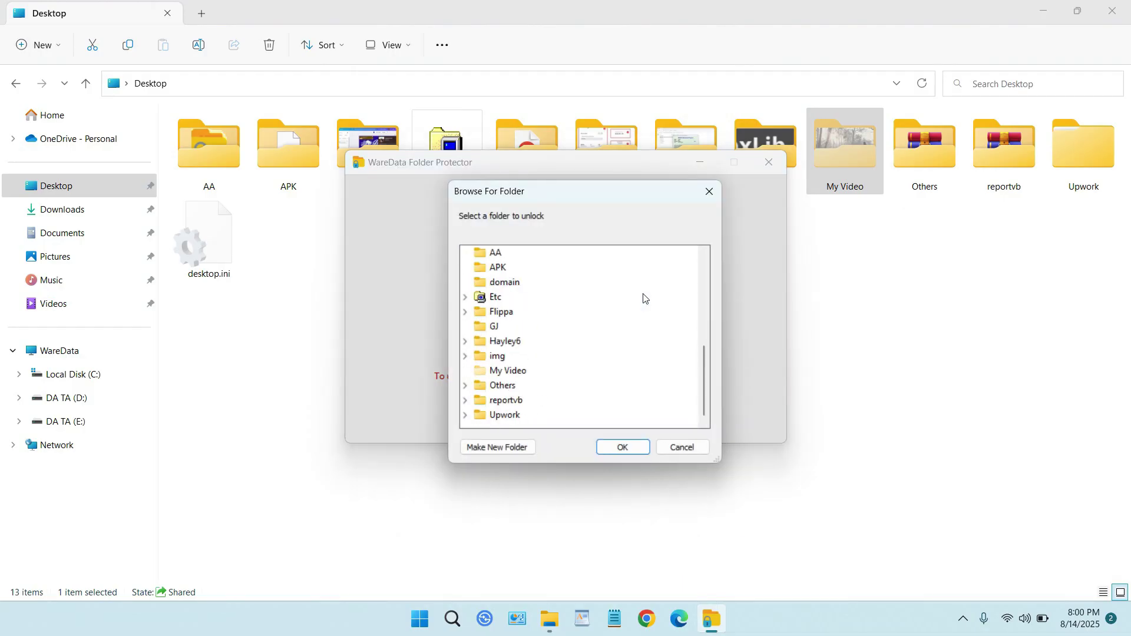
click(510, 371)
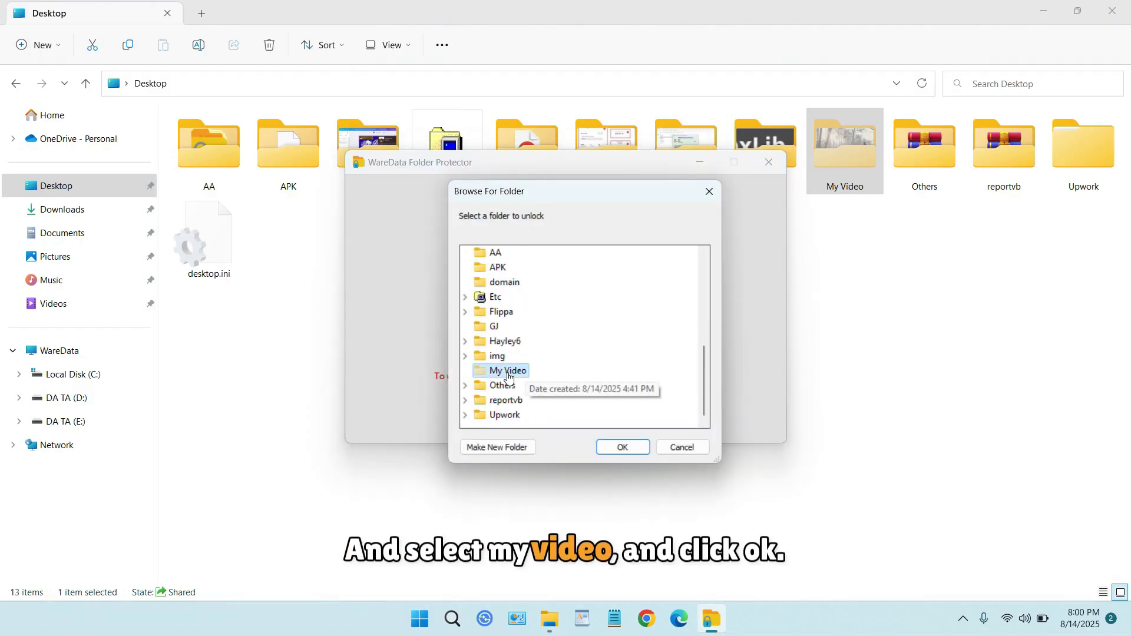
click(632, 449)
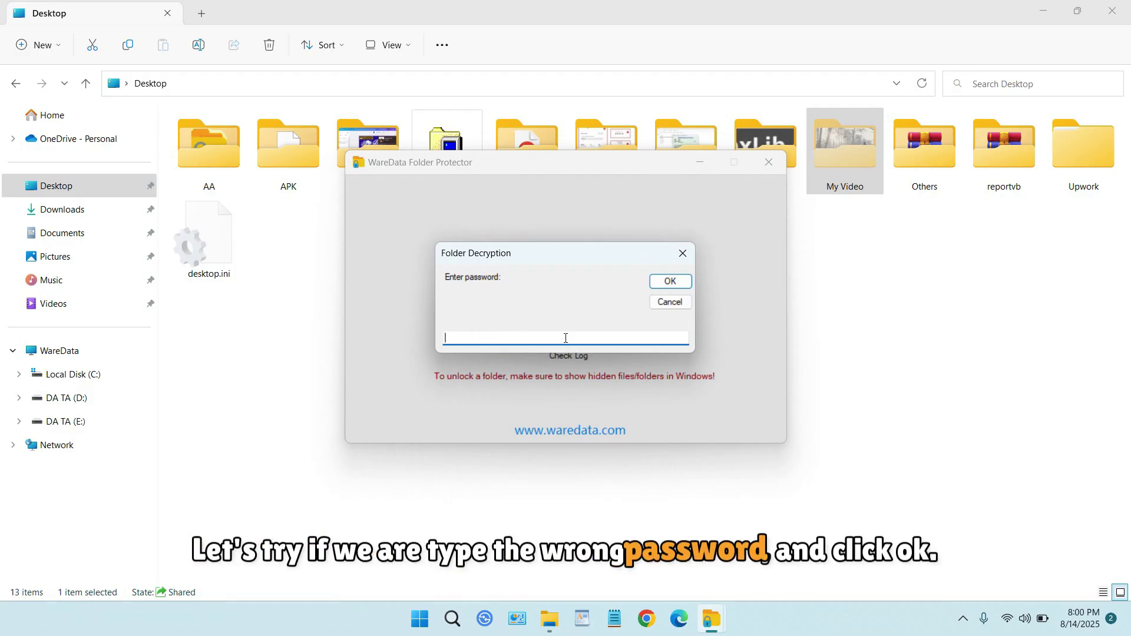
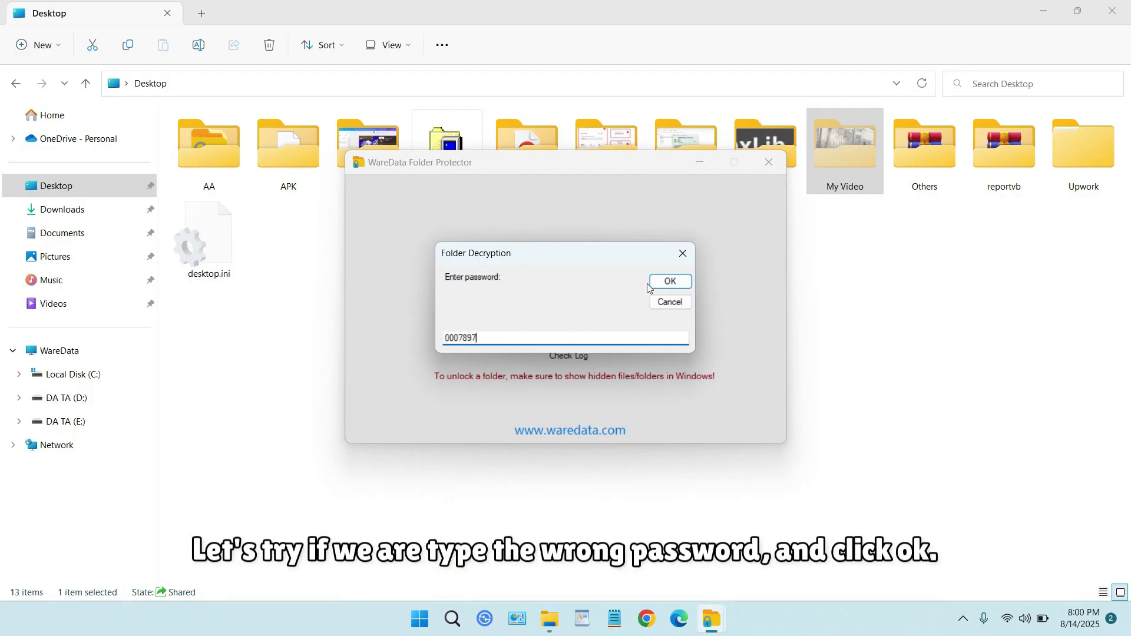
click(648, 284)
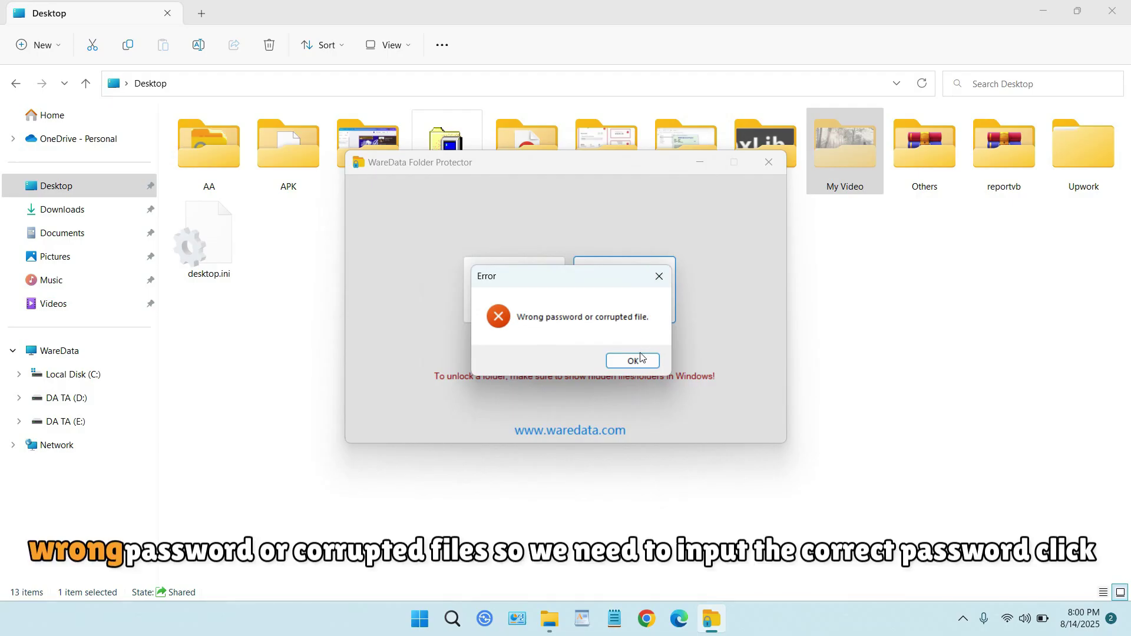
Dismiss the error, unlock My Video with the correct password, and open the restored folder.
click(641, 357)
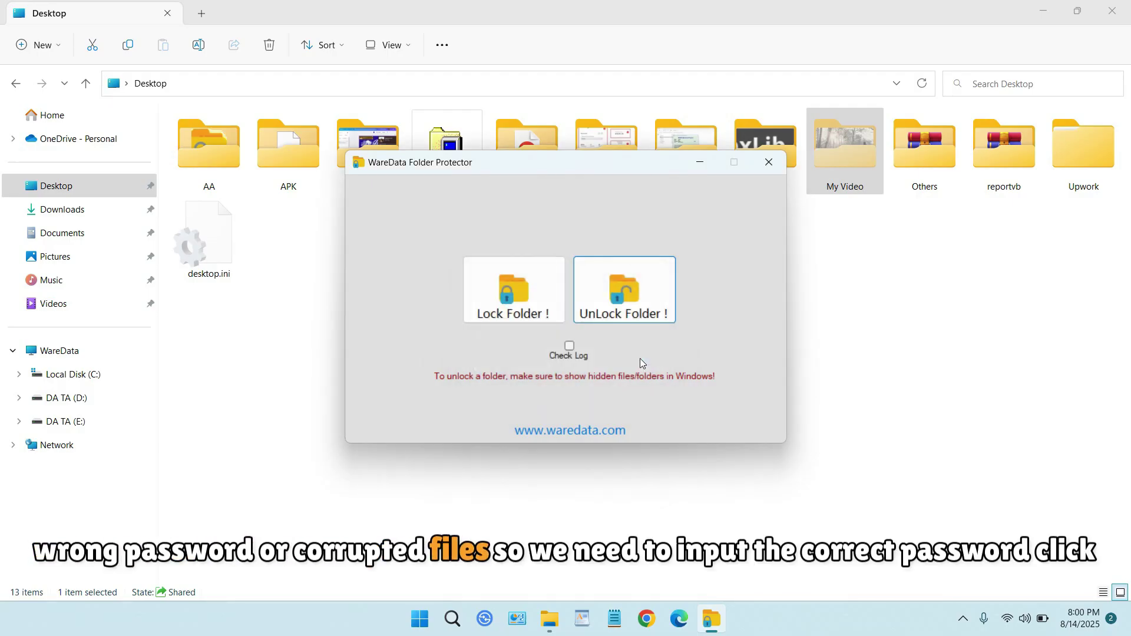
click(641, 295)
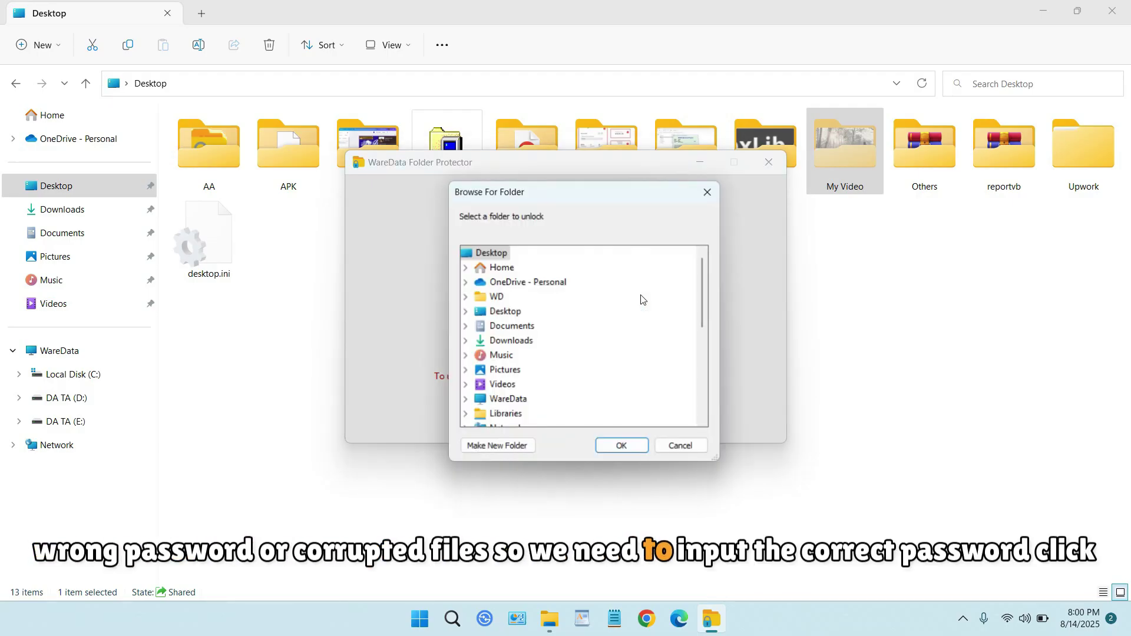
scroll(641, 299, down, 5)
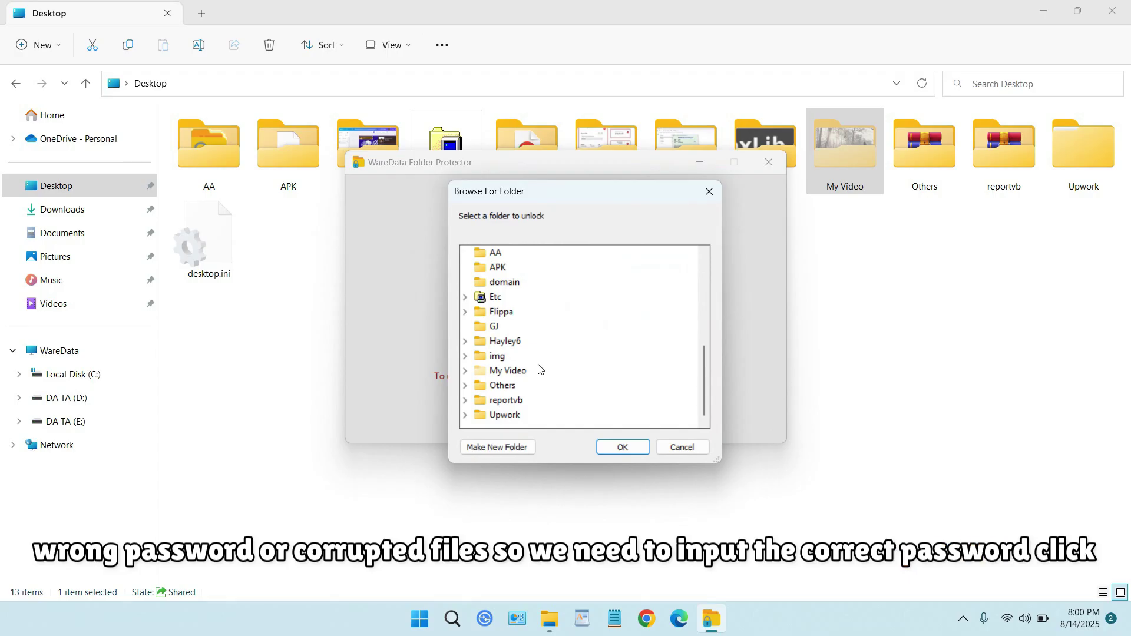
click(517, 373)
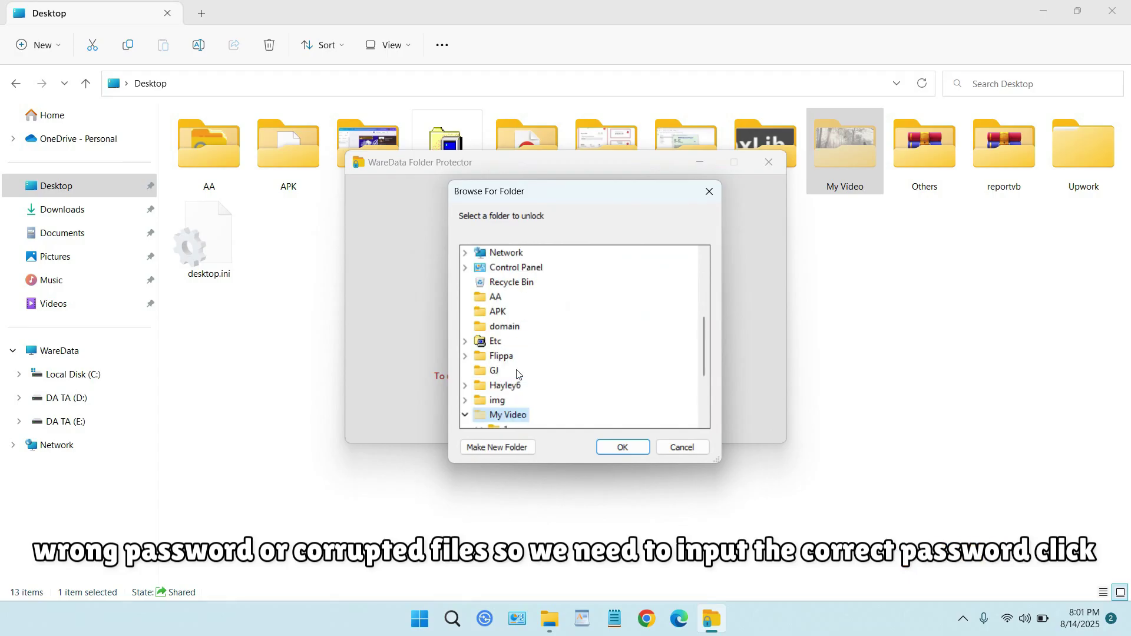
click(625, 447)
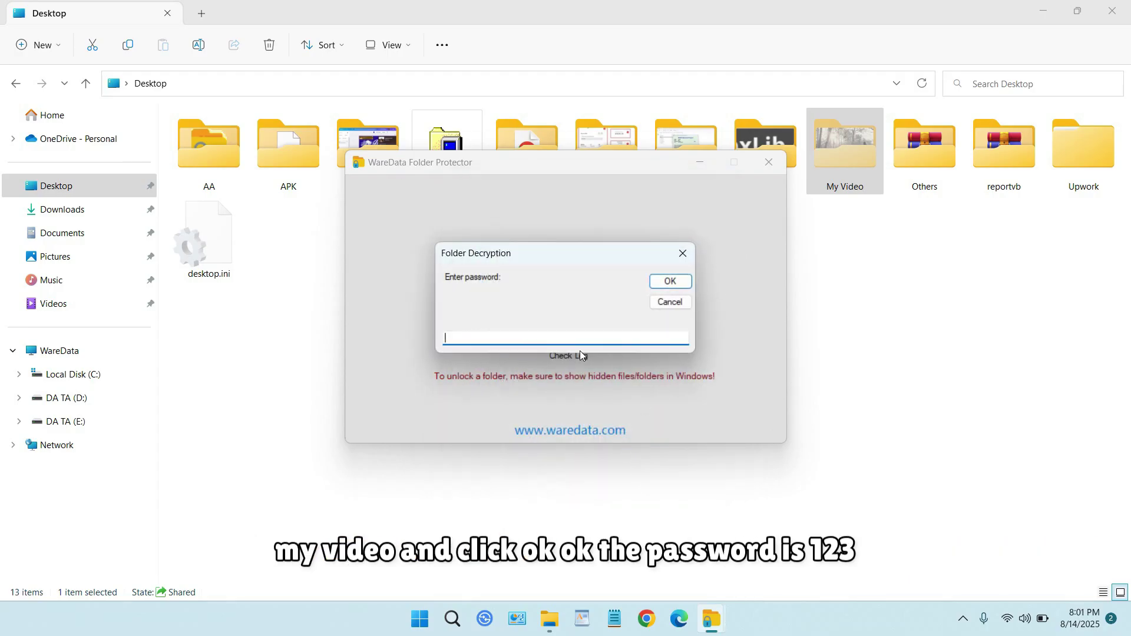
click(485, 338)
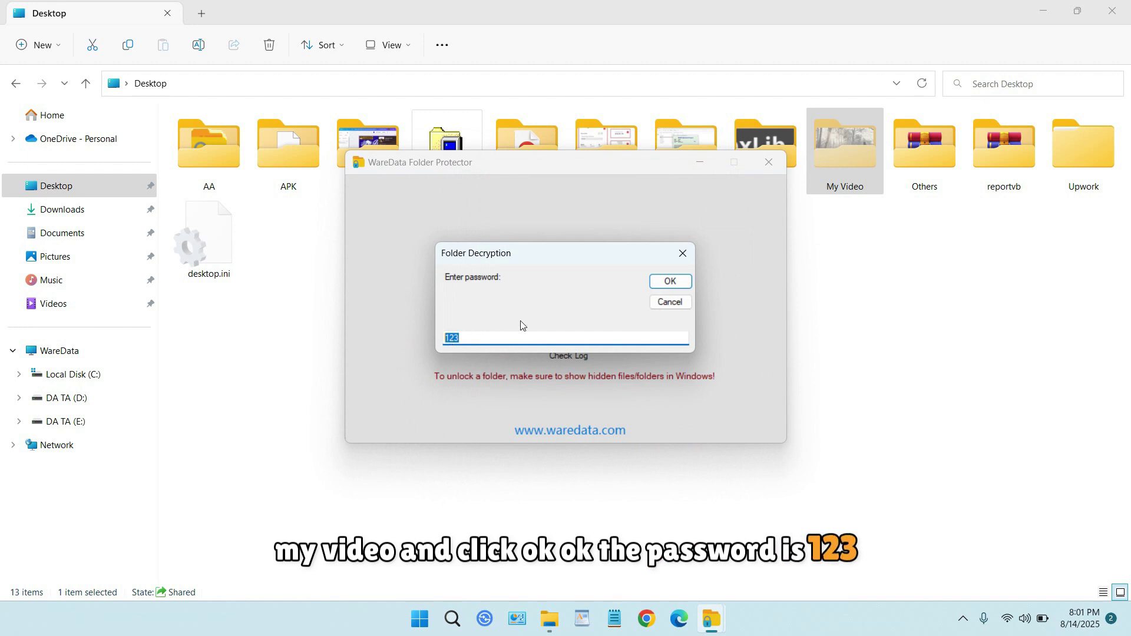
click(665, 282)
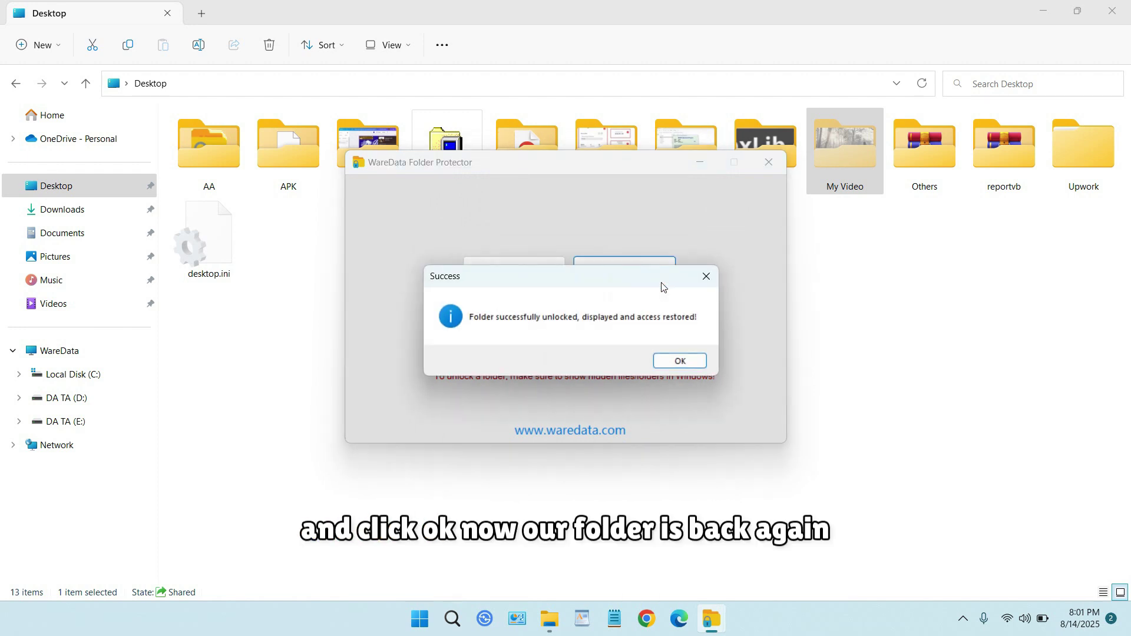
click(683, 361)
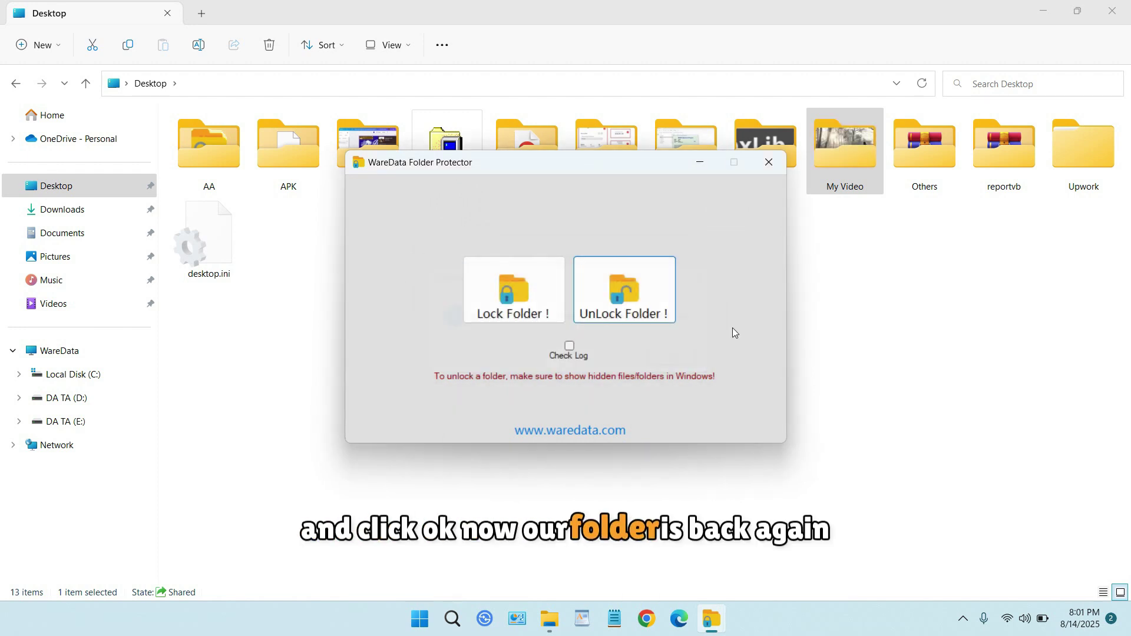
double_click(852, 177)
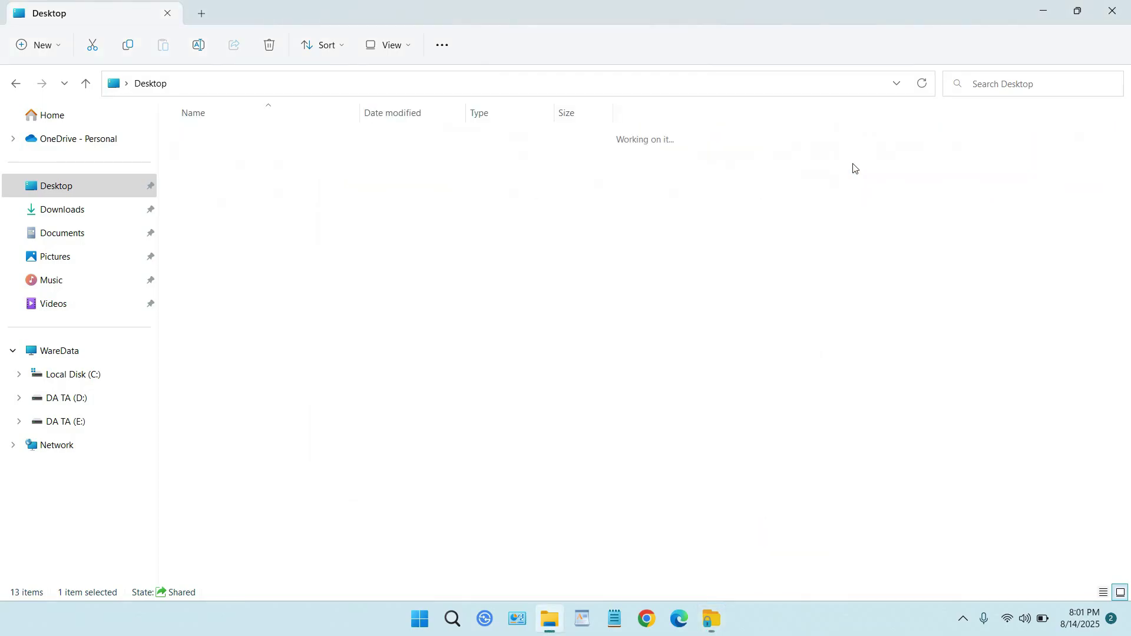
Open subfolder 1, then lock the Desktop's wd folder with a password and confirm success.
double_click(217, 157)
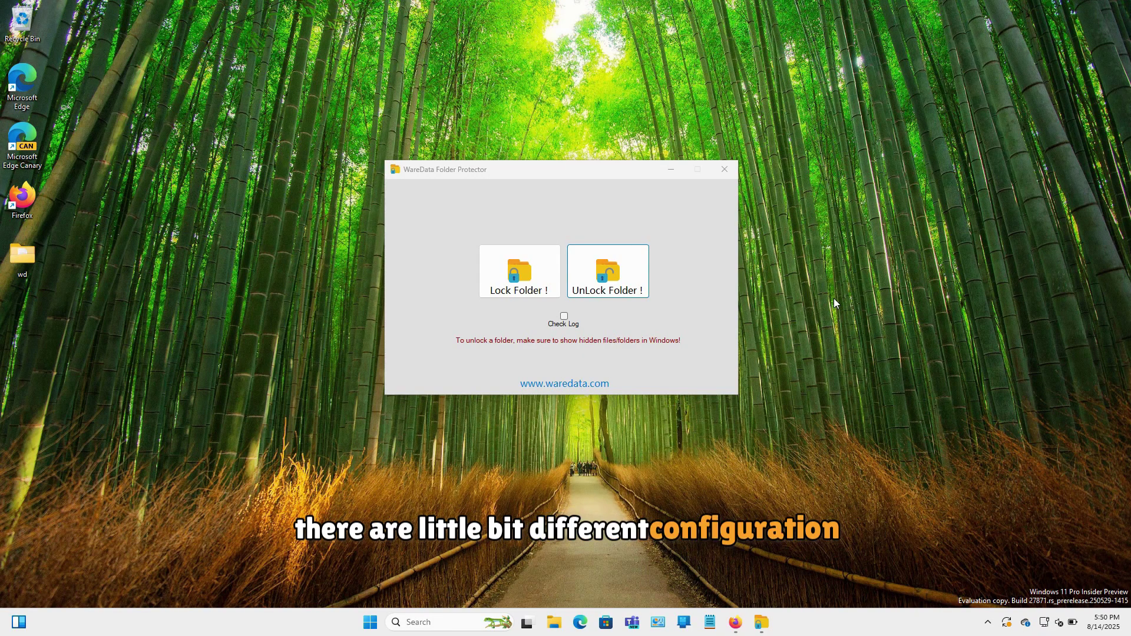
click(519, 272)
click(435, 296)
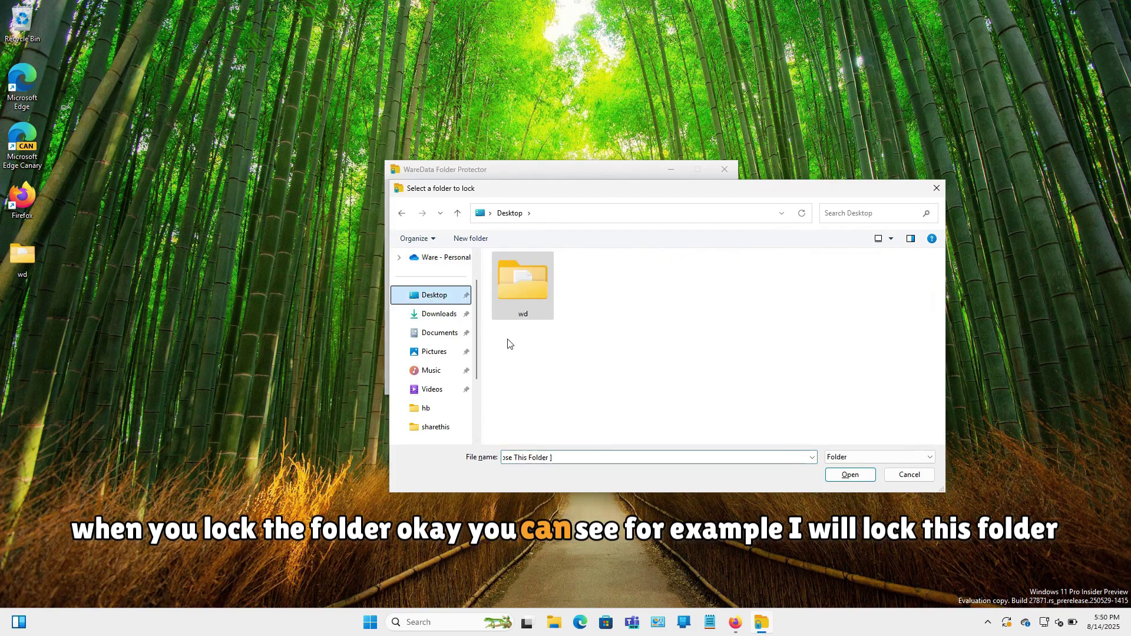
click(26, 260)
click(531, 296)
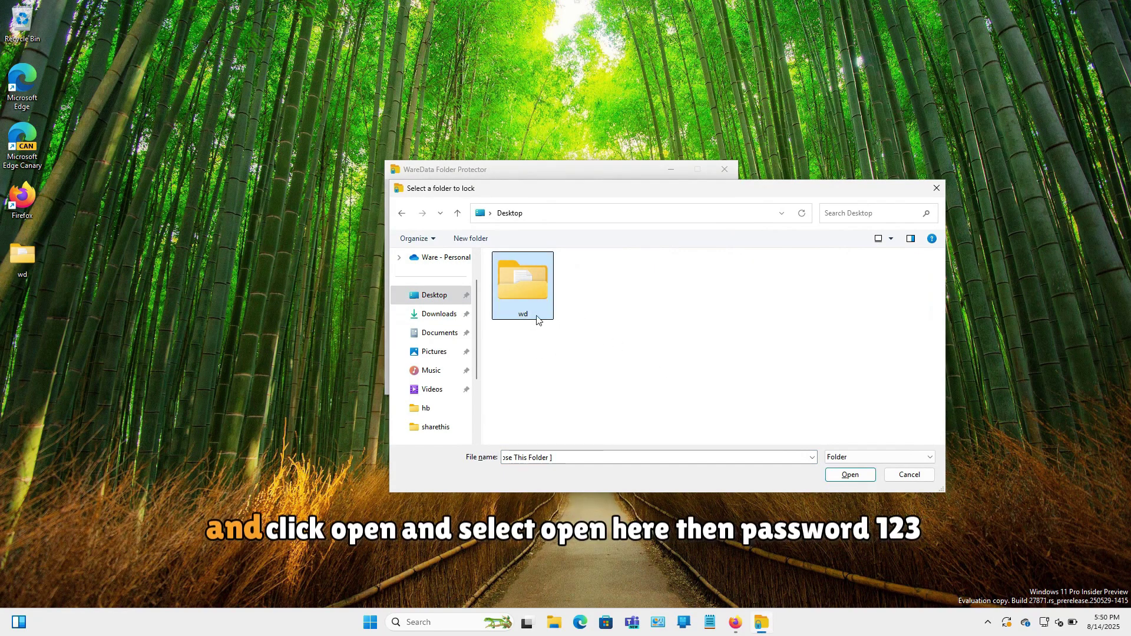
double_click(522, 298)
click(841, 474)
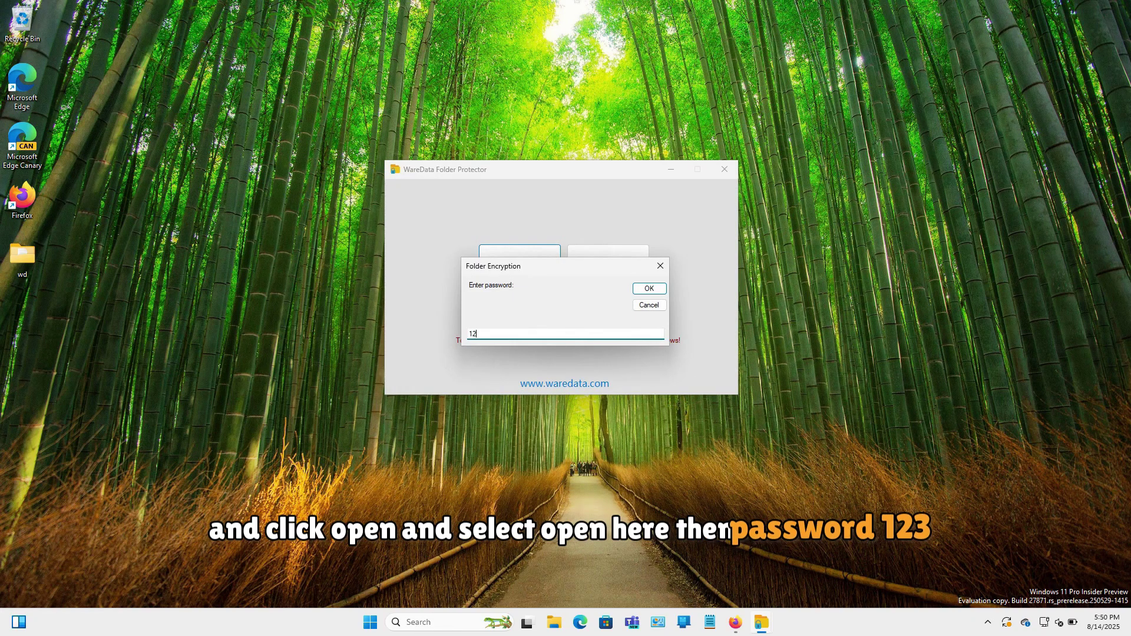
click(647, 290)
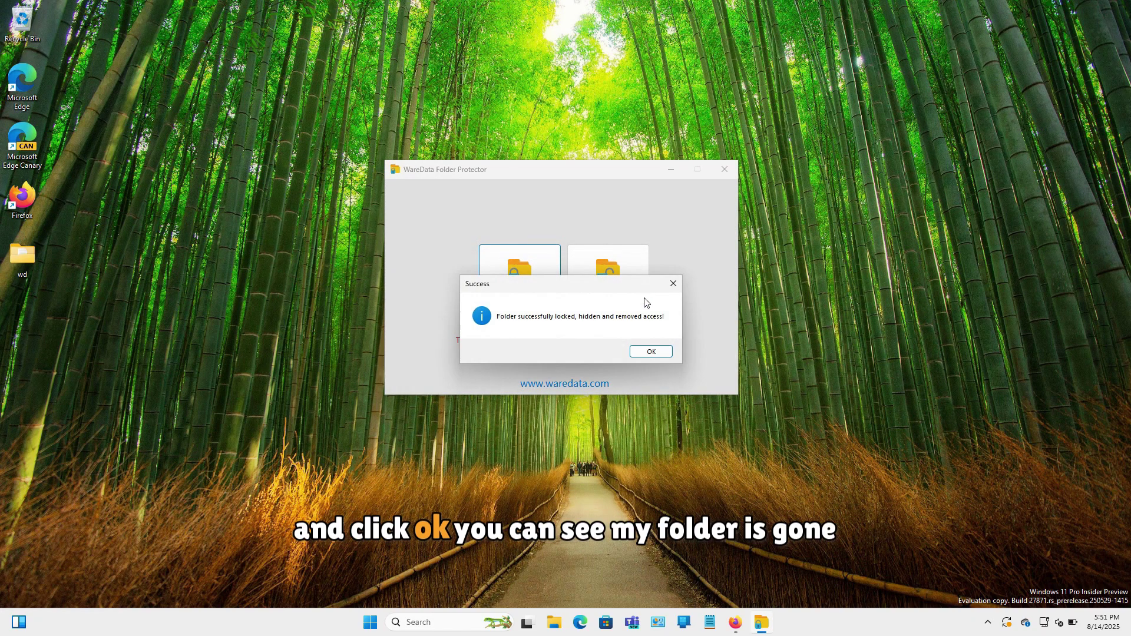
click(644, 352)
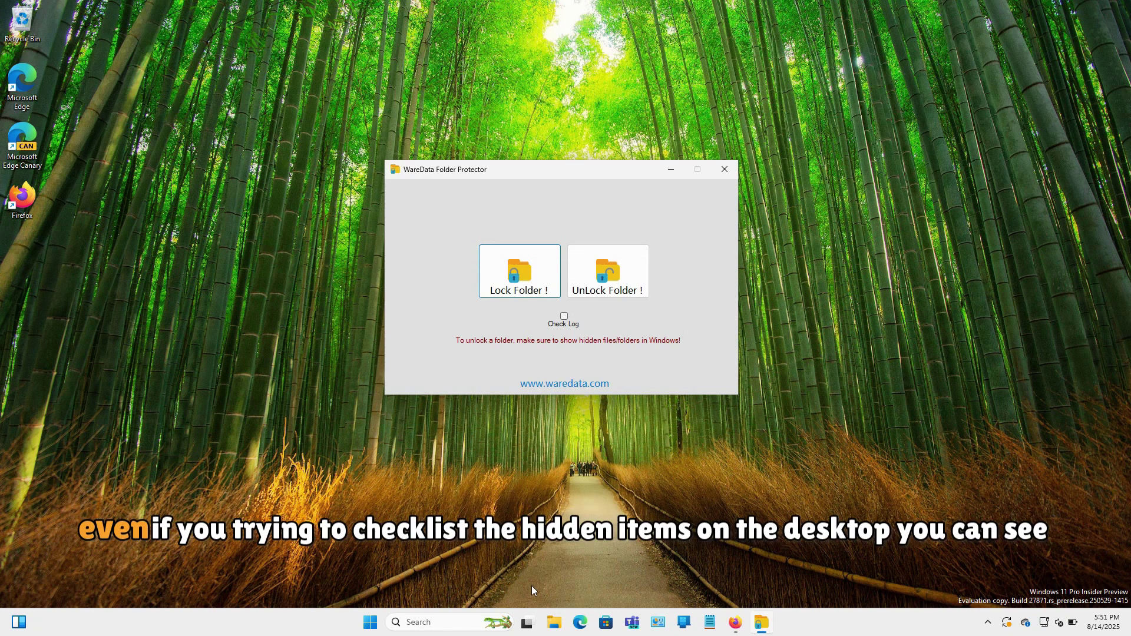
Open File Explorer at the Desktop and turn on showing hidden items.
click(554, 625)
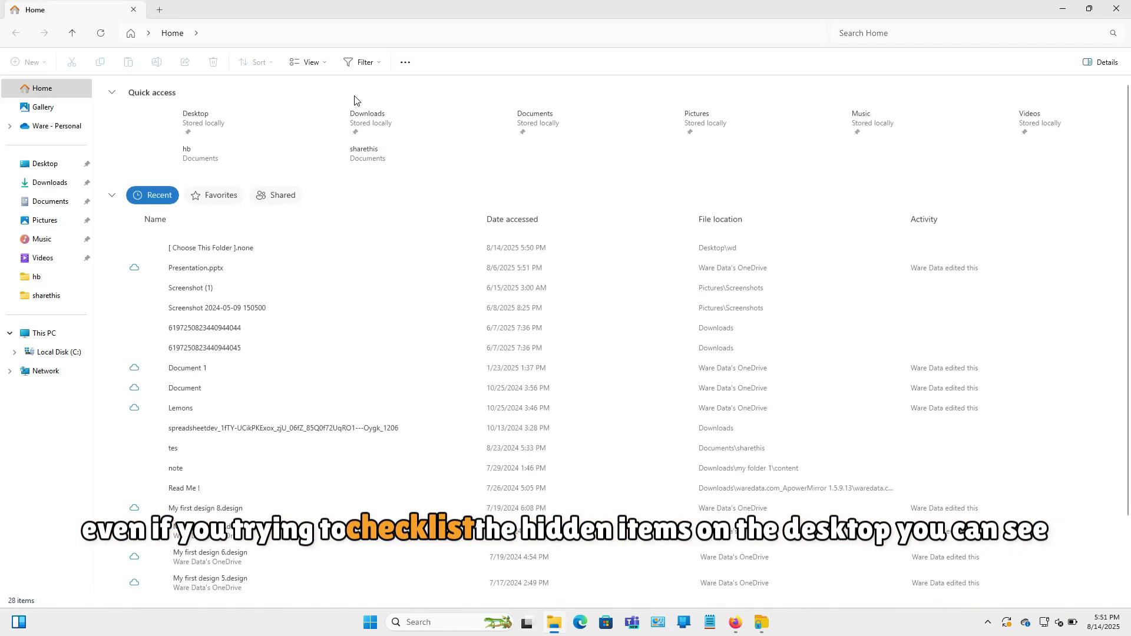
click(64, 172)
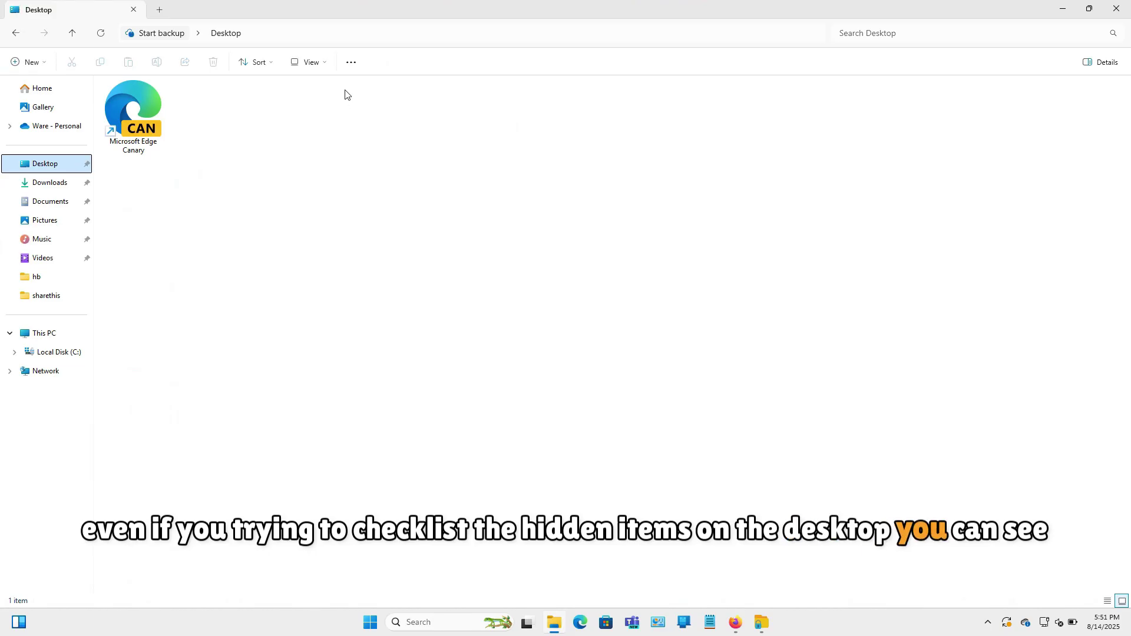
click(322, 67)
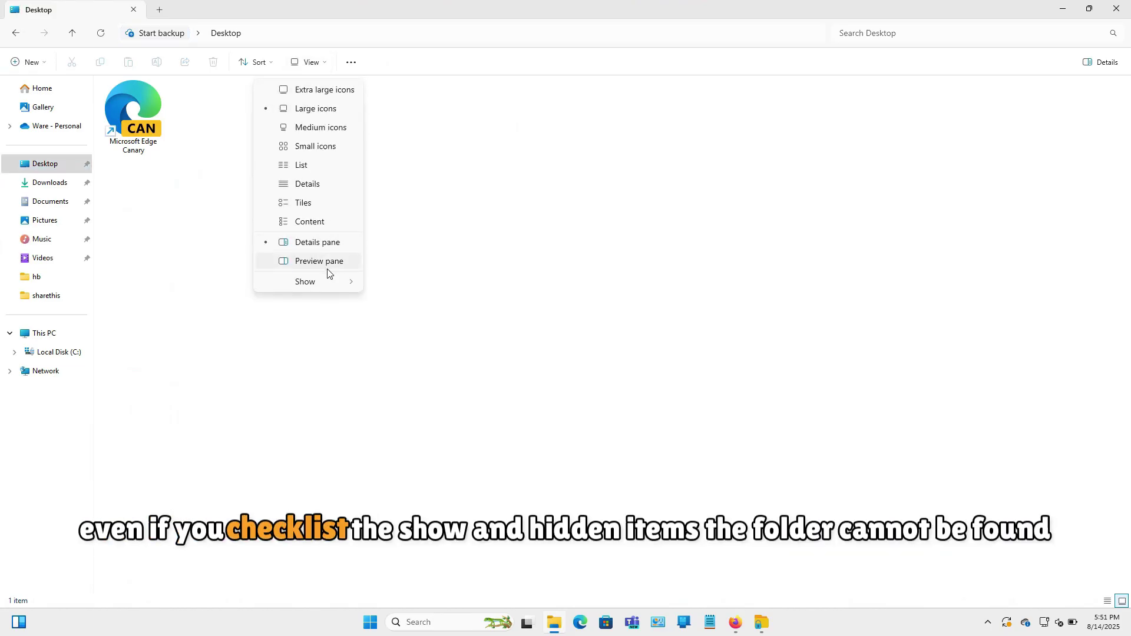
mouse_move(330, 284)
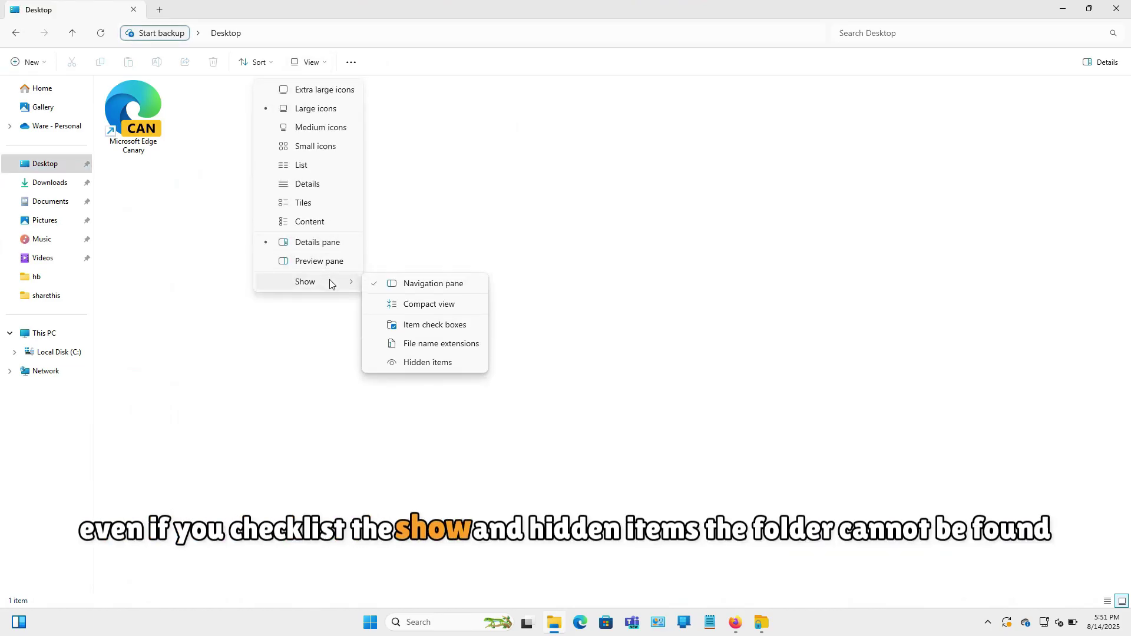
click(430, 362)
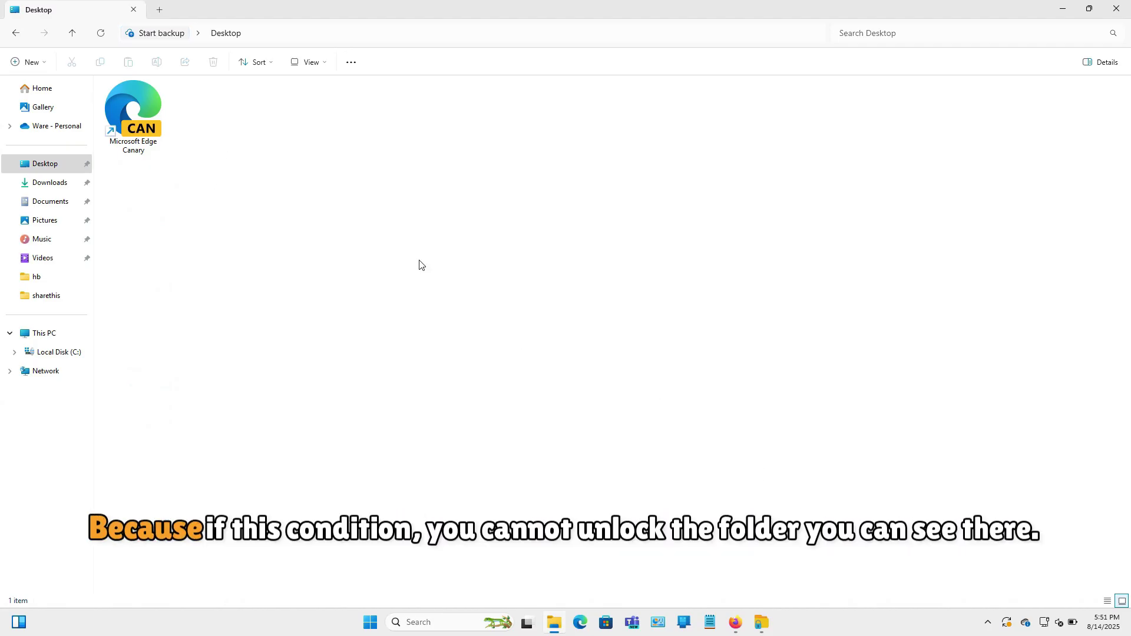
Open WareData's unlock folder picker, scroll through it, and cancel without choosing a folder.
click(766, 616)
click(617, 278)
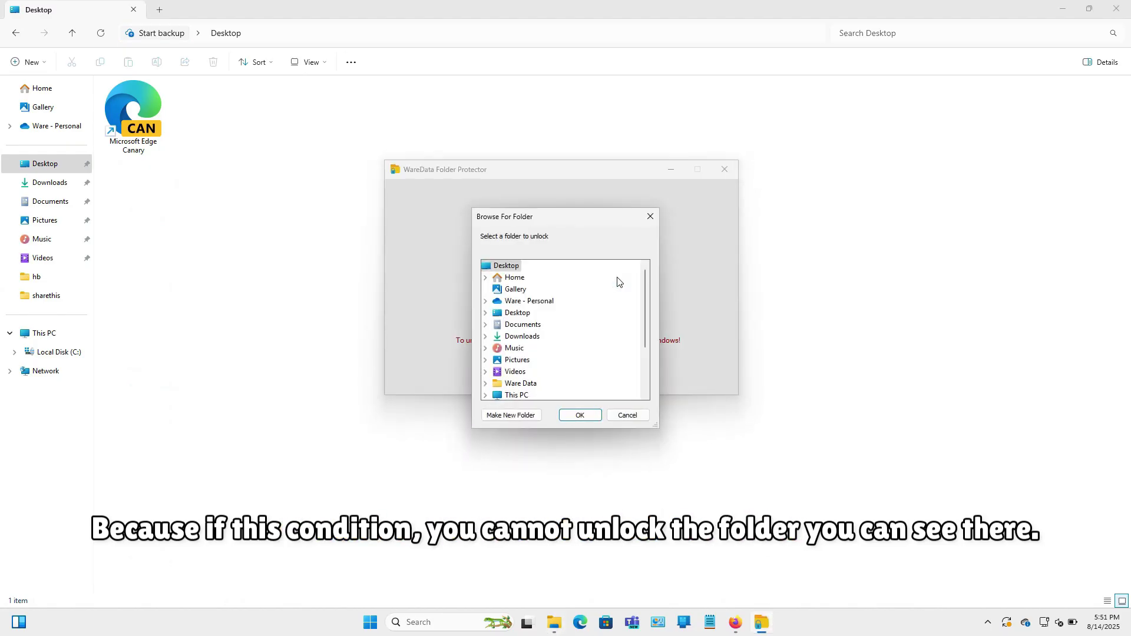
scroll(626, 333, down, 2)
scroll(625, 337, up, 2)
scroll(624, 336, down, 2)
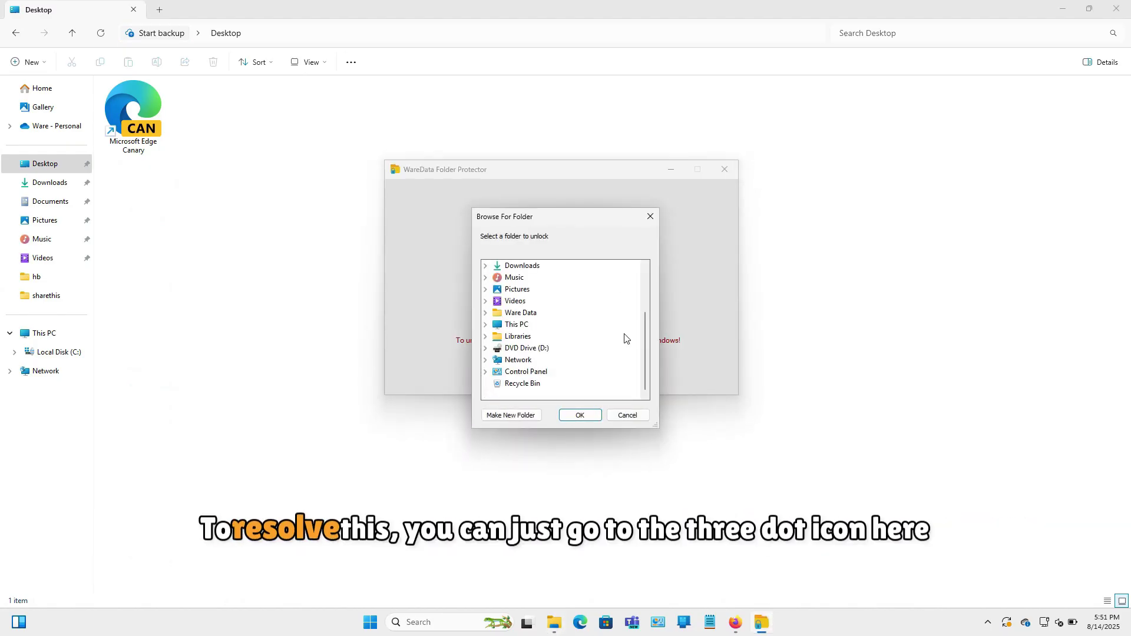
click(634, 416)
In Folder Options' View settings, untick Hide protected operating system files, accept the warning, and apply.
click(350, 65)
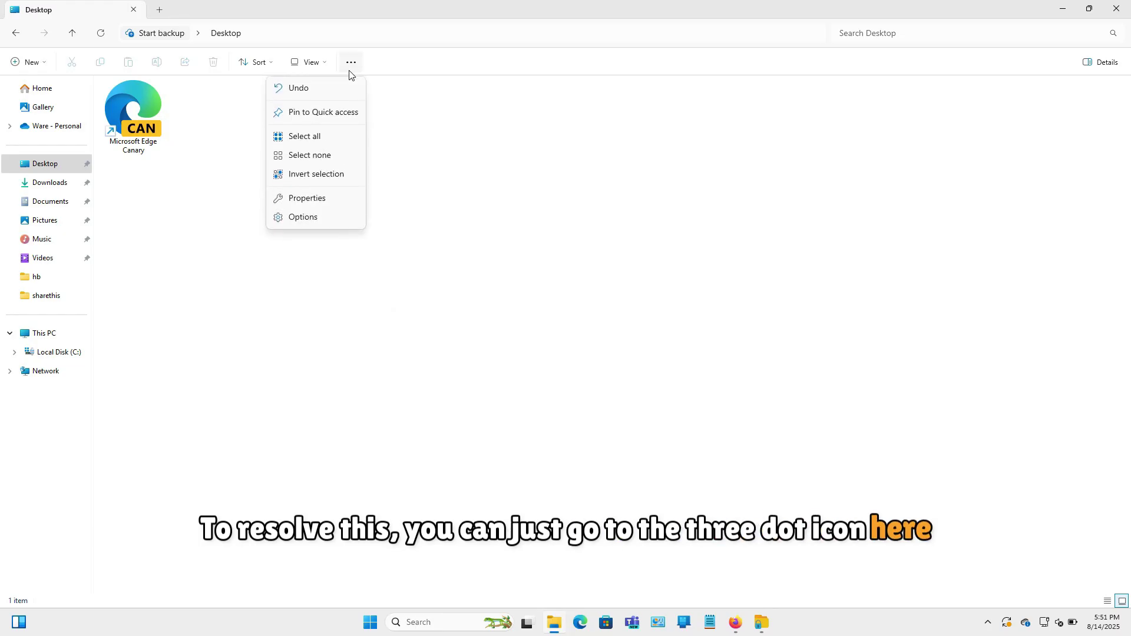
click(327, 220)
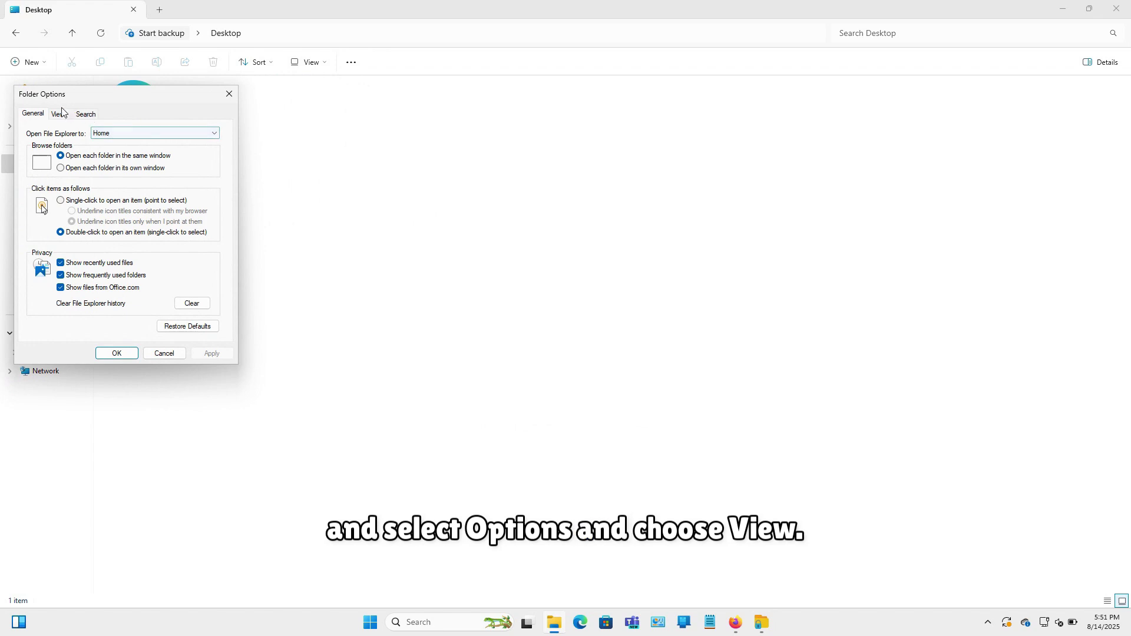
click(60, 115)
scroll(97, 226, down, 2)
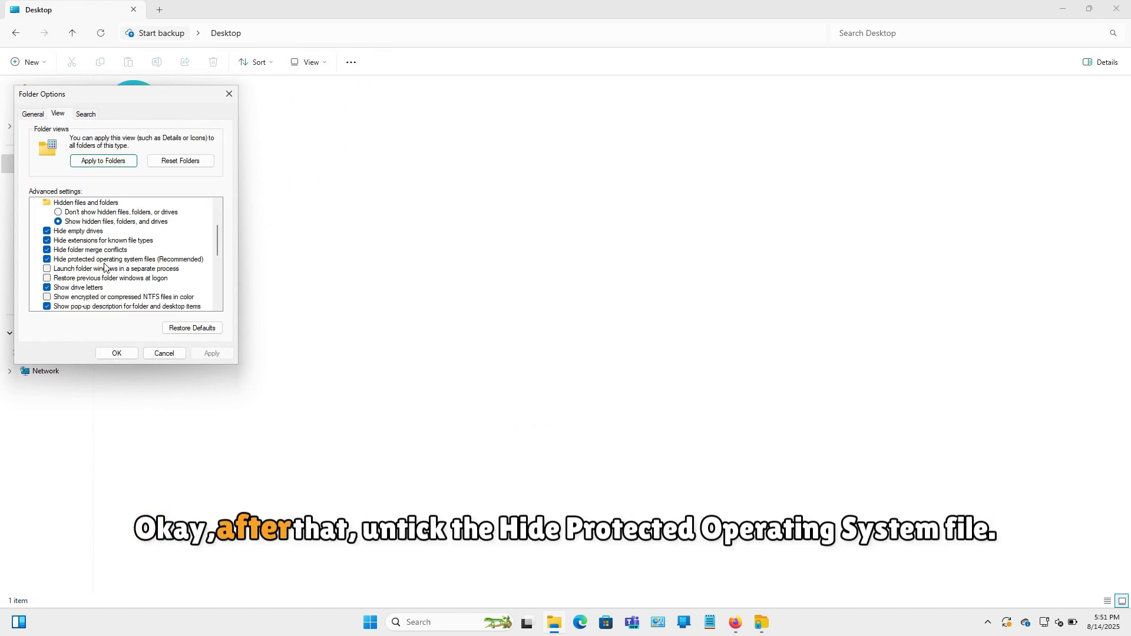
click(47, 260)
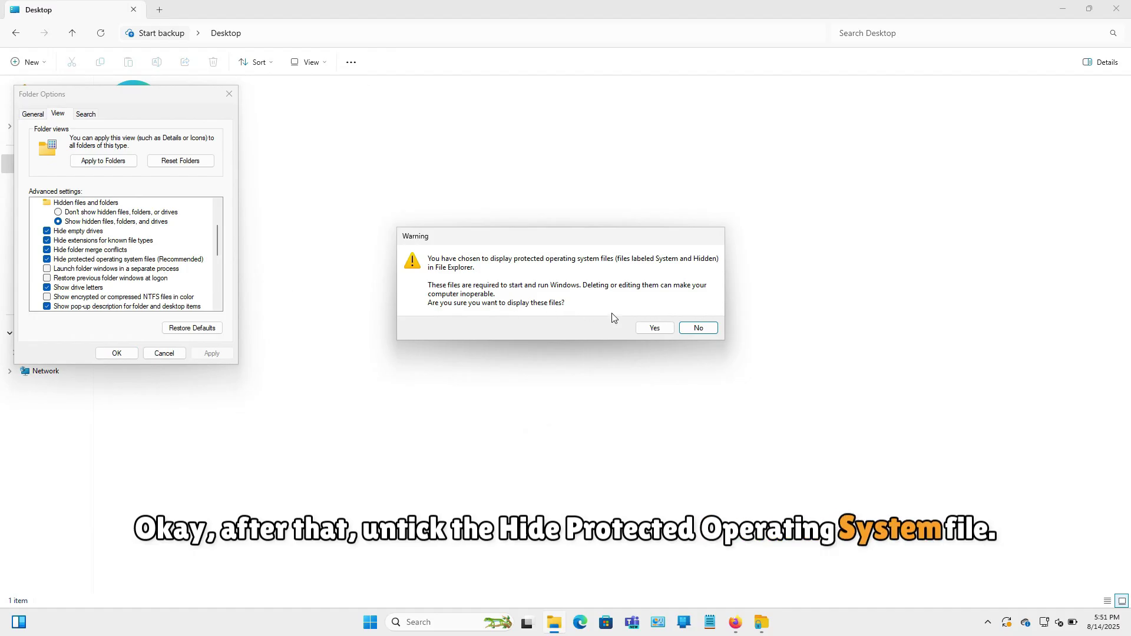
click(651, 328)
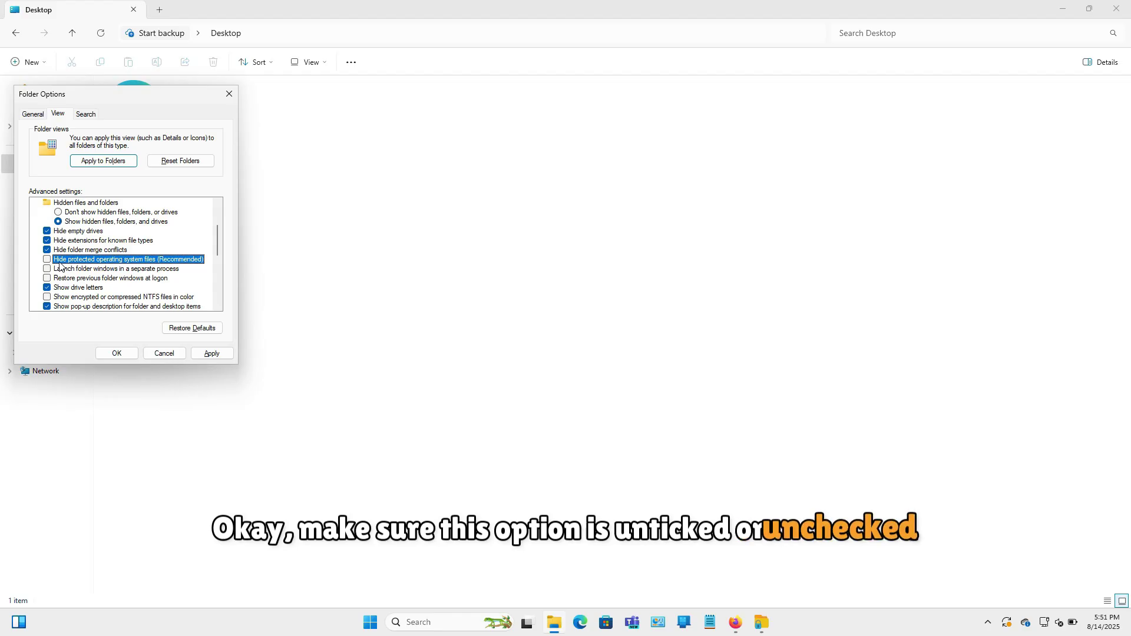
click(209, 353)
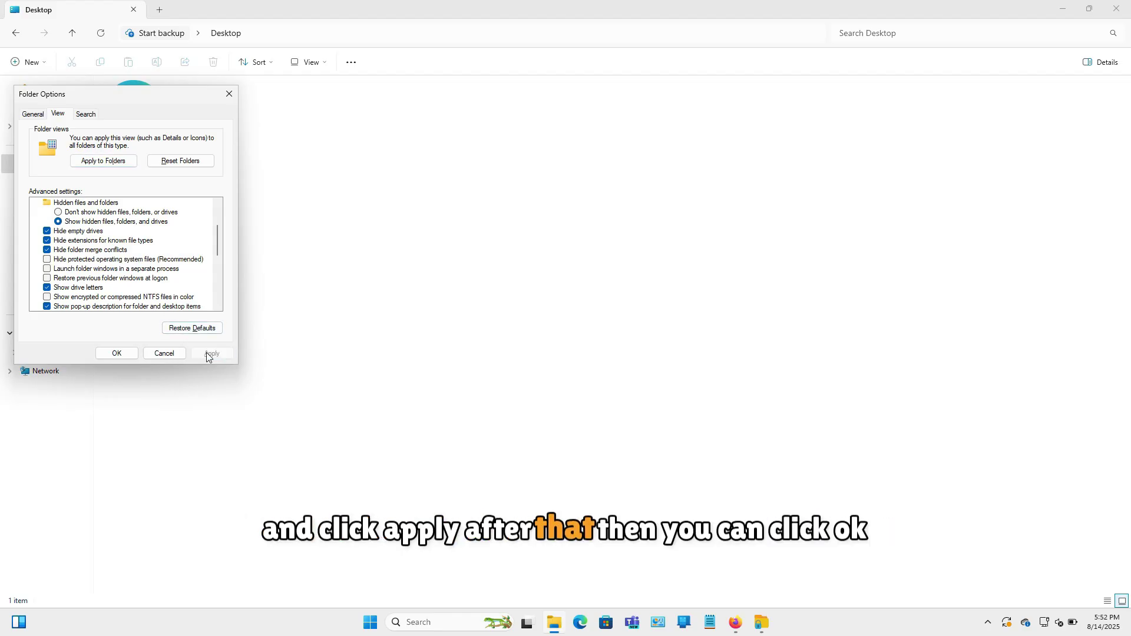
click(118, 354)
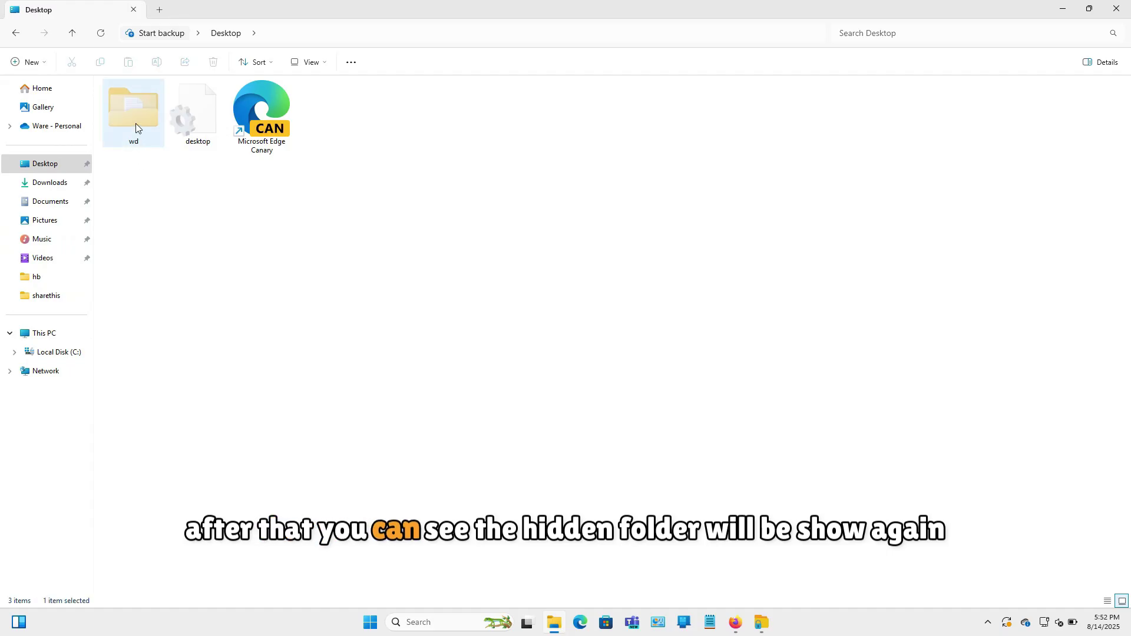
Select the reappeared wd folder and check the Show options without changing them.
click(136, 123)
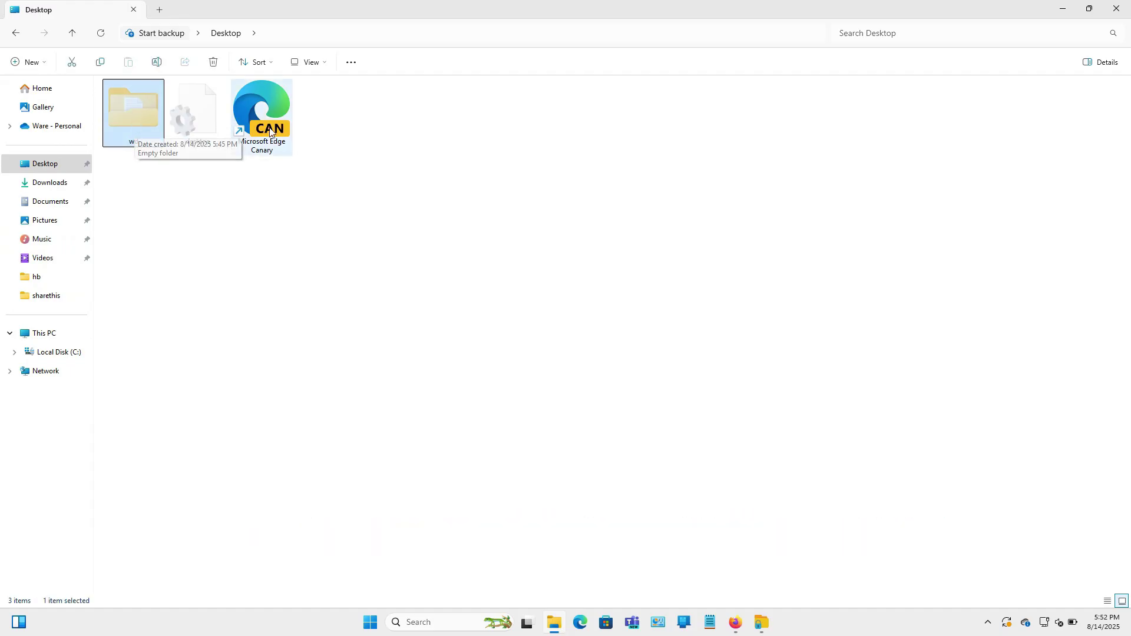
click(323, 63)
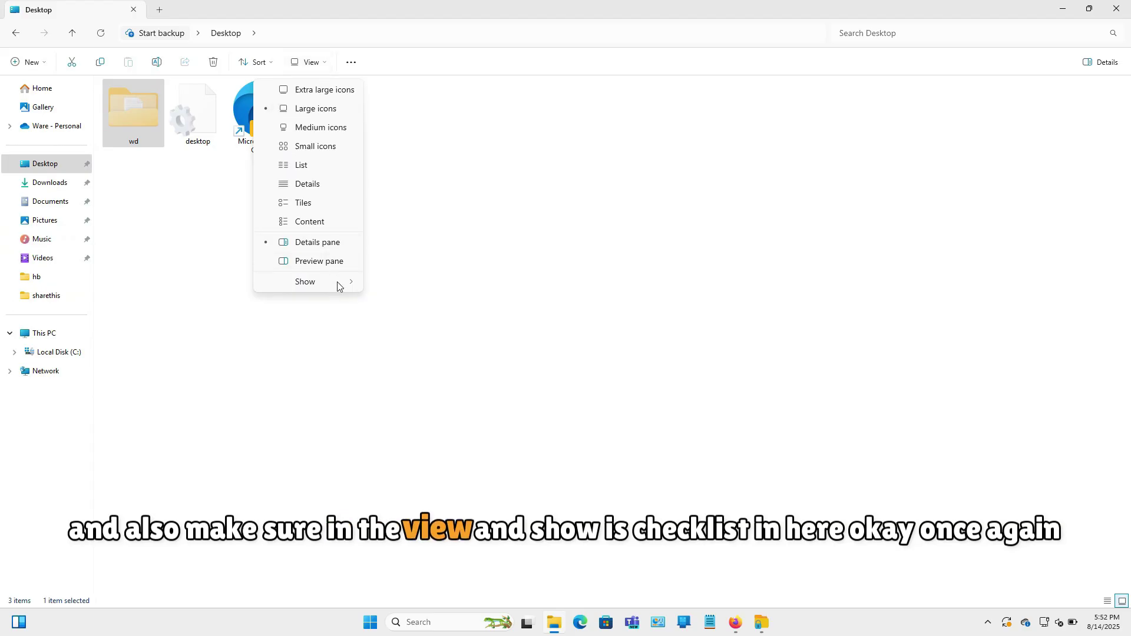
mouse_move(338, 284)
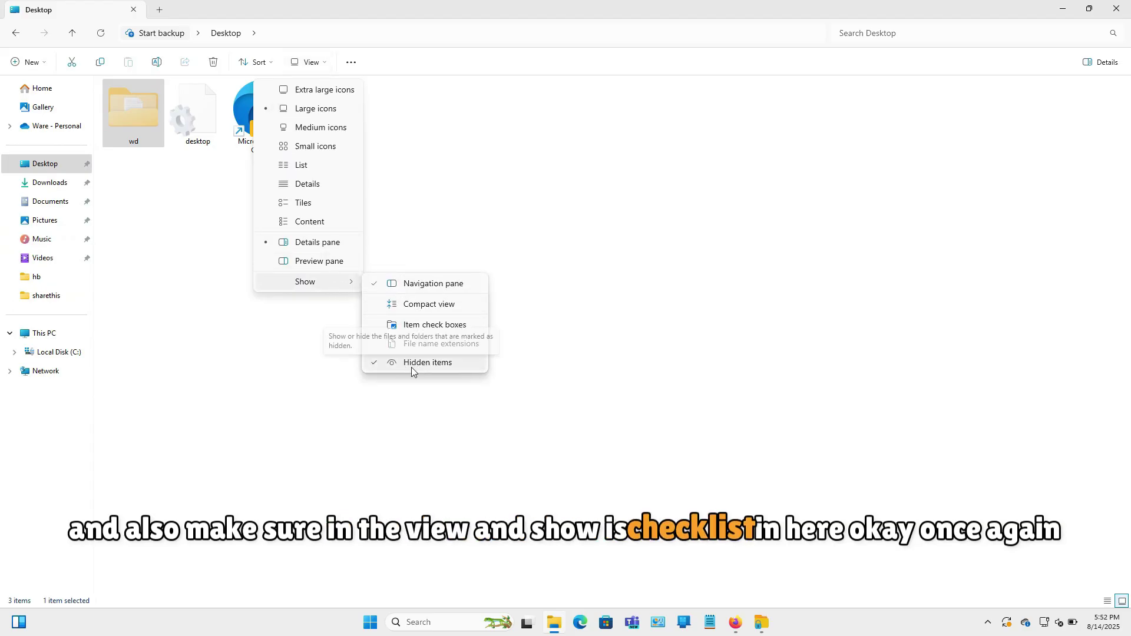
click(519, 289)
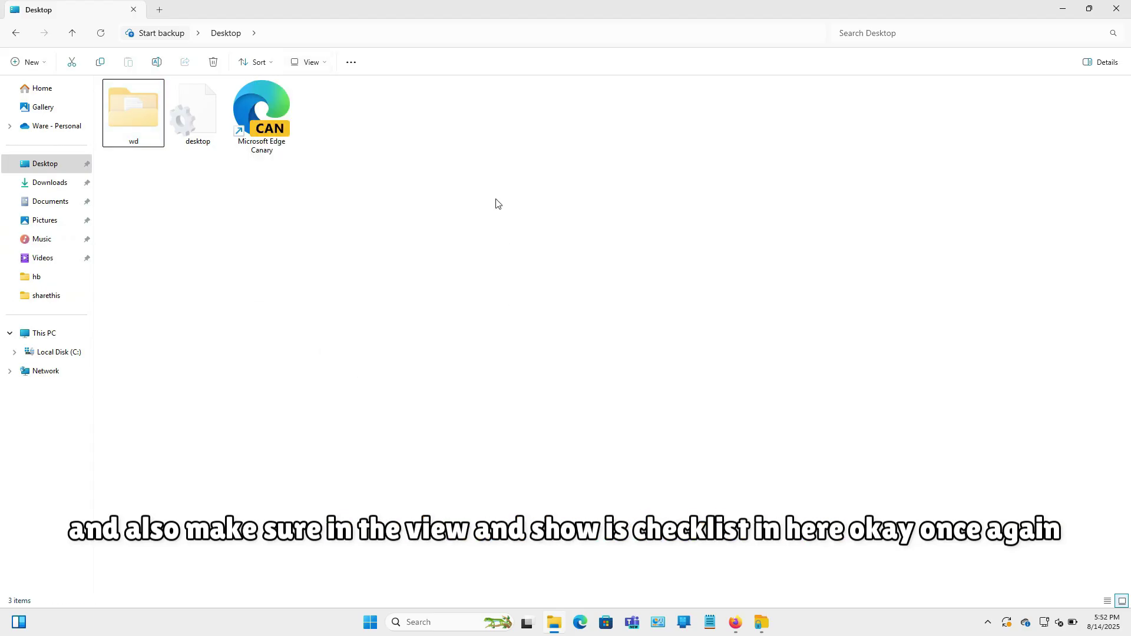
Review Folder Options' View settings with protected system files still shown, and confirm with OK.
click(351, 64)
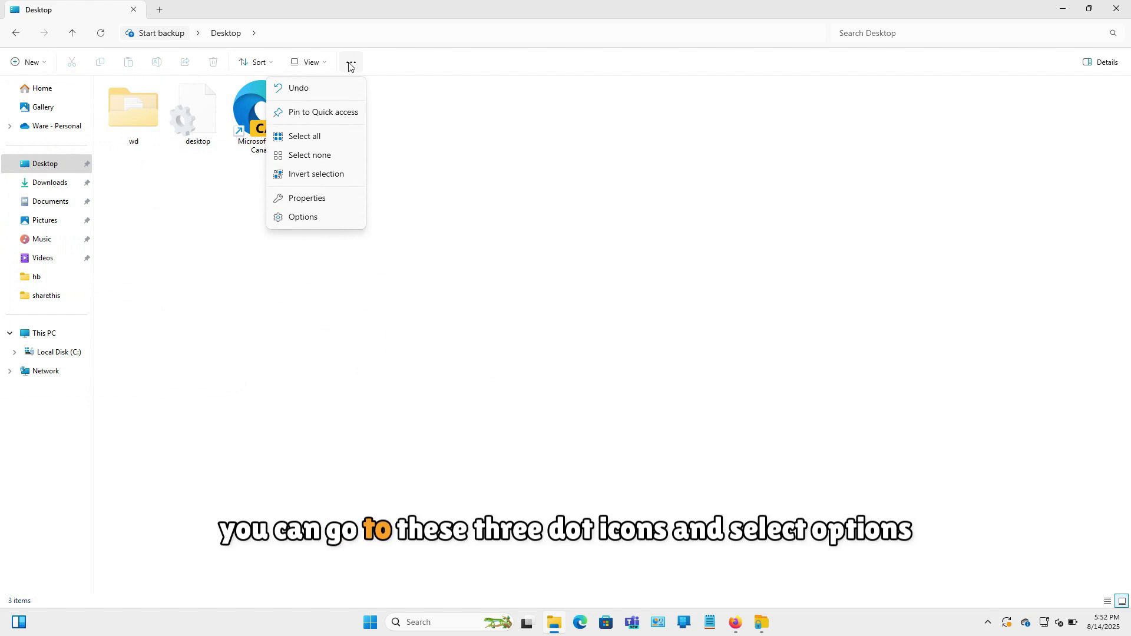
click(323, 218)
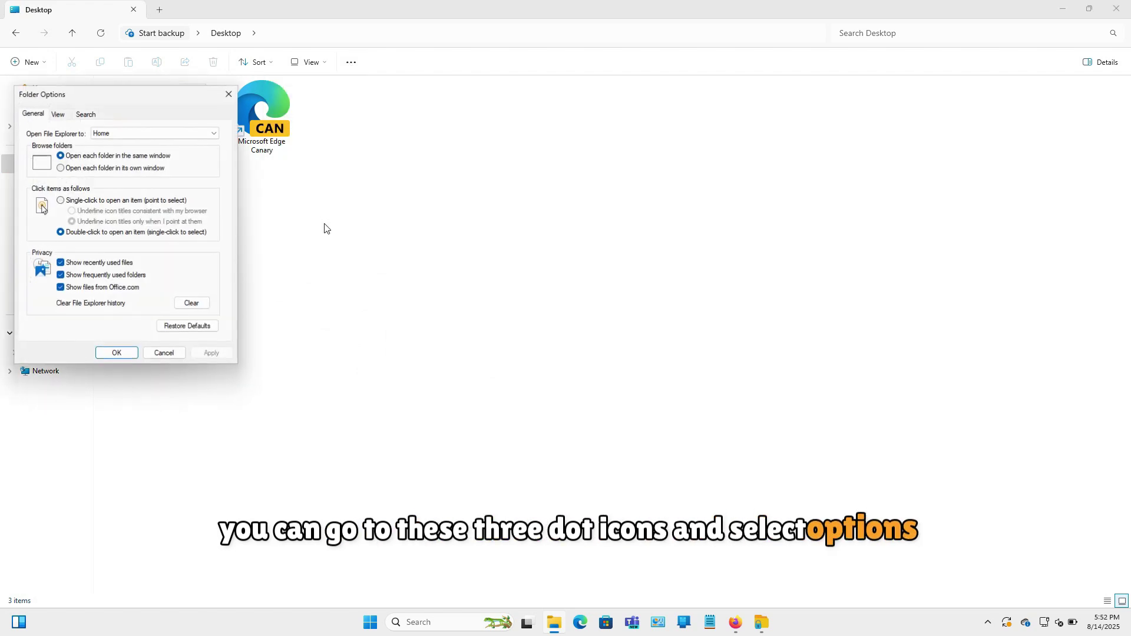
click(58, 114)
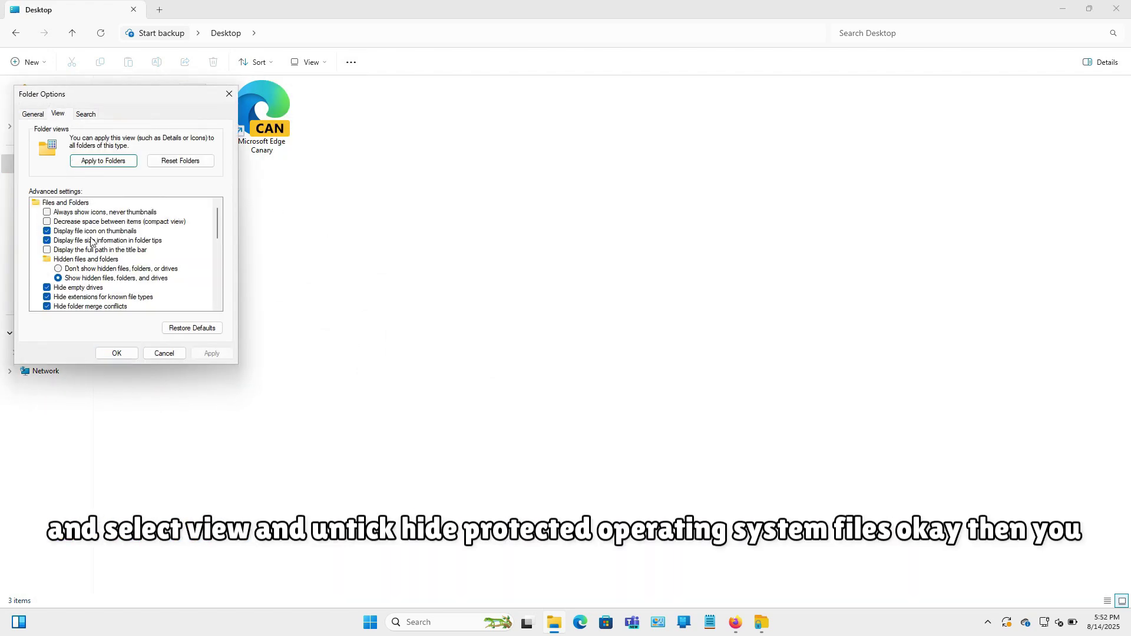
scroll(91, 244, down, 2)
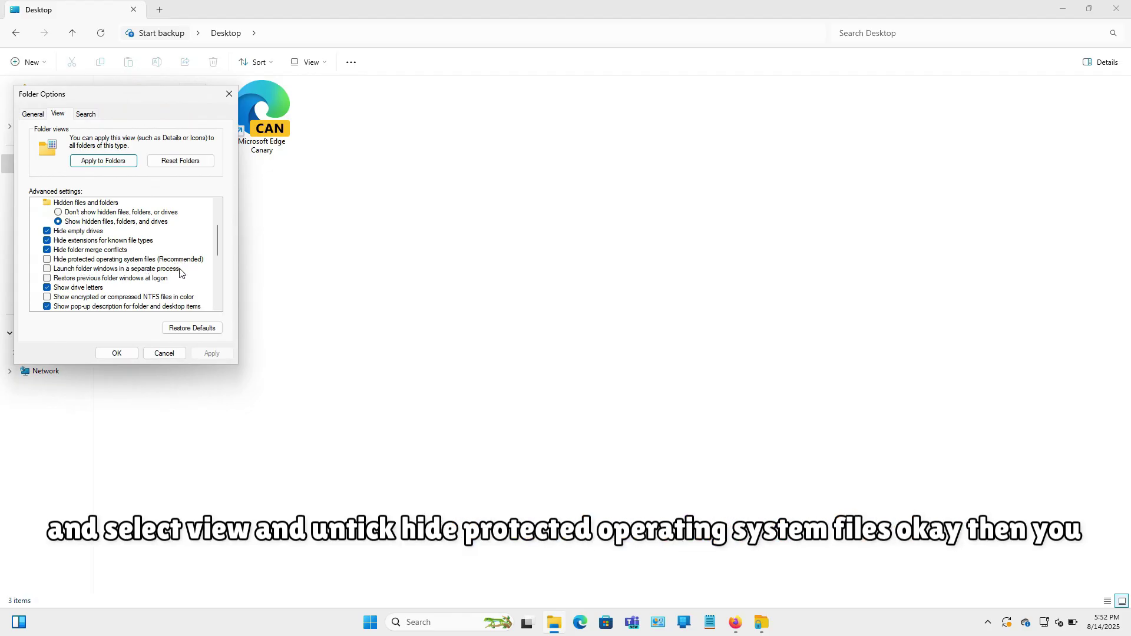
click(117, 353)
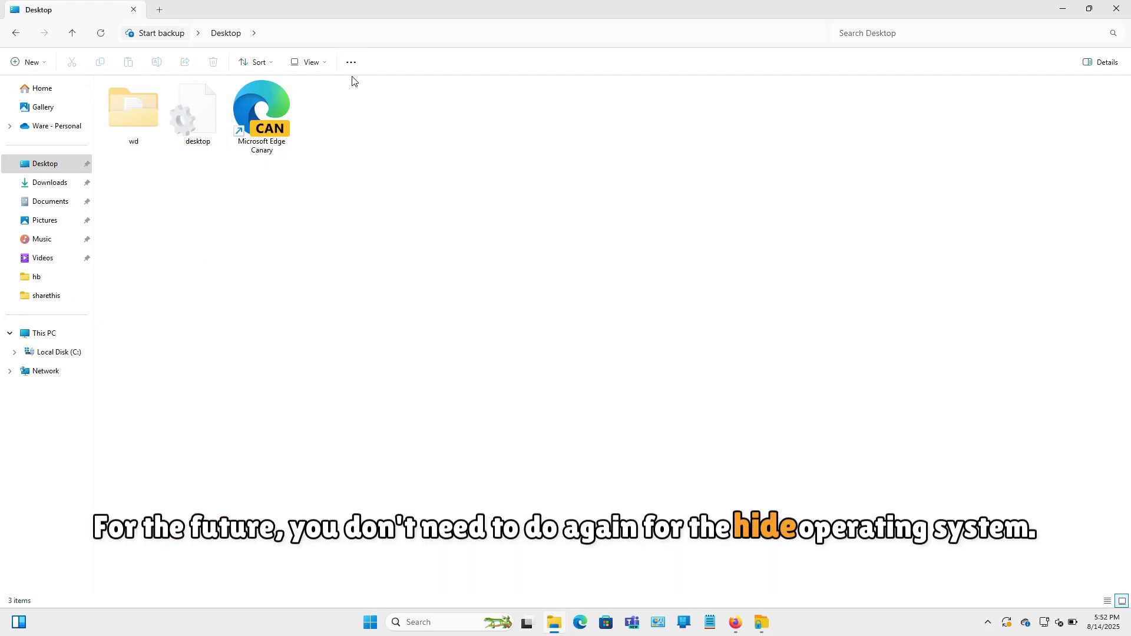
Unlock the wd folder on the Desktop with its password and dismiss the success message.
click(769, 625)
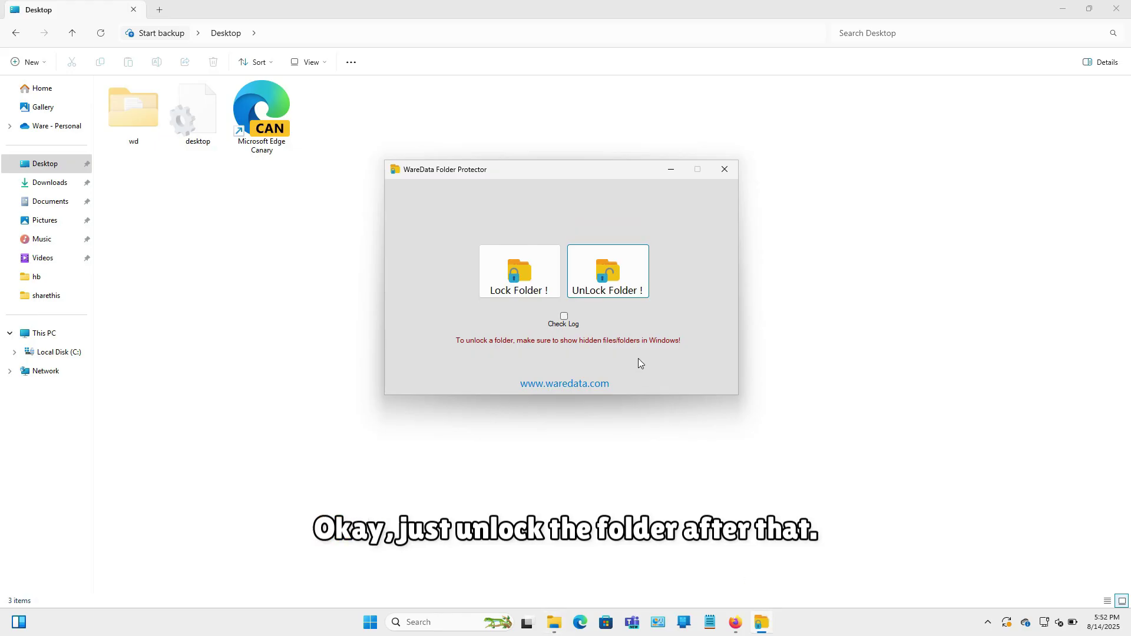
click(611, 274)
scroll(611, 298, down, 2)
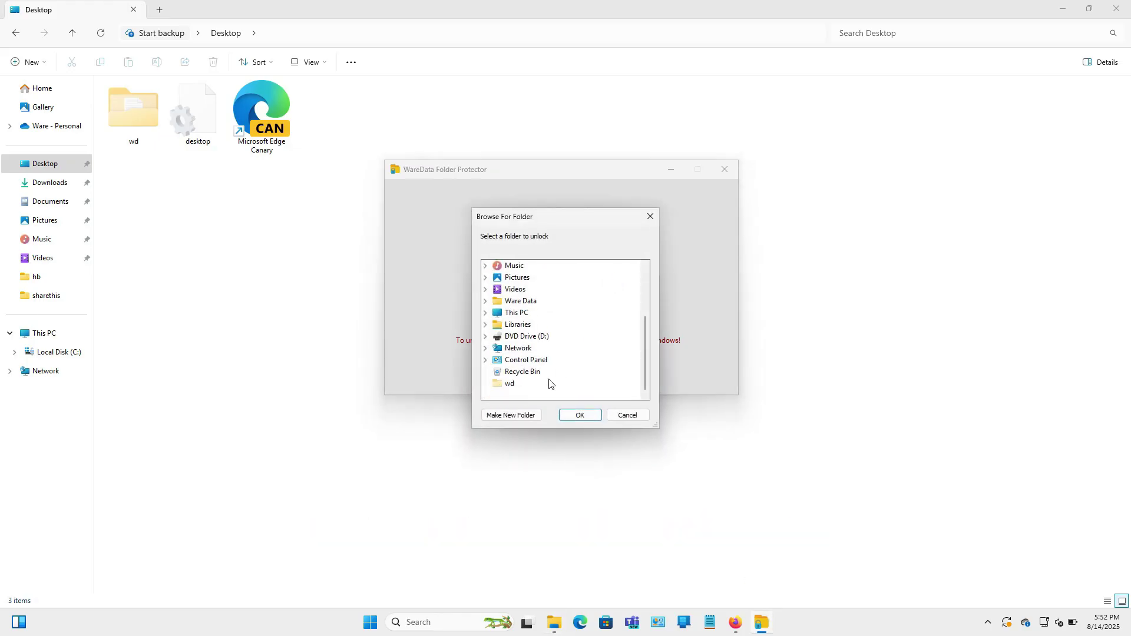
click(580, 416)
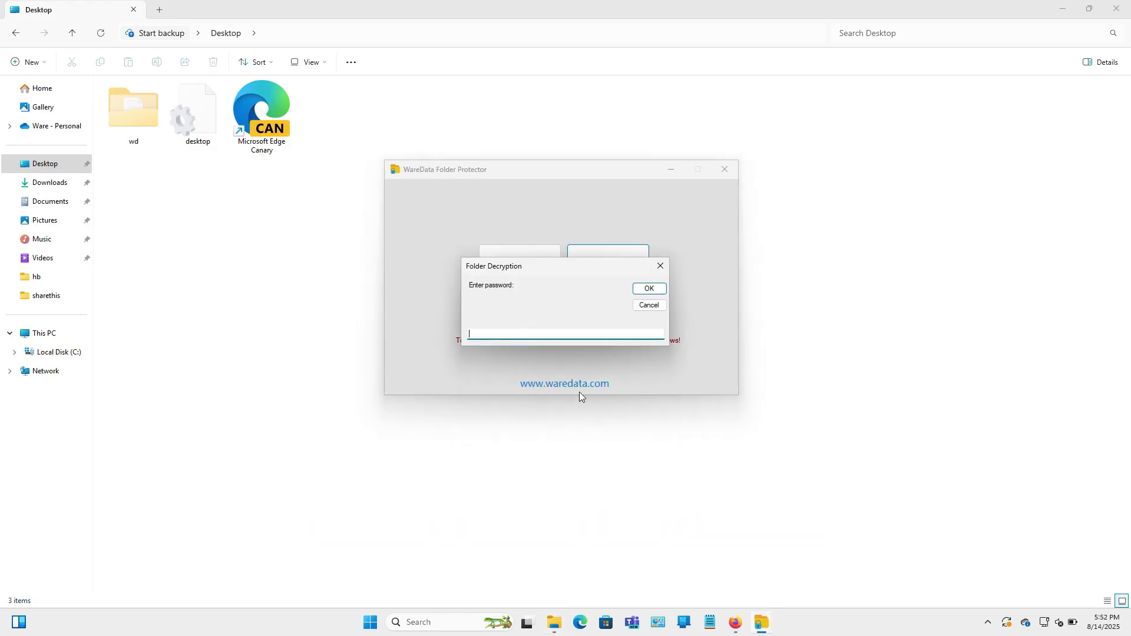
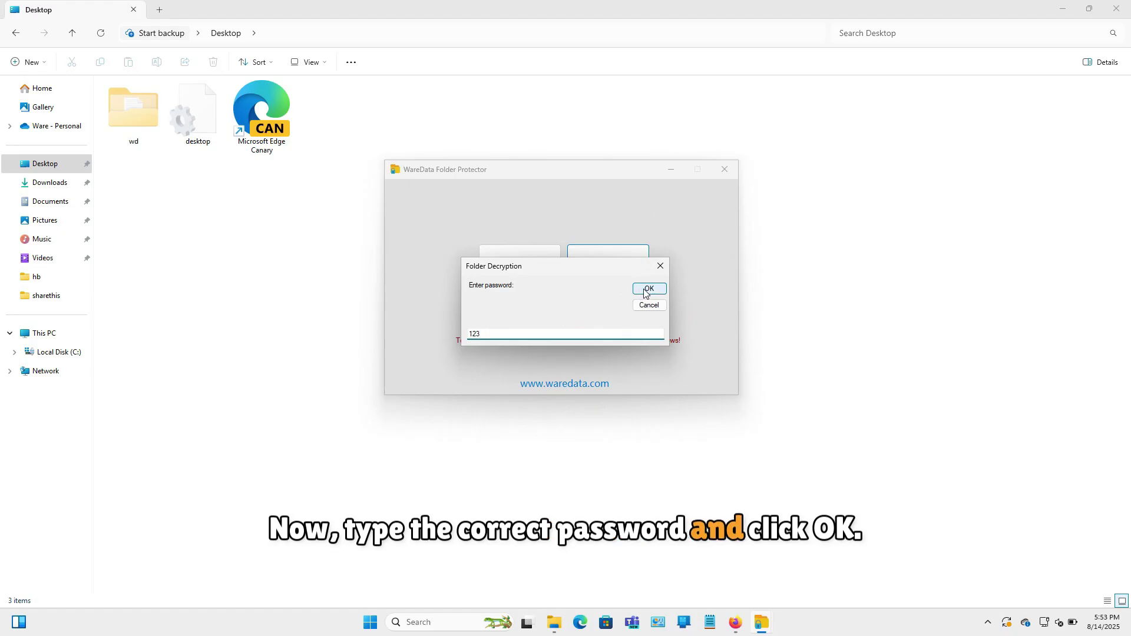
click(648, 289)
click(657, 352)
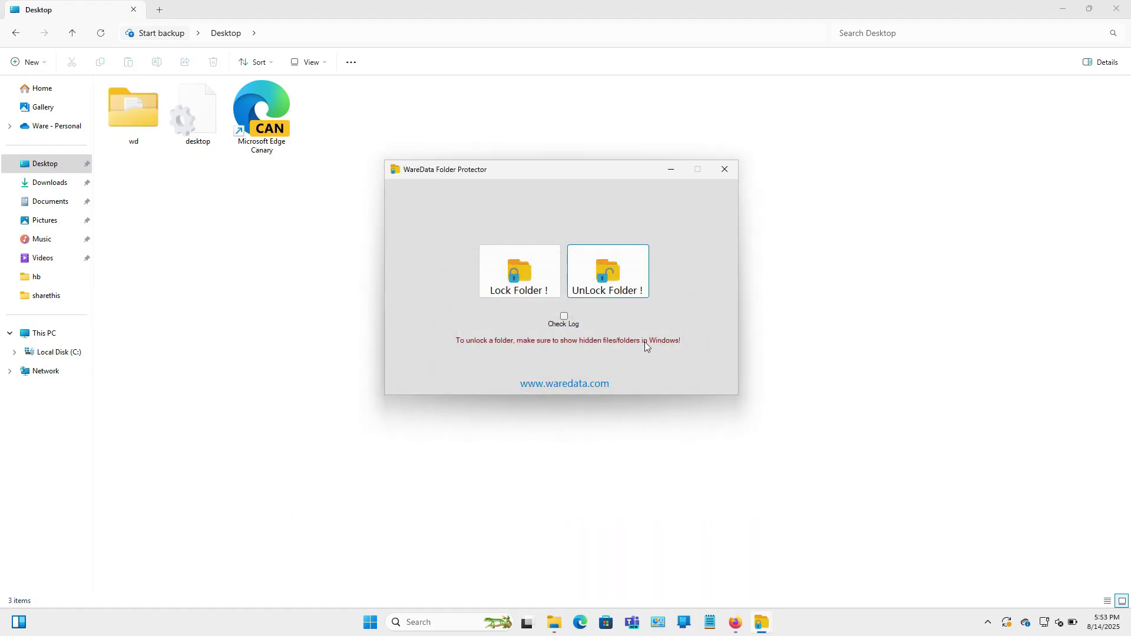
Go to My Video\1, select subfolder 2, and bring up WareData Folder Protector.
click(139, 129)
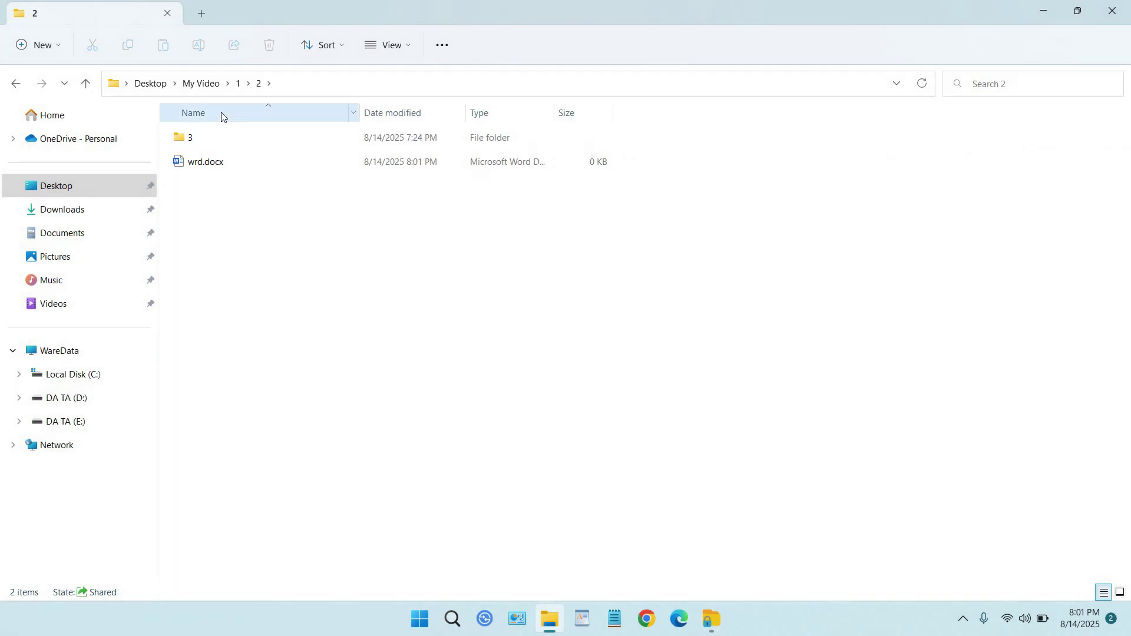
click(201, 83)
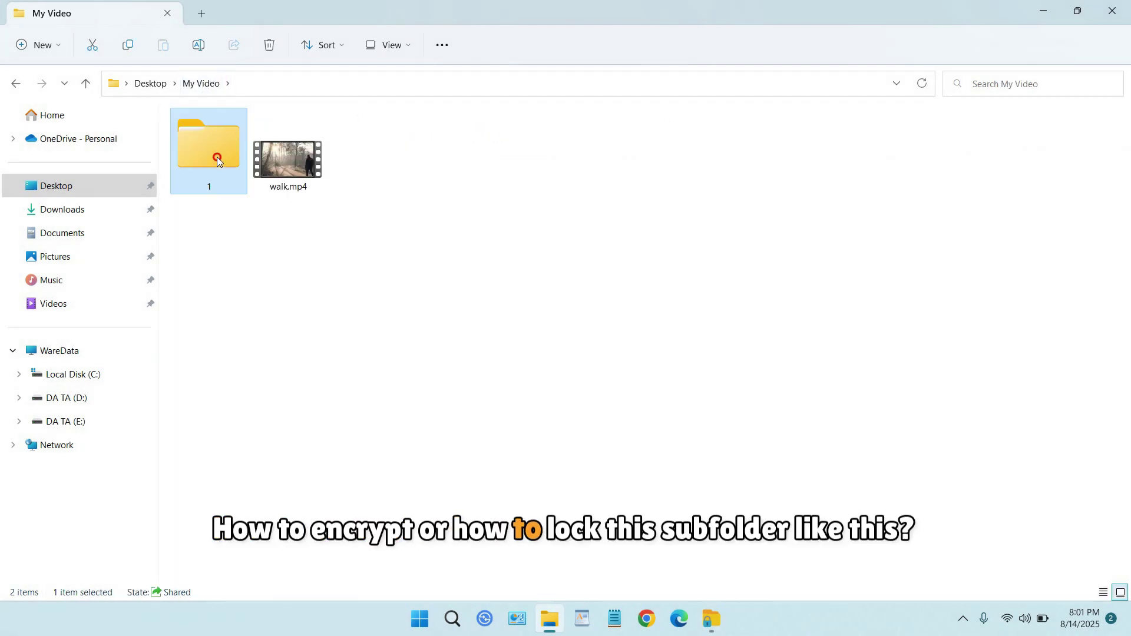
double_click(217, 157)
click(198, 142)
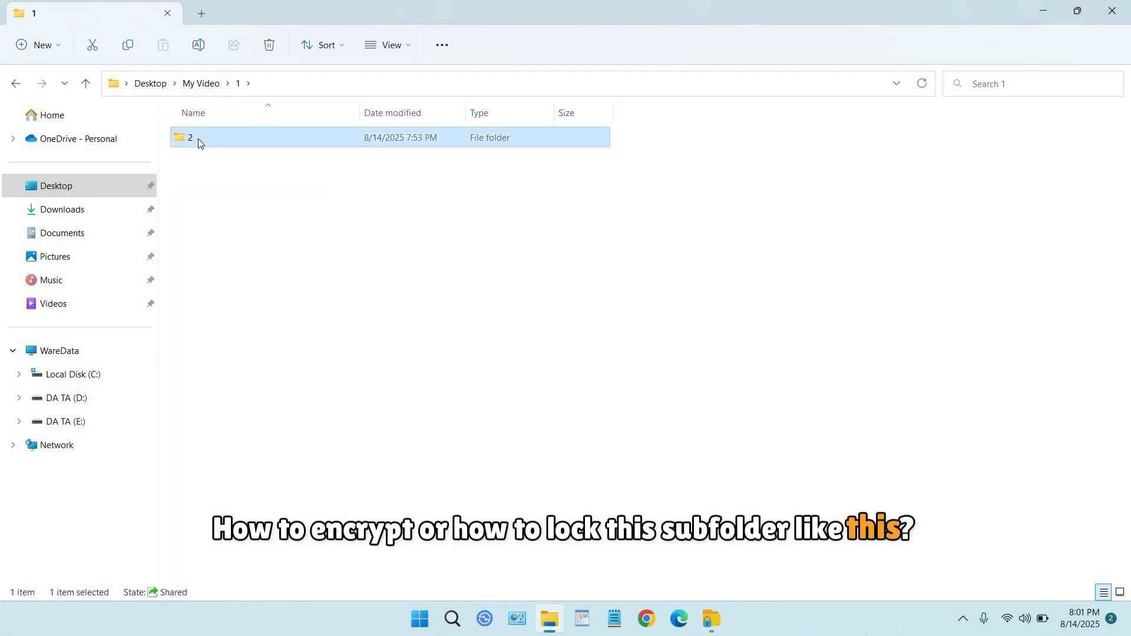
click(711, 608)
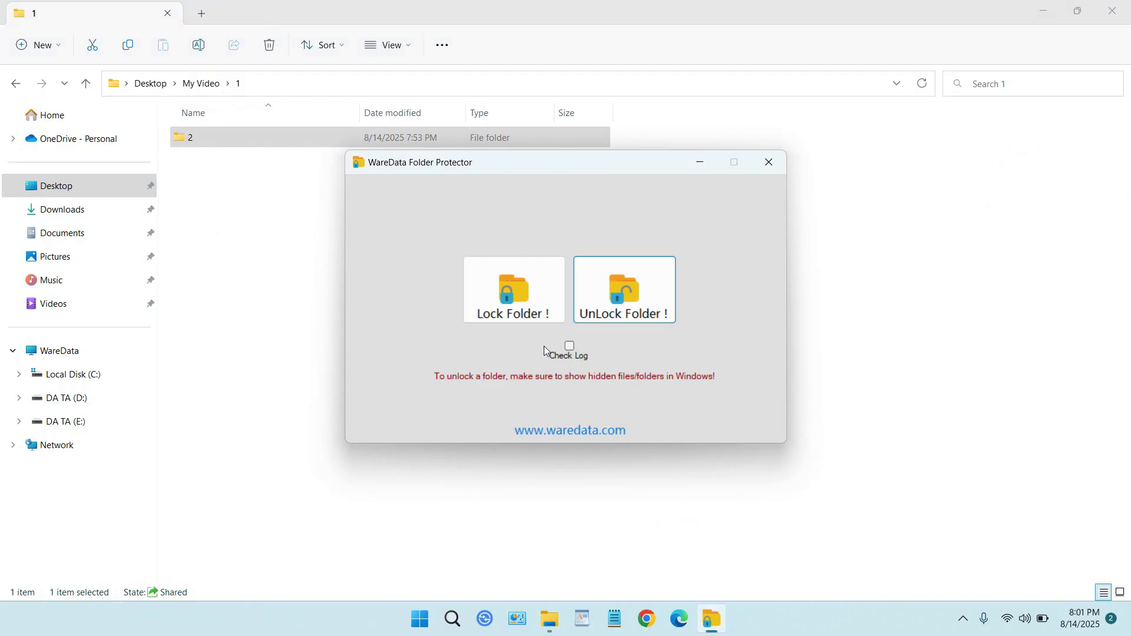
Lock subfolder 2 at Desktop > My Video > 1 > 2 with a password.
click(522, 309)
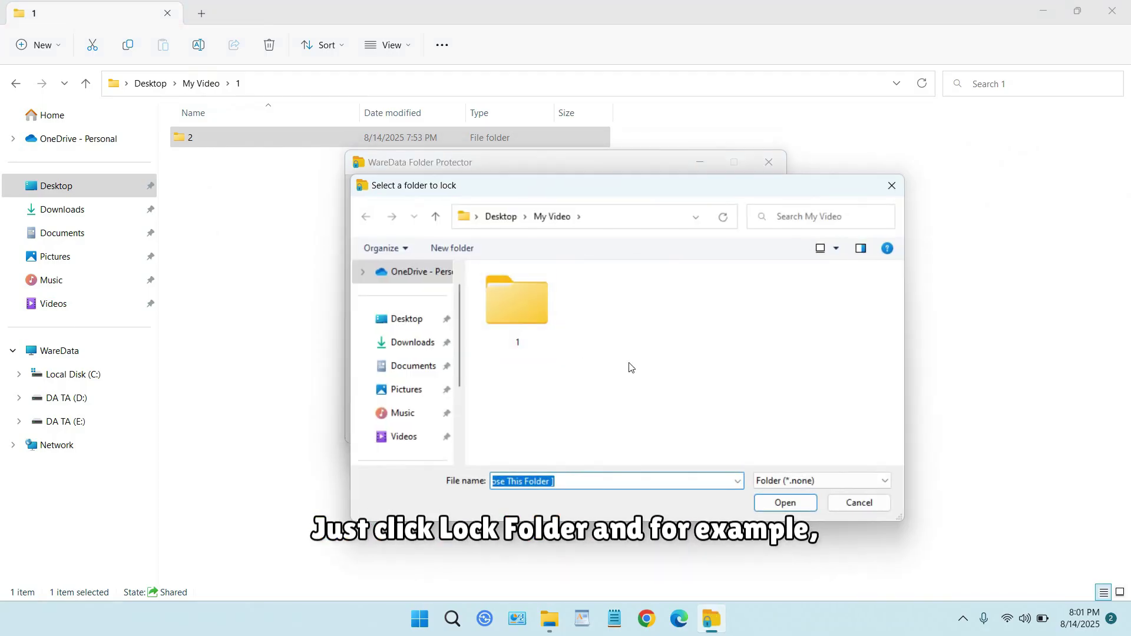
click(412, 318)
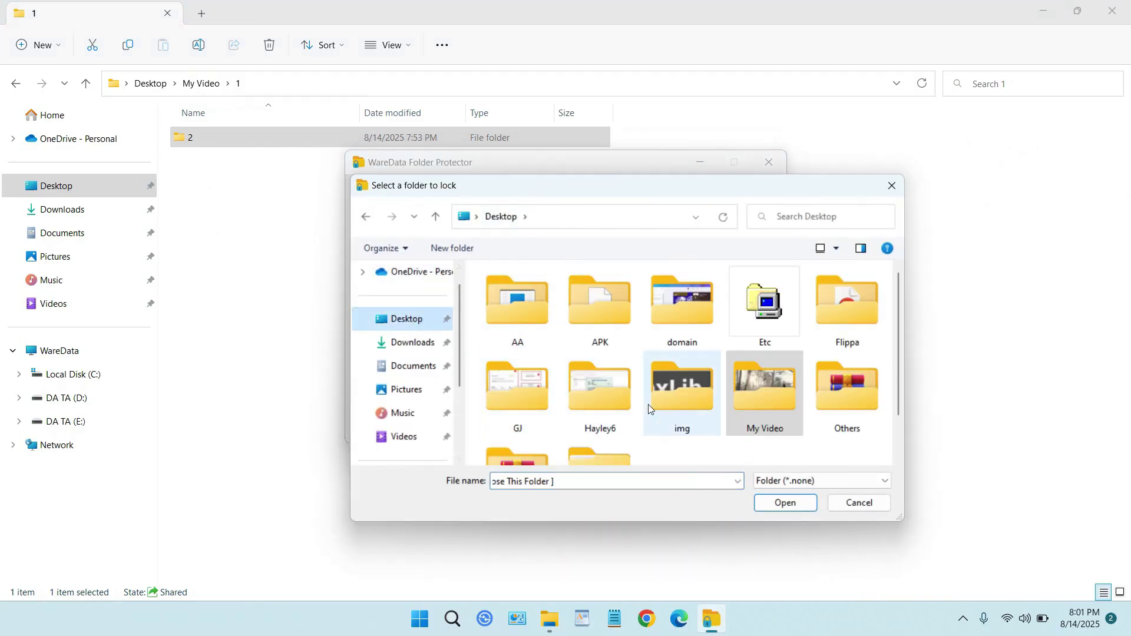
double_click(767, 394)
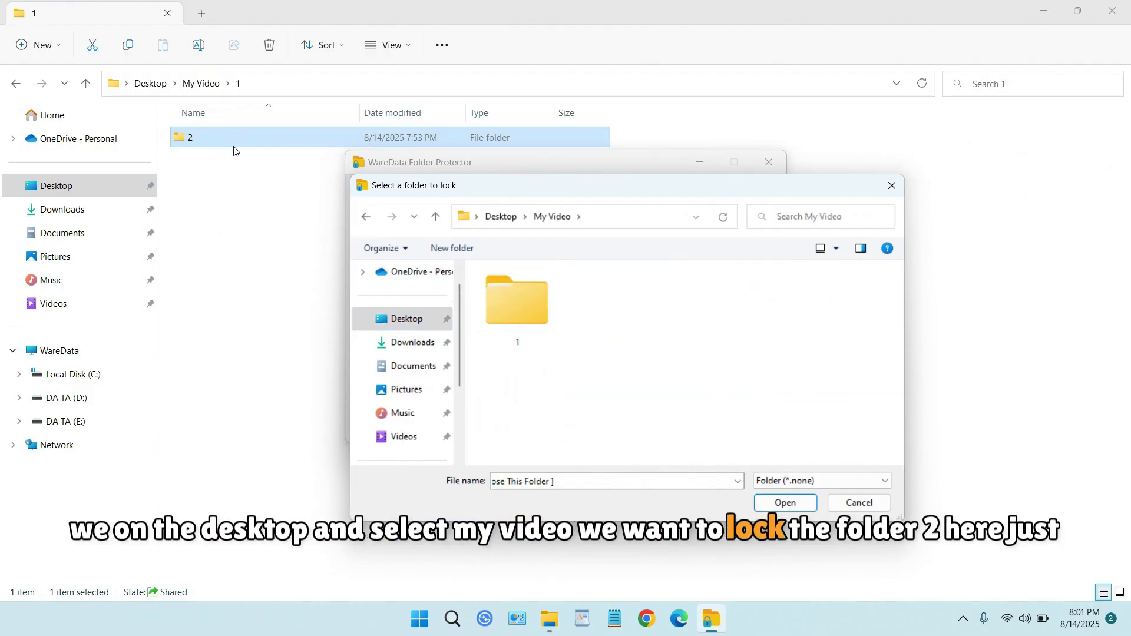
double_click(530, 306)
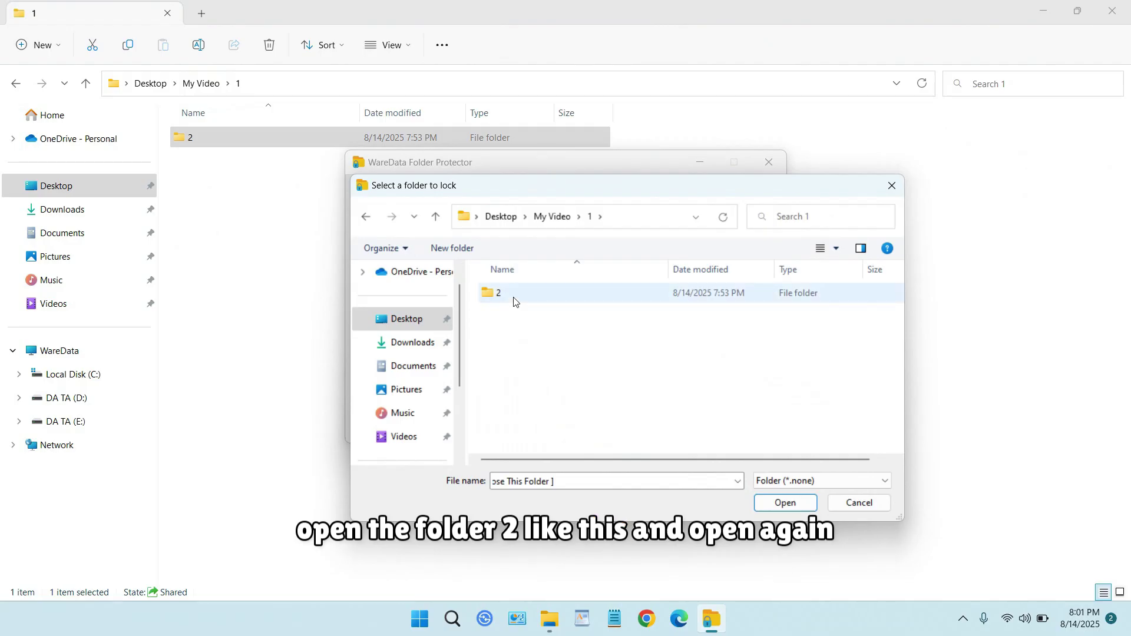
double_click(498, 293)
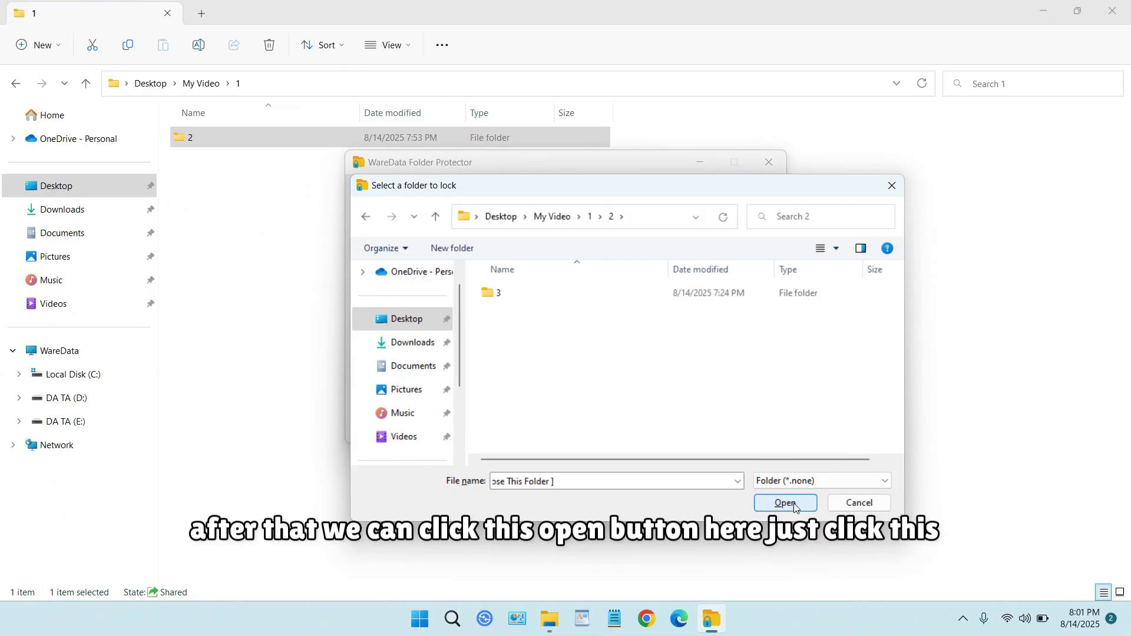
click(762, 484)
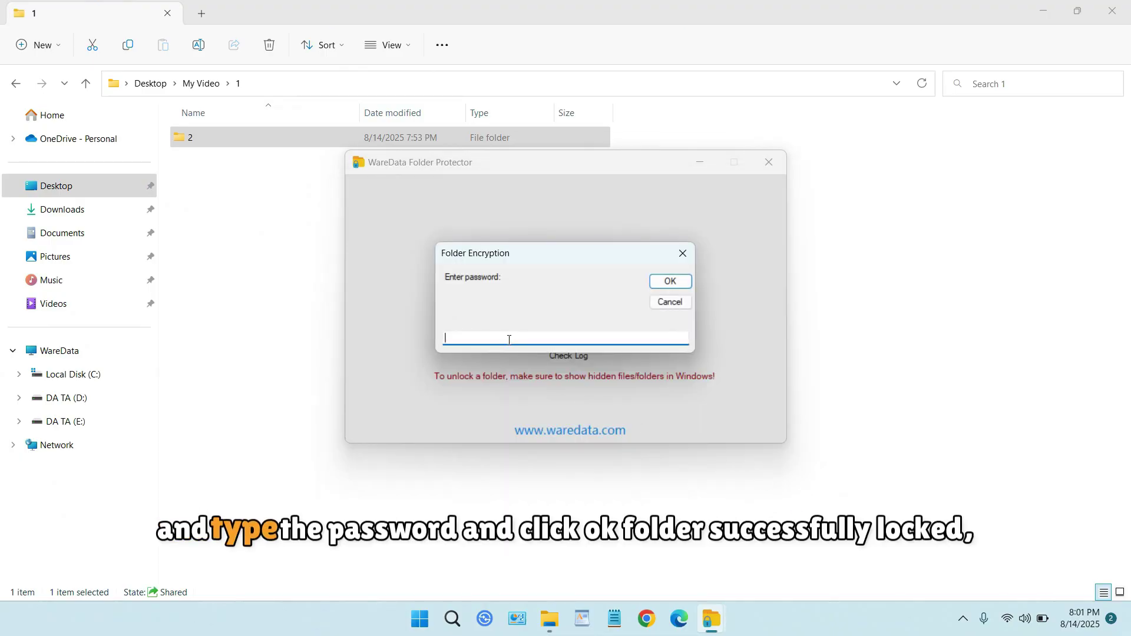
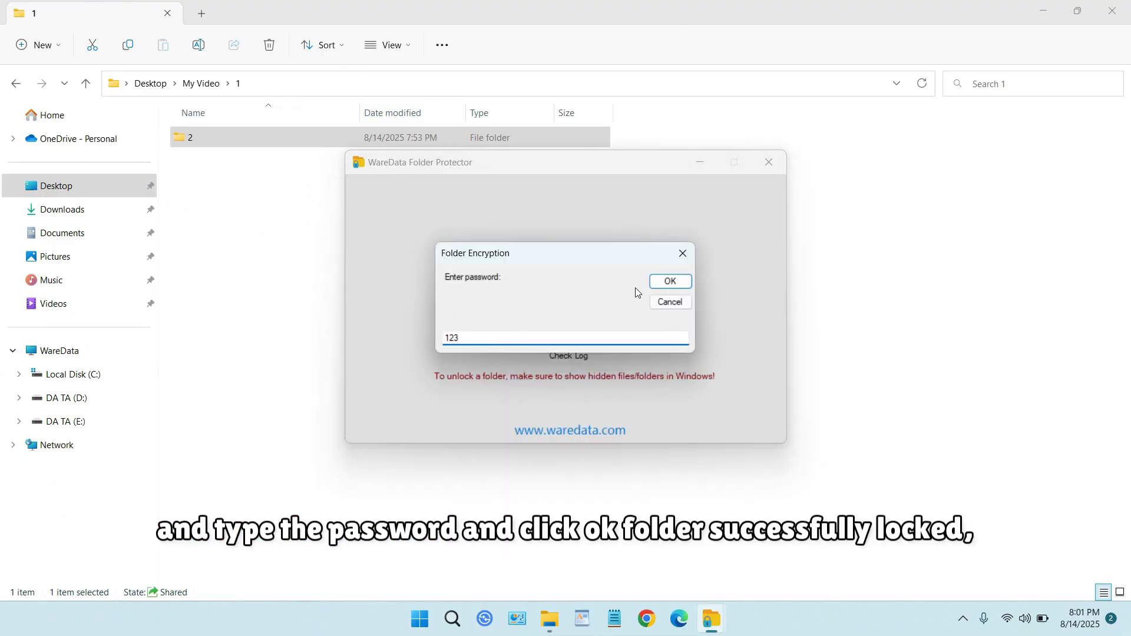
click(668, 282)
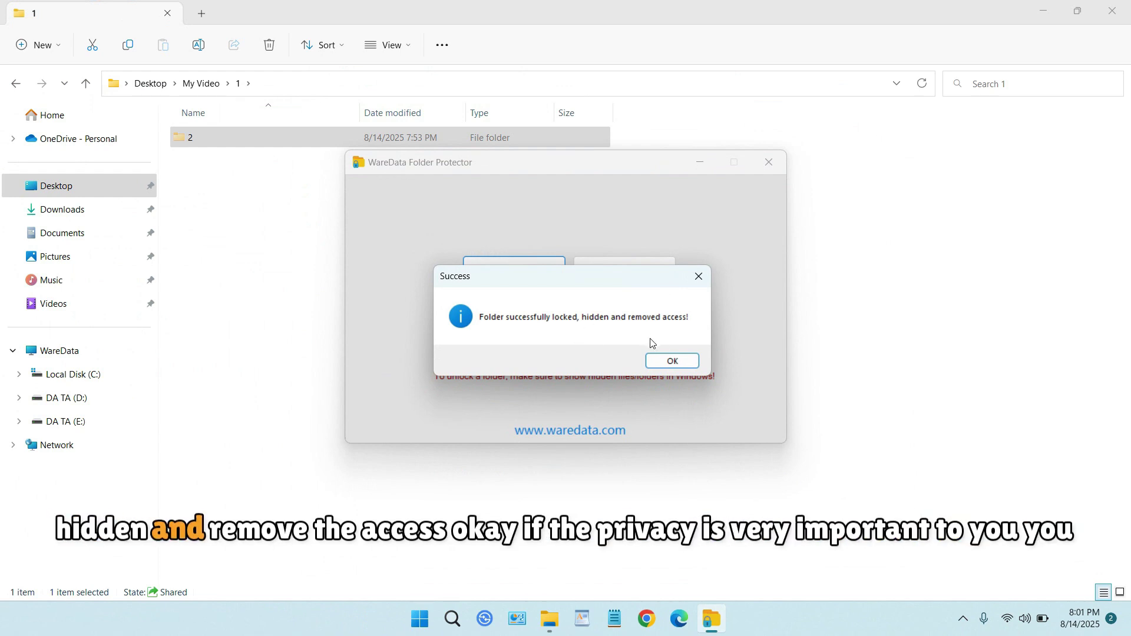
Dismiss the lock message, then turn Hidden items off and back on so folder 2 vanishes and reappears.
click(673, 362)
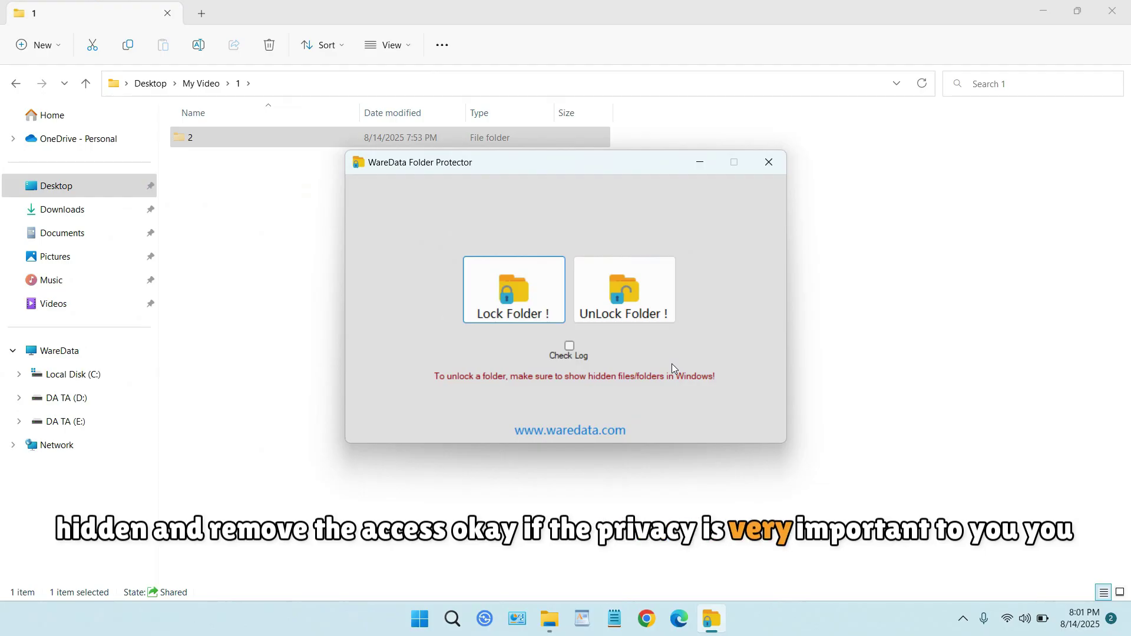
click(518, 37)
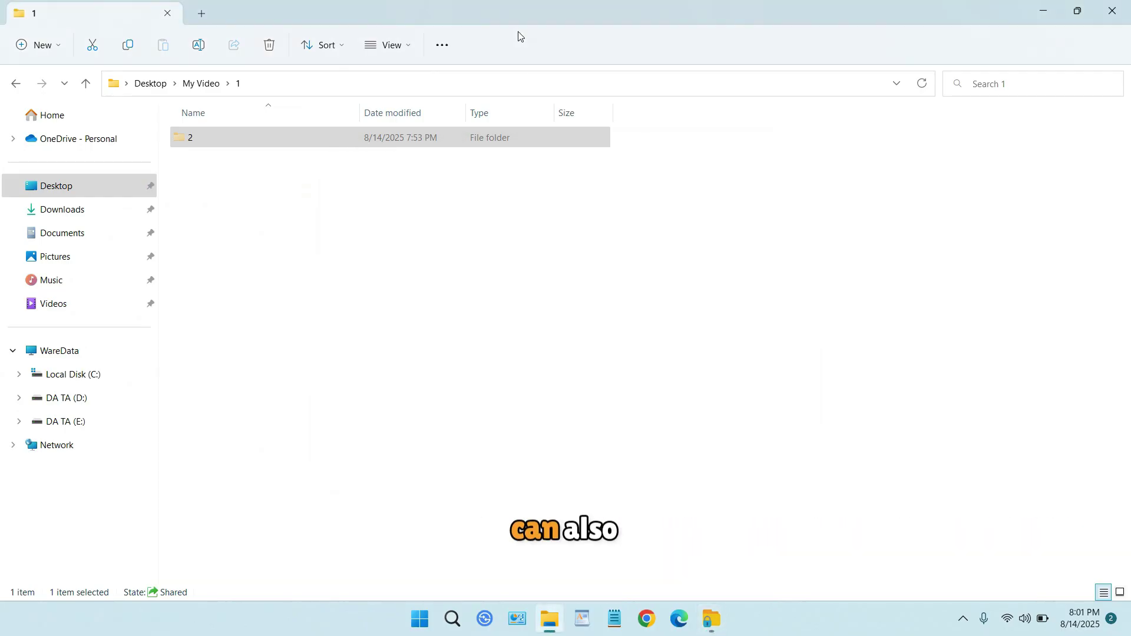
click(404, 47)
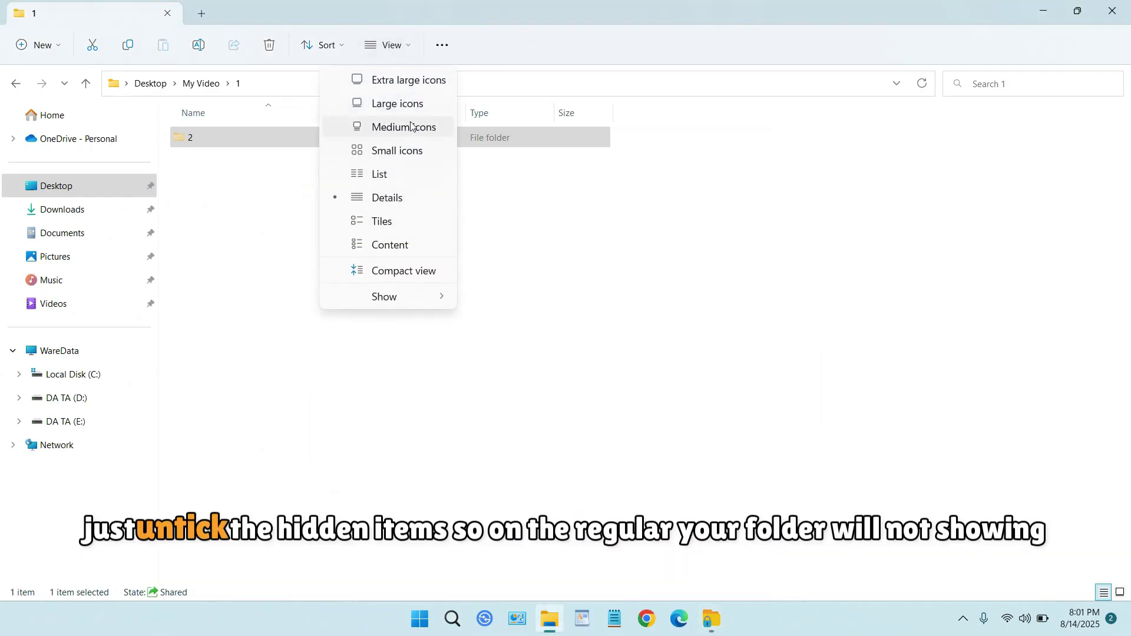
mouse_move(438, 294)
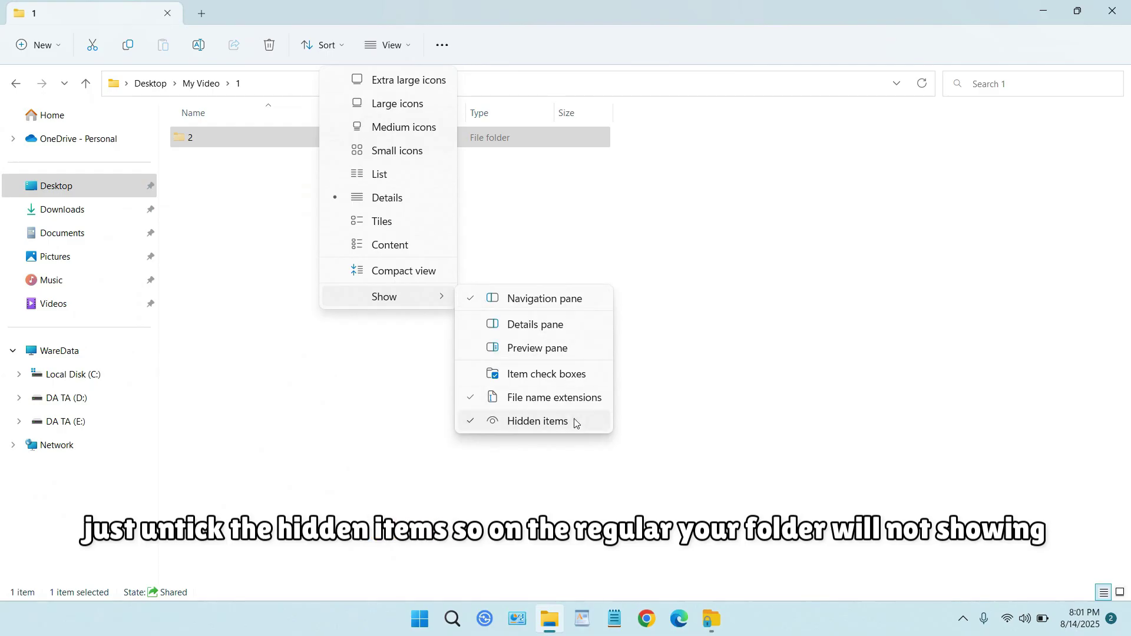
click(574, 423)
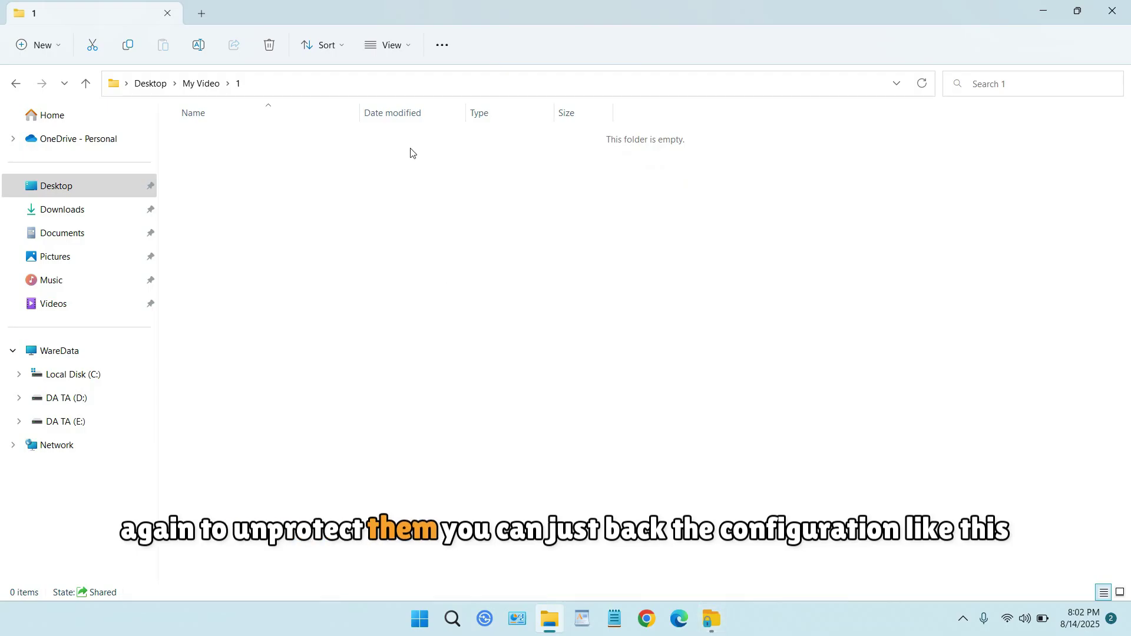
click(399, 44)
click(435, 297)
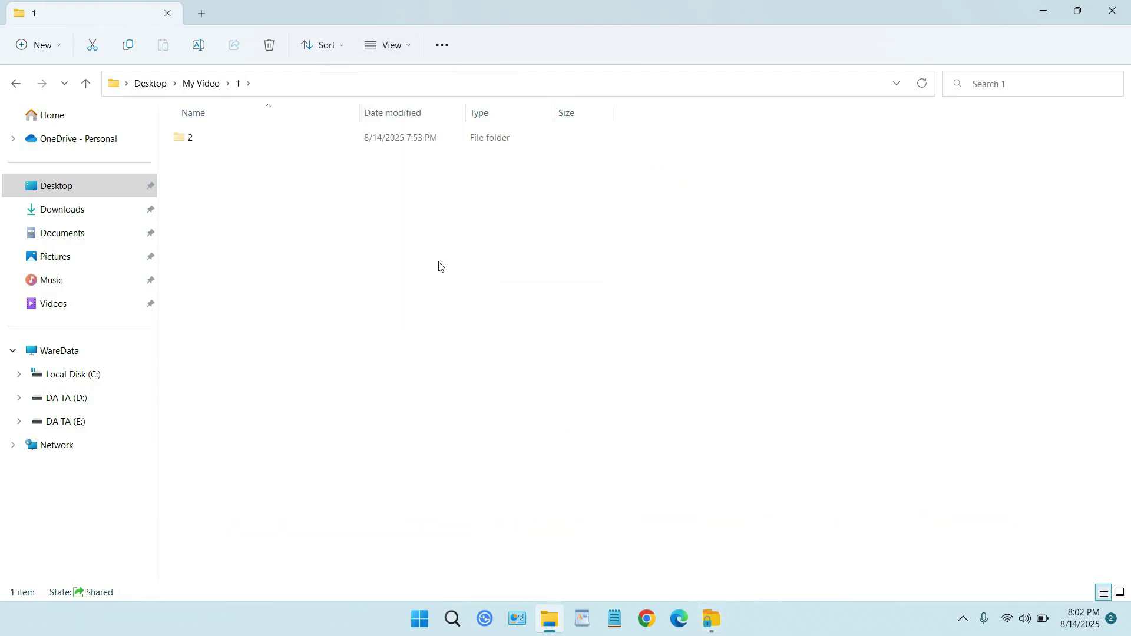
Unlock subfolder 2 in My Video\1 with its password and dismiss the success message.
click(712, 619)
click(647, 308)
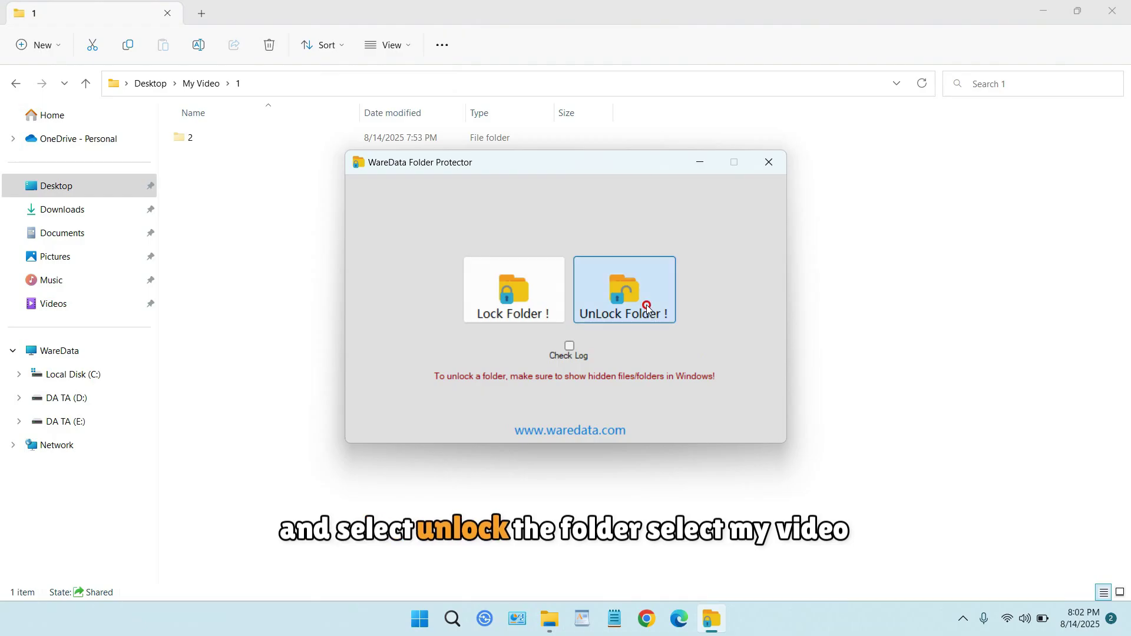
scroll(646, 309, down, 10)
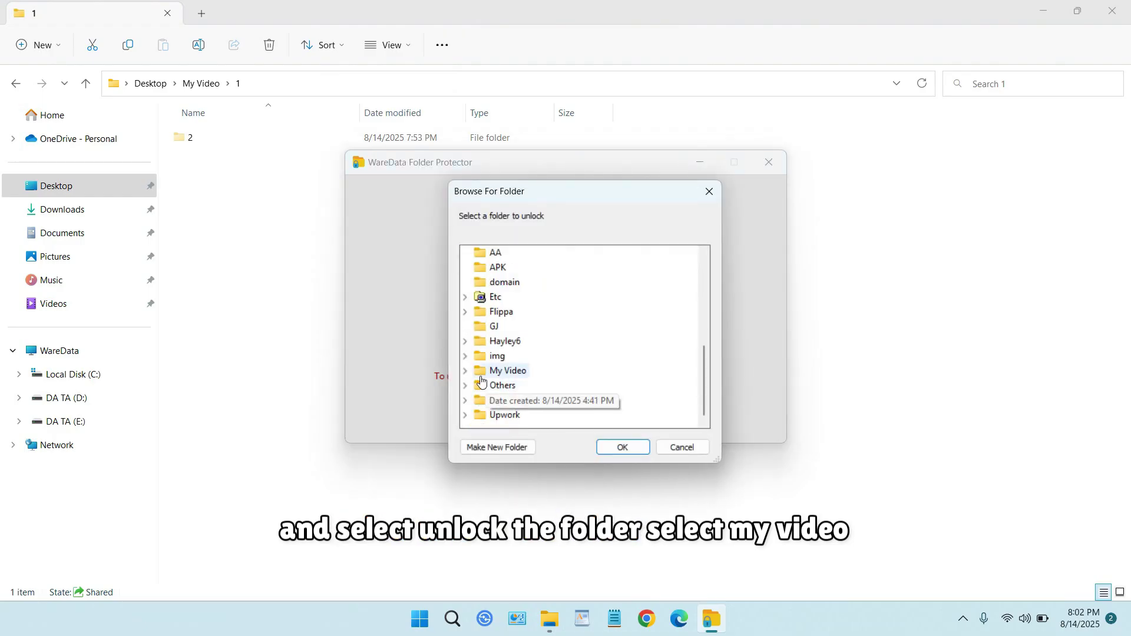
click(465, 370)
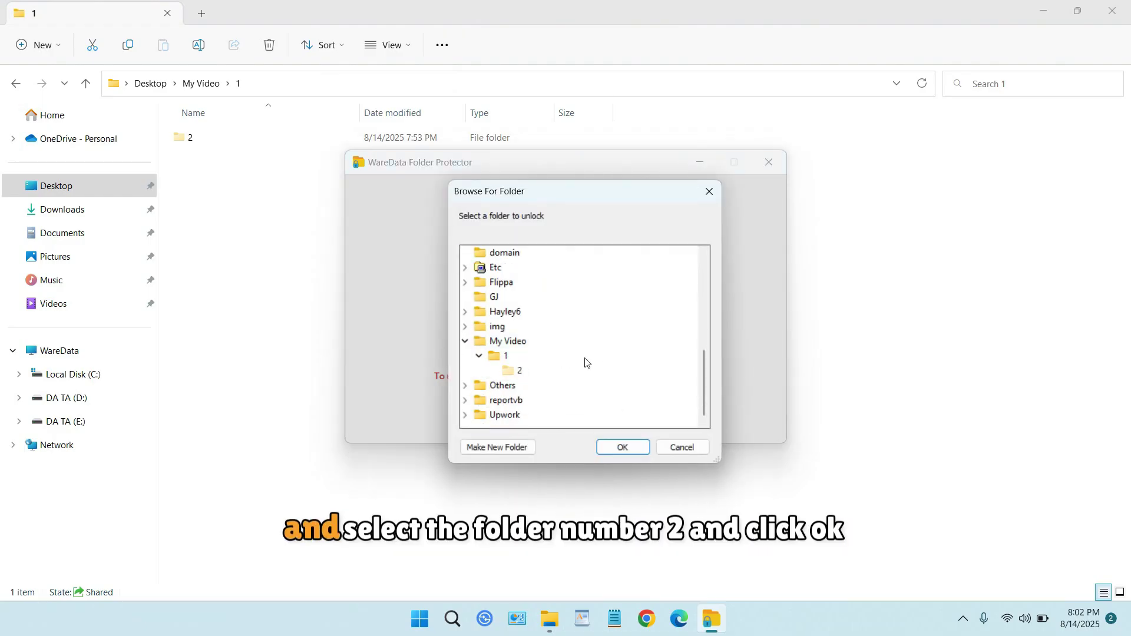
click(518, 372)
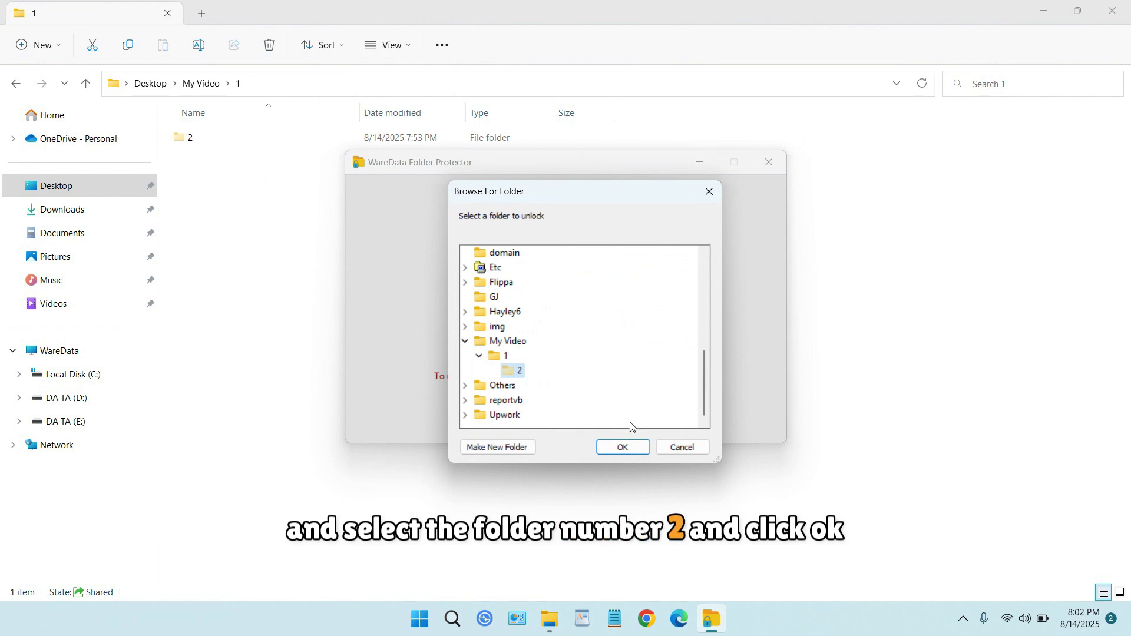
click(627, 448)
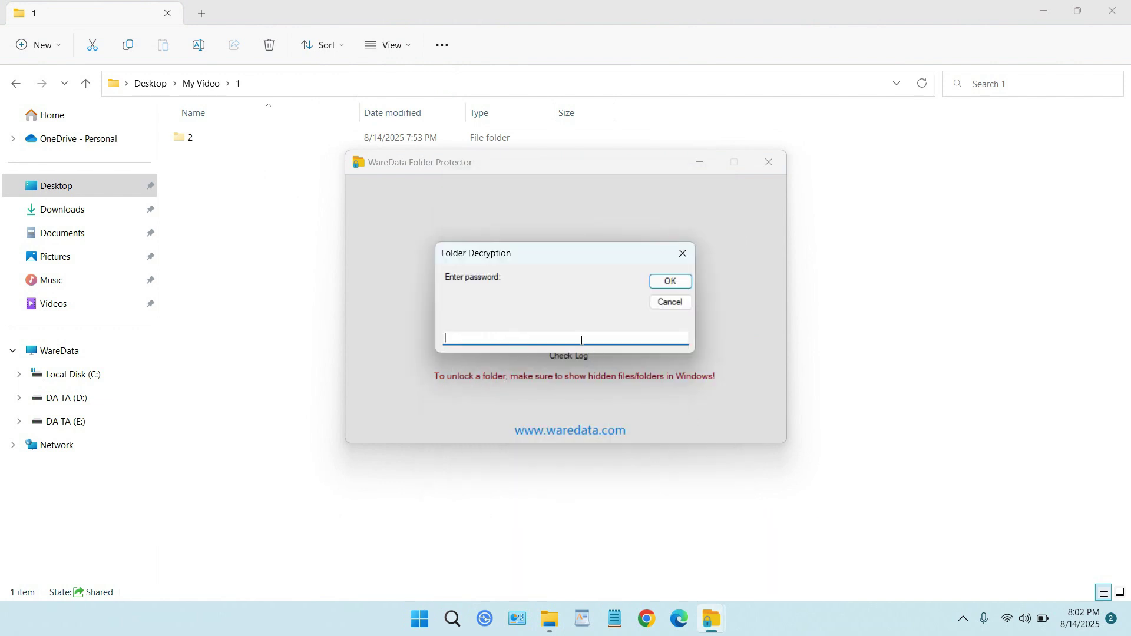
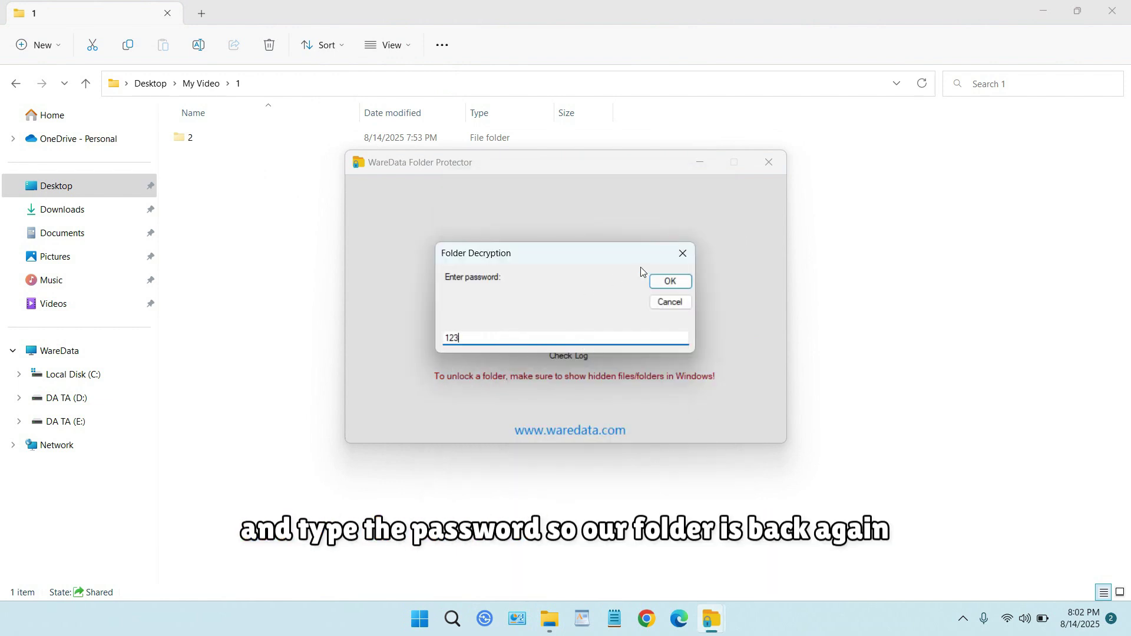
click(668, 283)
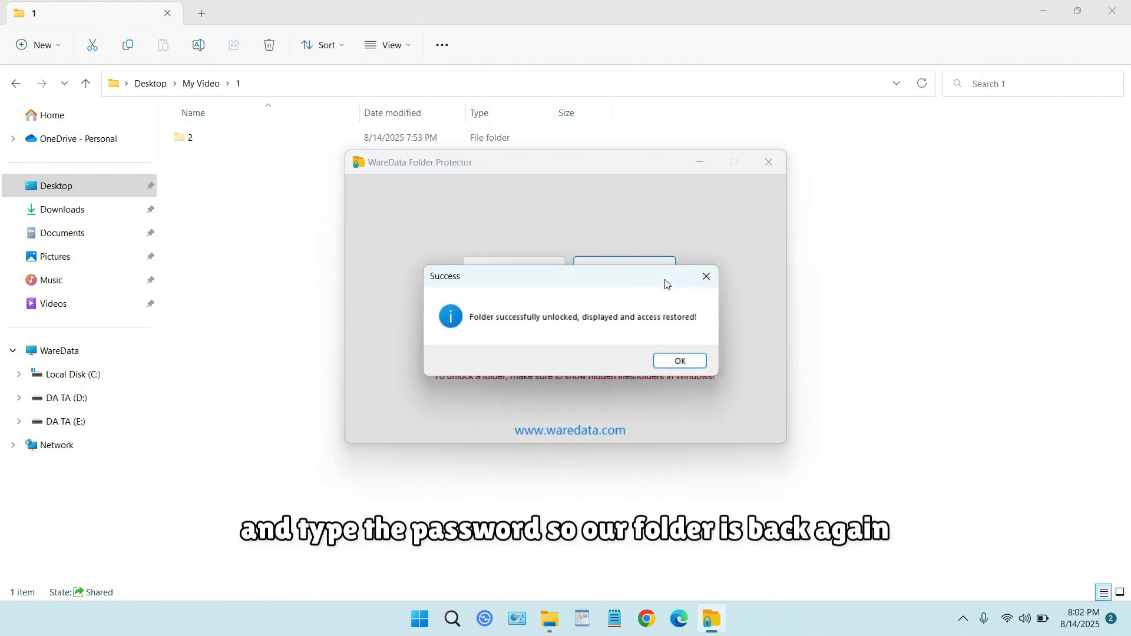
click(687, 356)
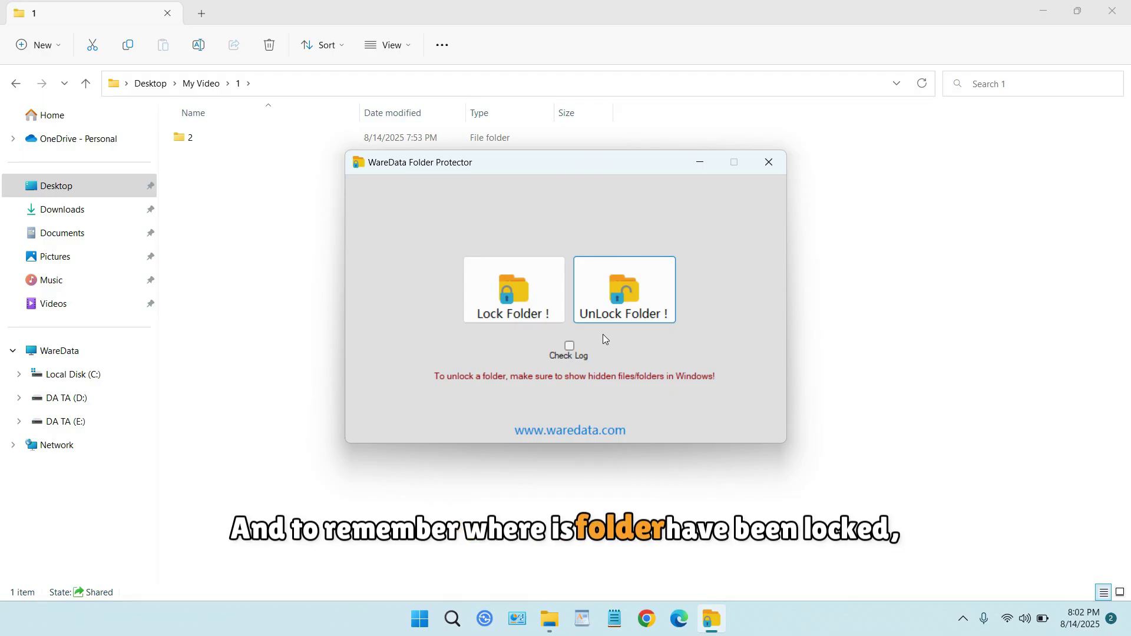
Open Check Log and select the two logged locked-folder paths.
click(570, 346)
drag(596, 230, 593, 199)
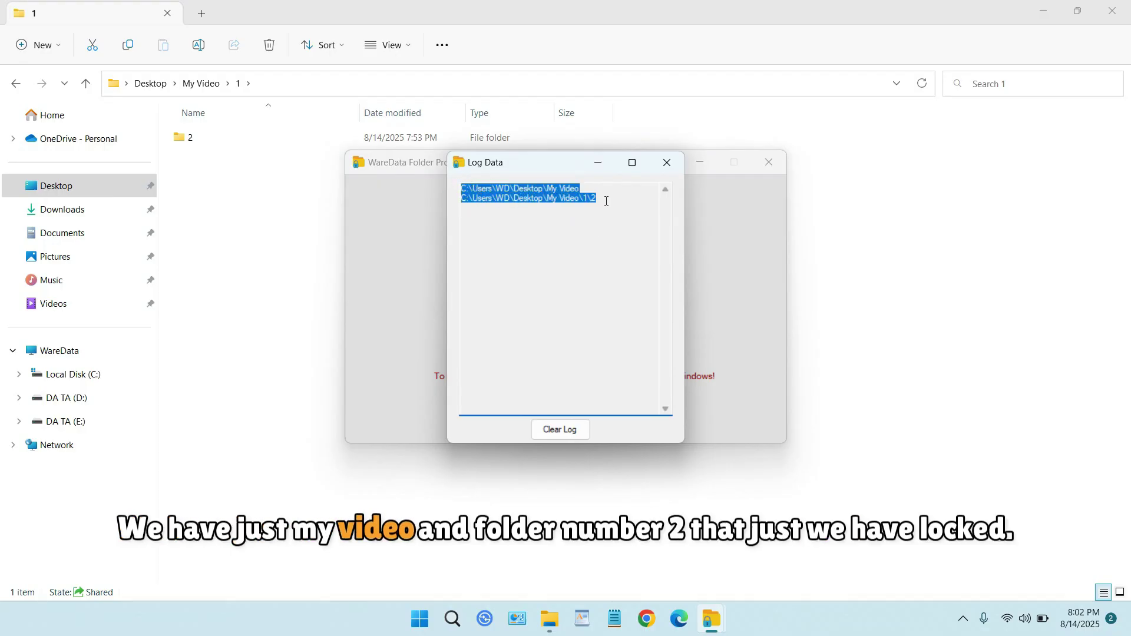
click(596, 200)
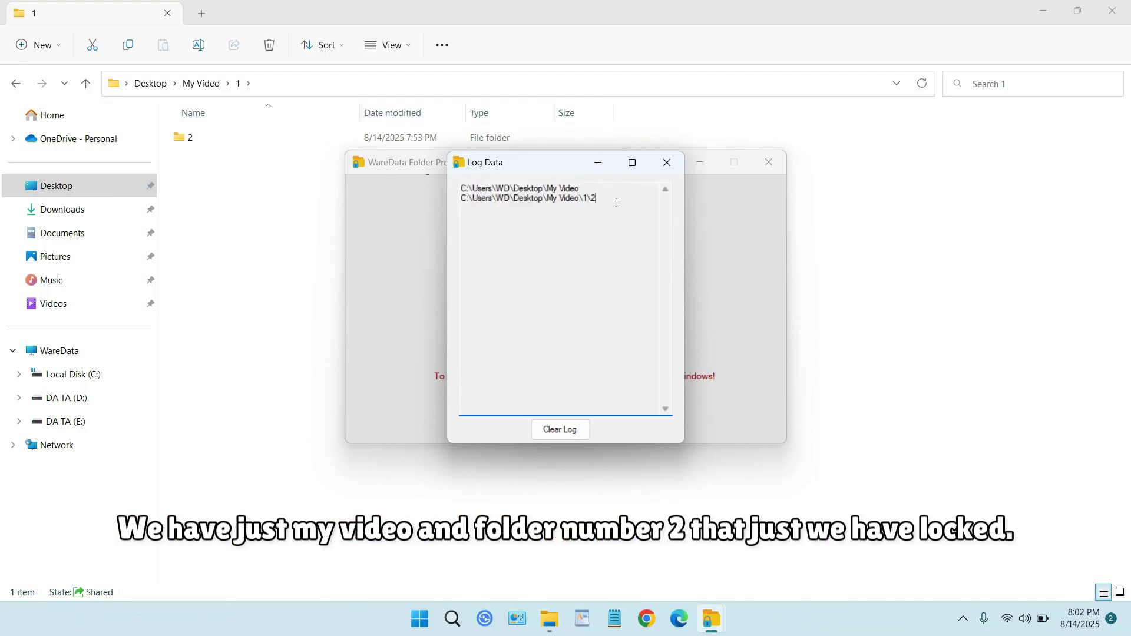
drag(596, 199, 461, 188)
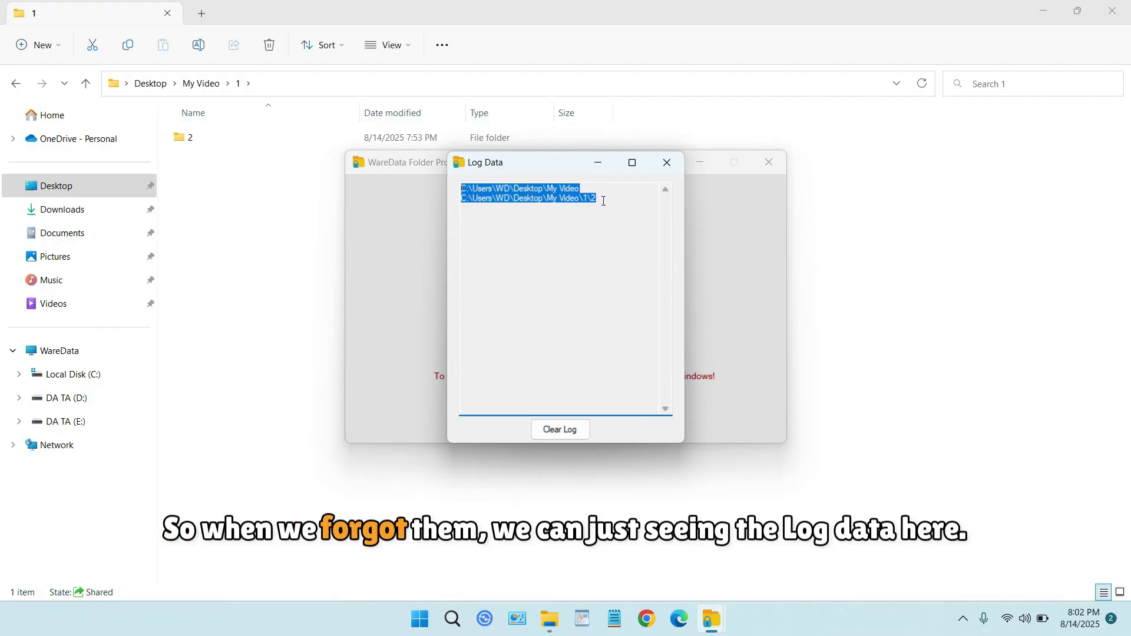
drag(623, 201, 450, 187)
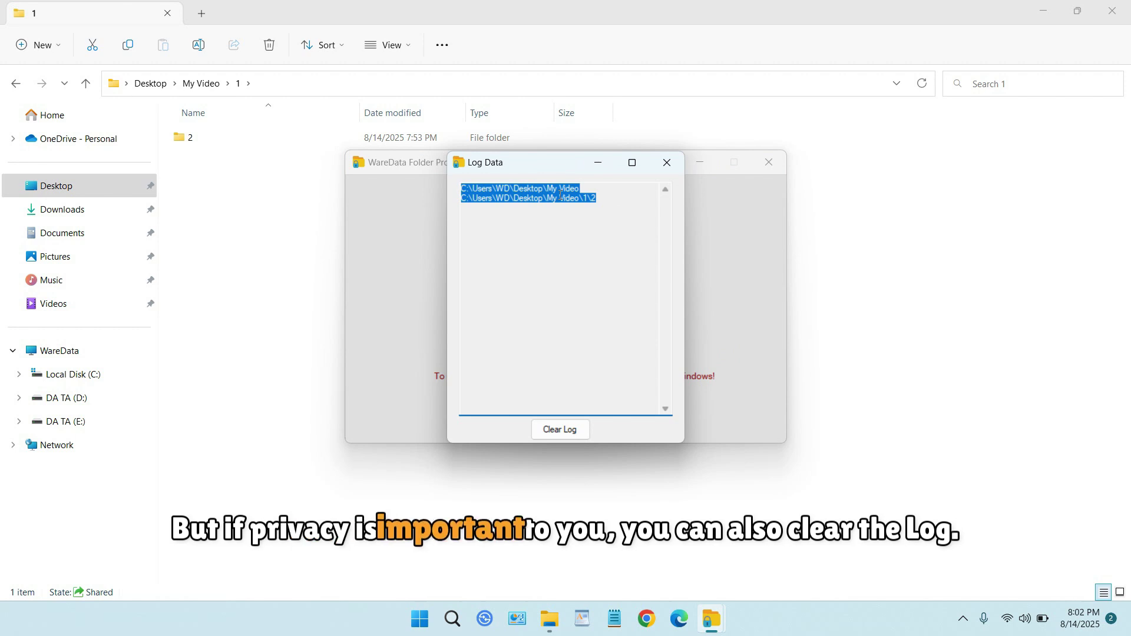
Clear the lock log, confirm the deletion, and reopen the log to verify it is empty.
click(574, 431)
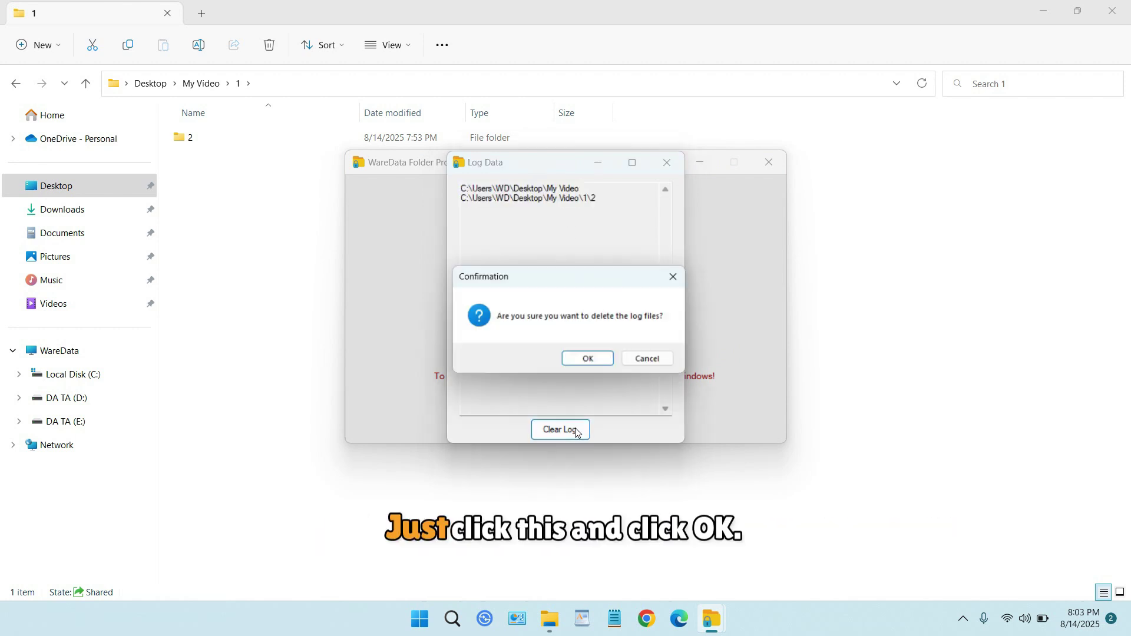
click(587, 361)
click(586, 354)
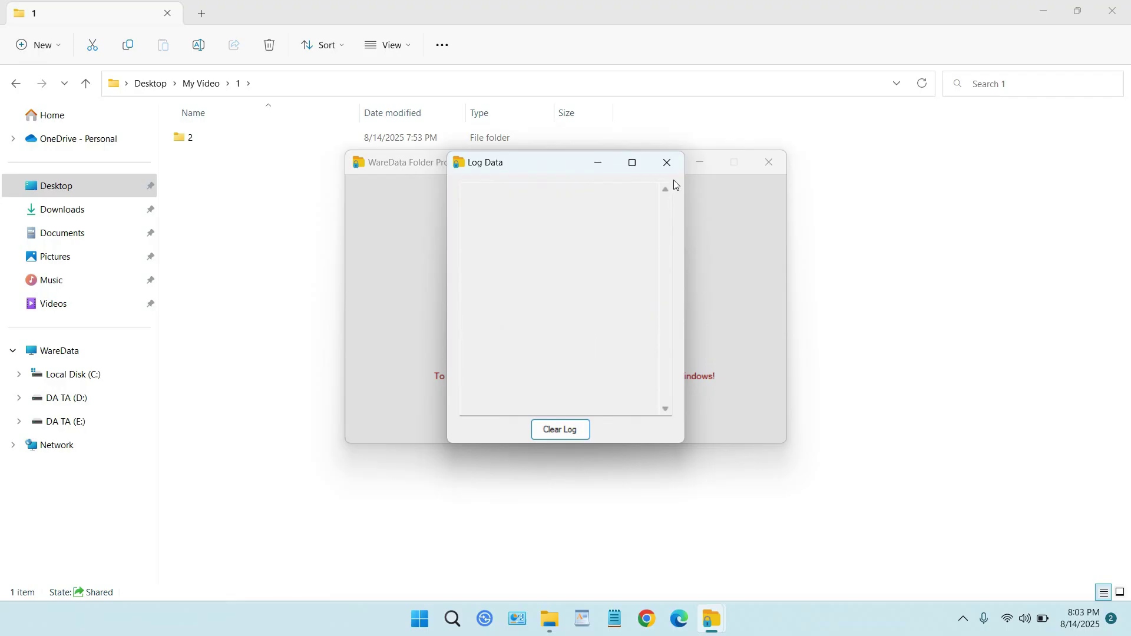
click(668, 163)
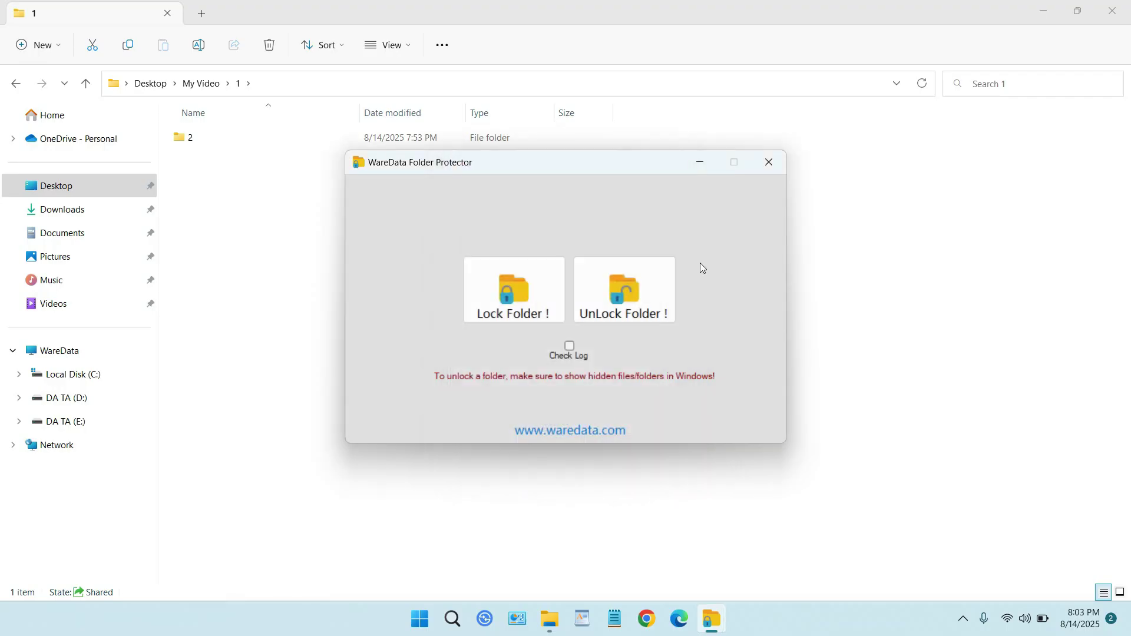
click(570, 345)
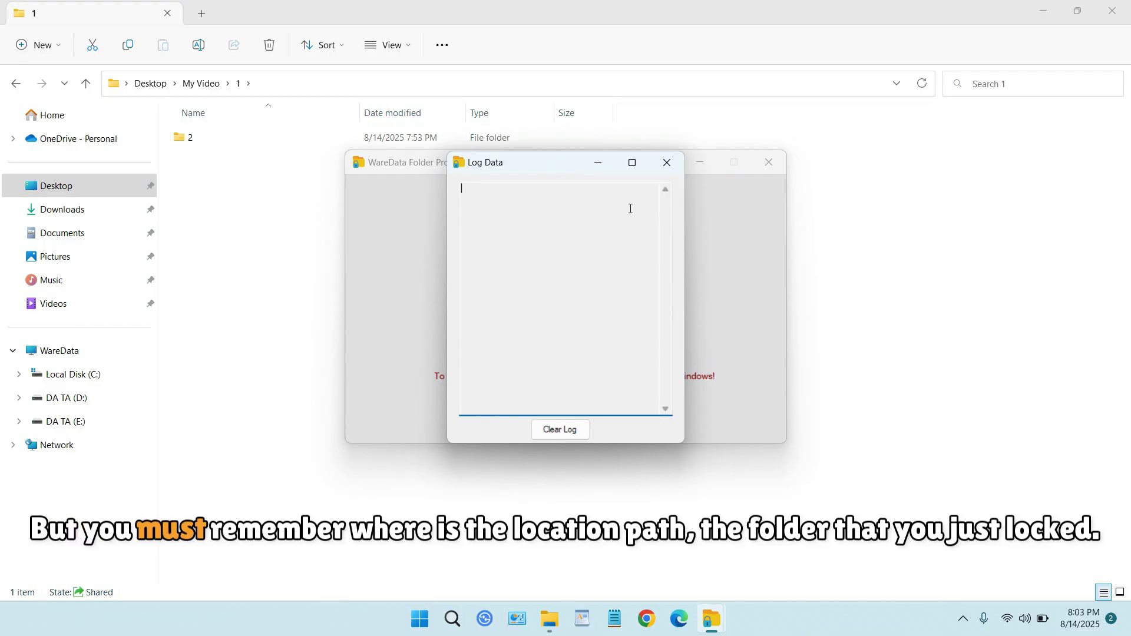
click(667, 162)
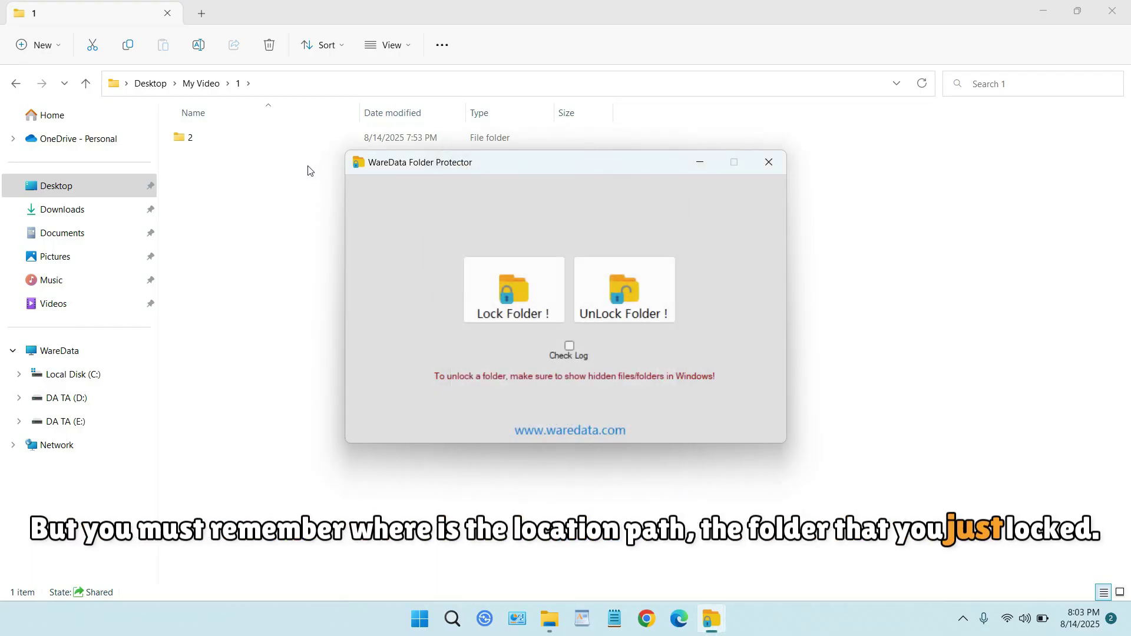
click(391, 46)
mouse_move(449, 301)
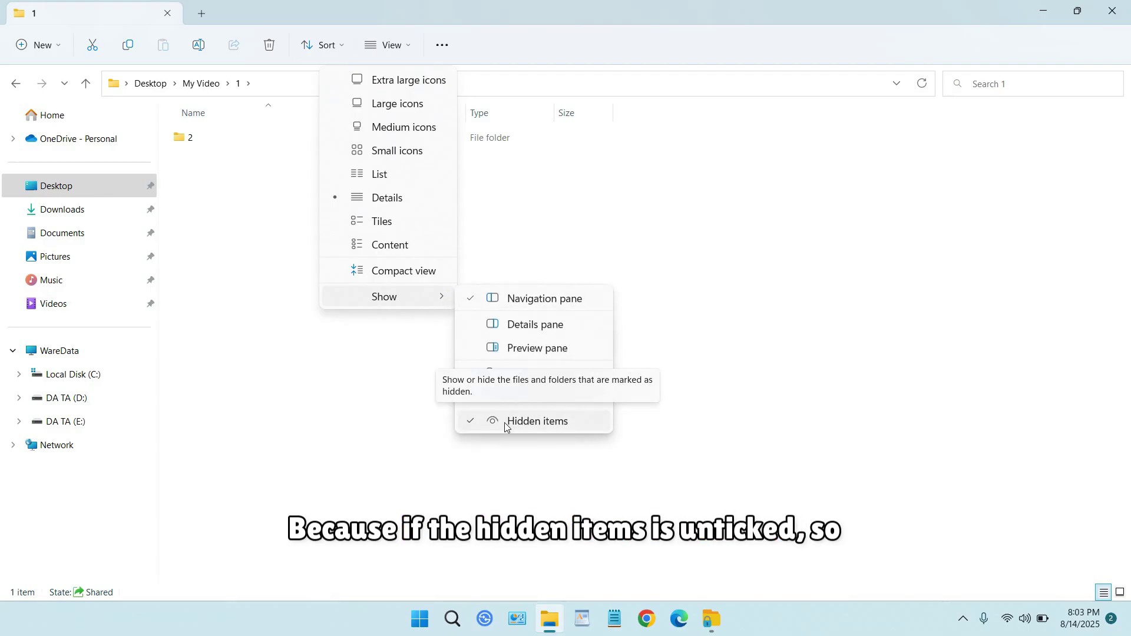
click(198, 138)
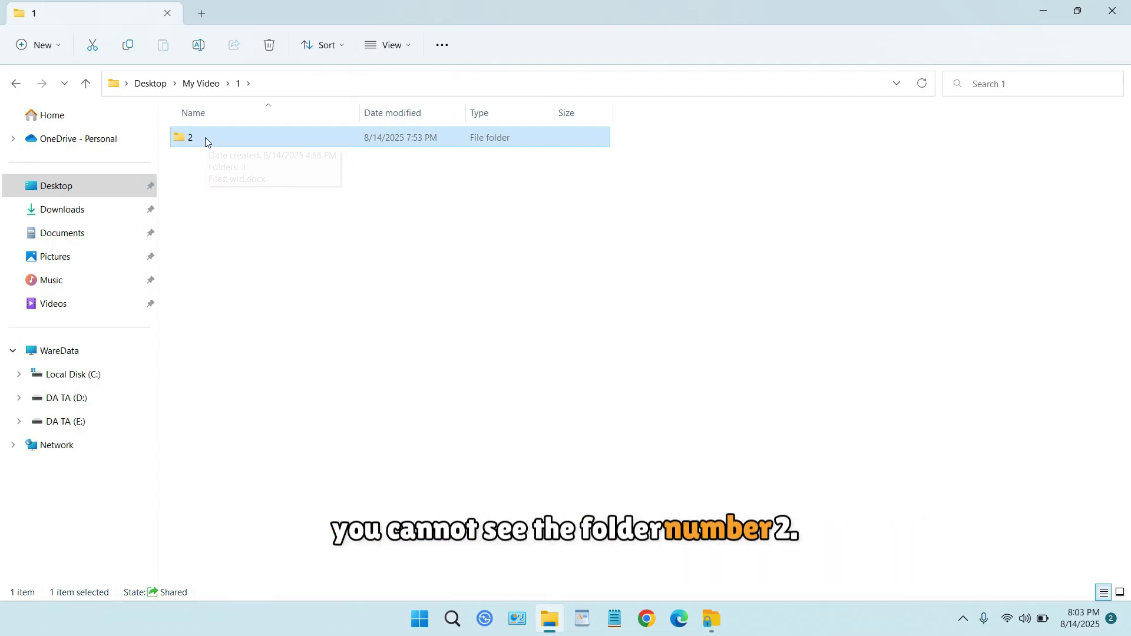
Restore the WareData window and reopen Check Log to confirm it is still empty.
click(714, 607)
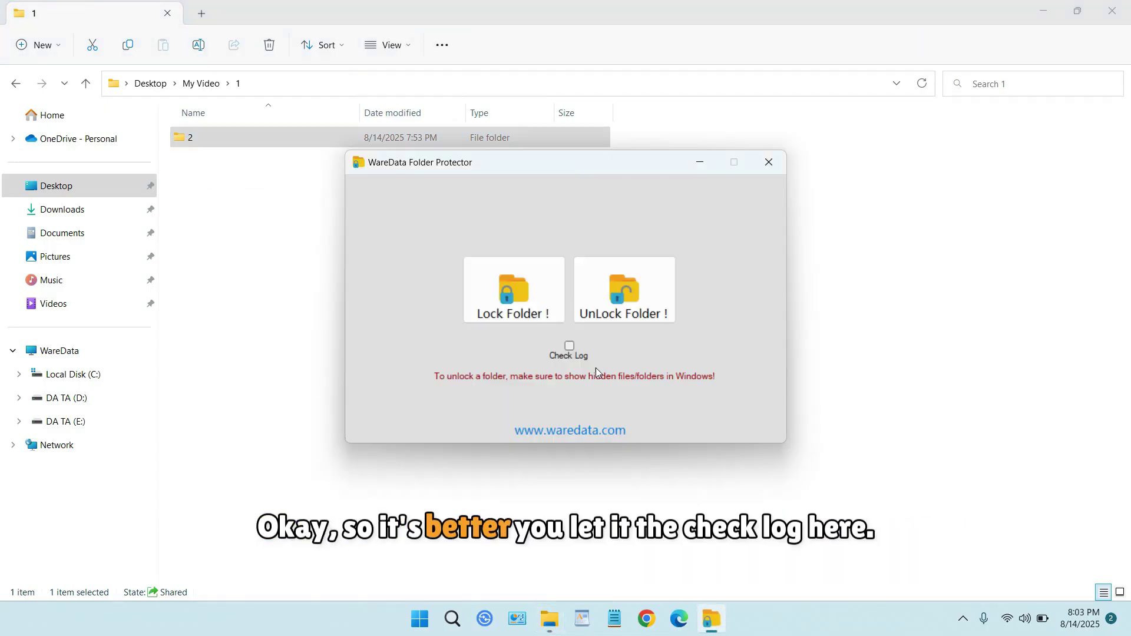
click(569, 347)
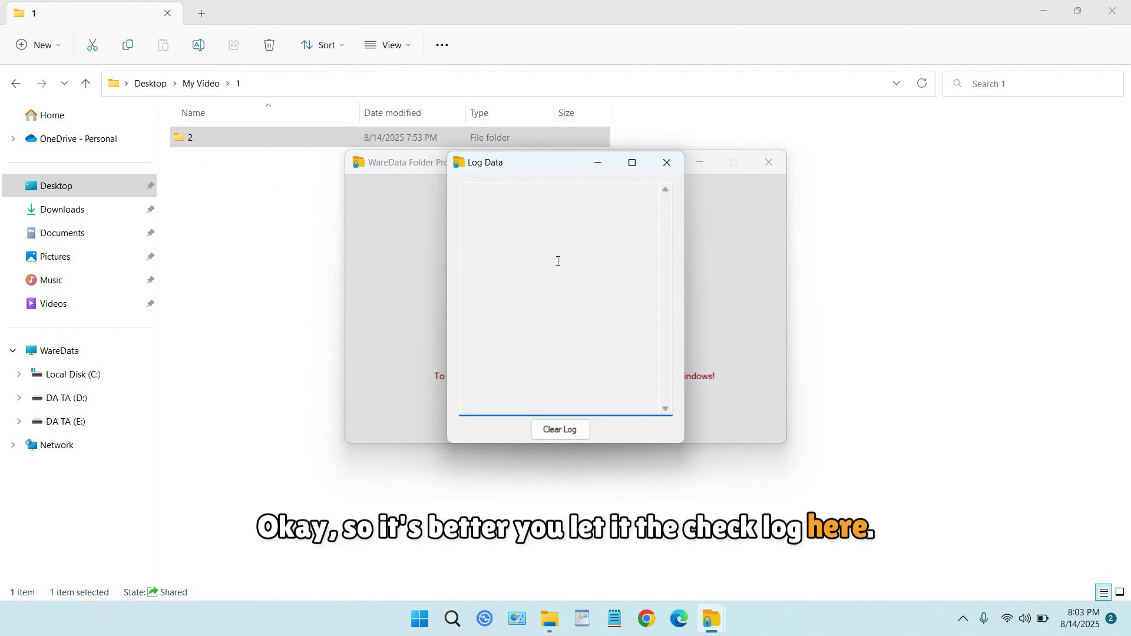
click(668, 166)
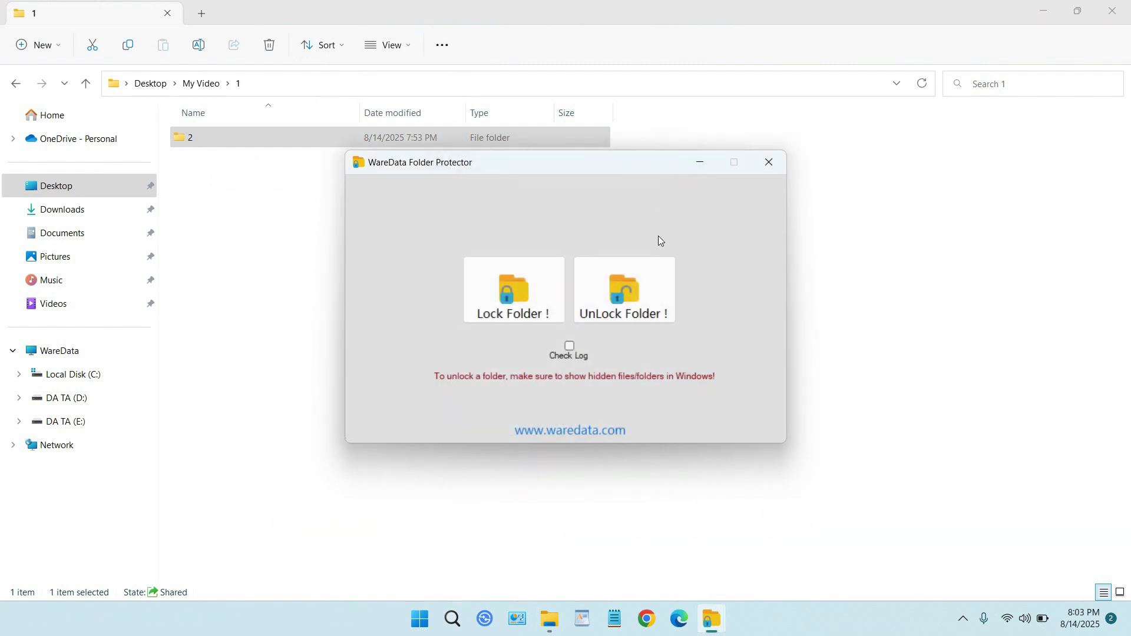